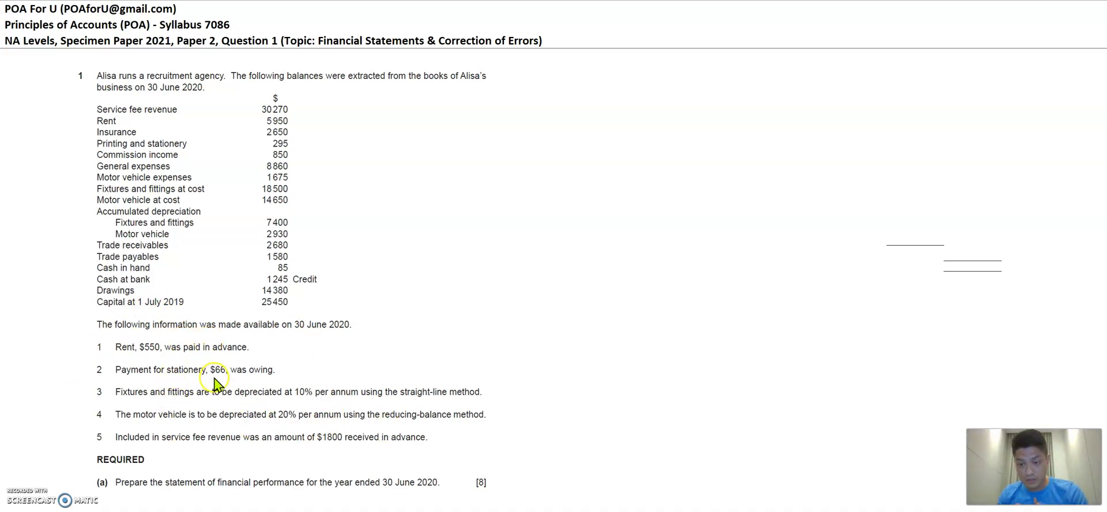
- Add 'Step 1' and 'a or b?' labels at the top of column A, beside the question's balances
scroll(252, 410, "down", 3)
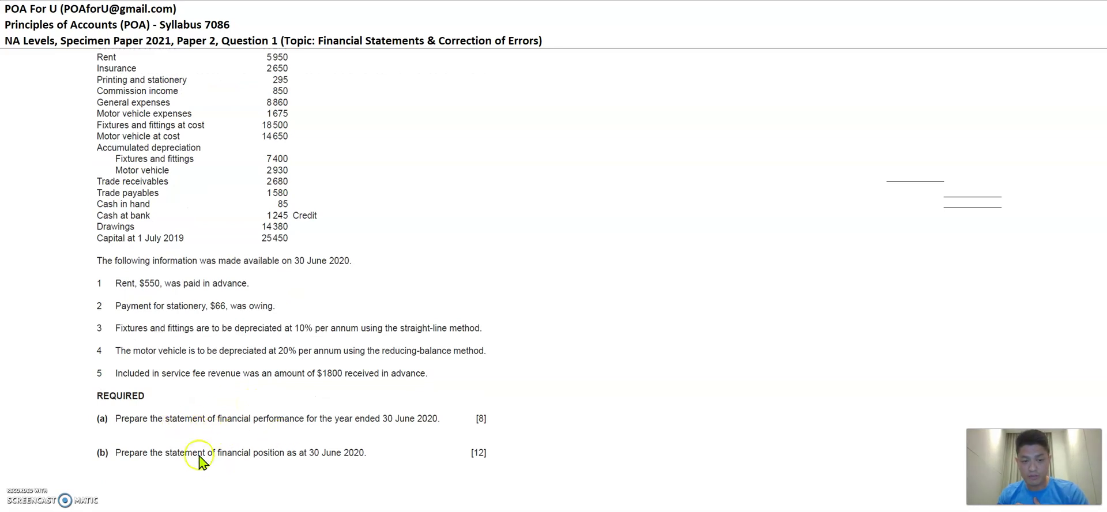
left_click(206, 474)
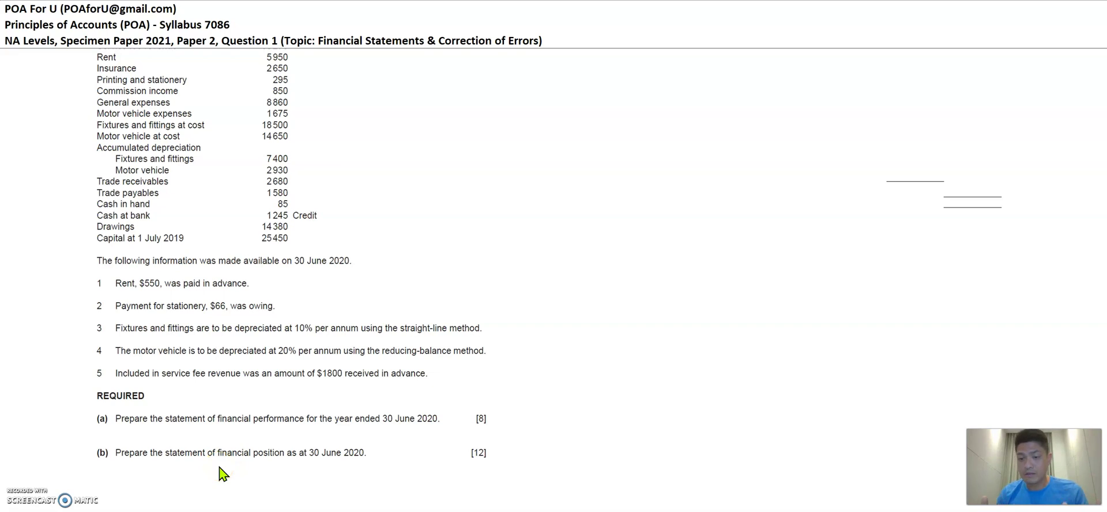
scroll(223, 473, "up", 2)
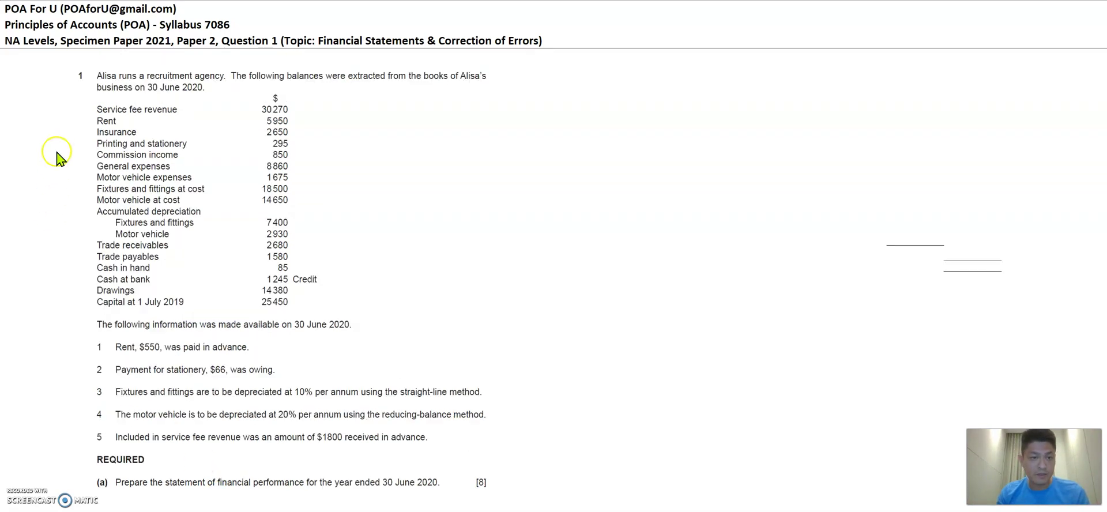
left_click(19, 72)
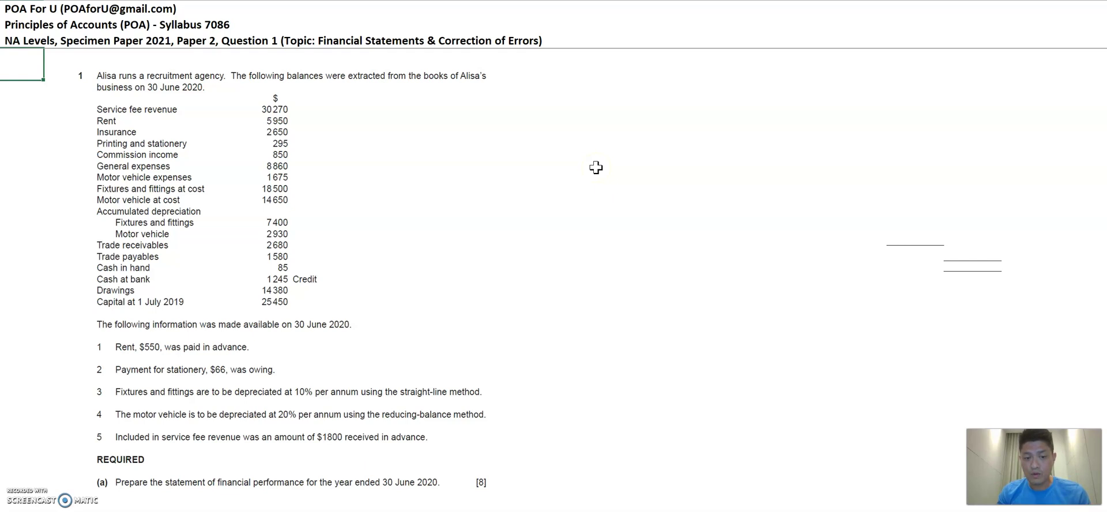
scroll(596, 168, "down", 1)
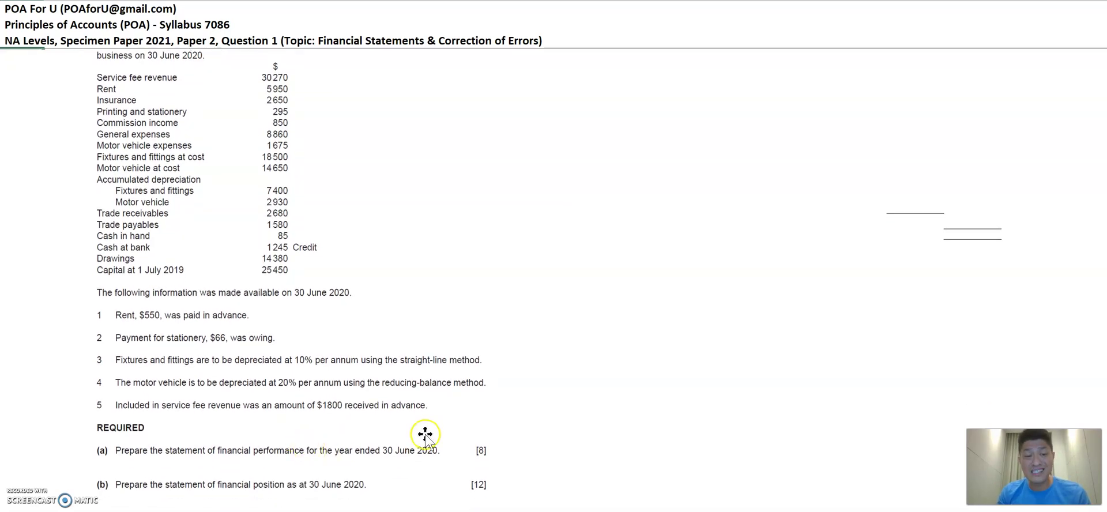
scroll(425, 445, "up", 3)
scroll(425, 436, "down", 2)
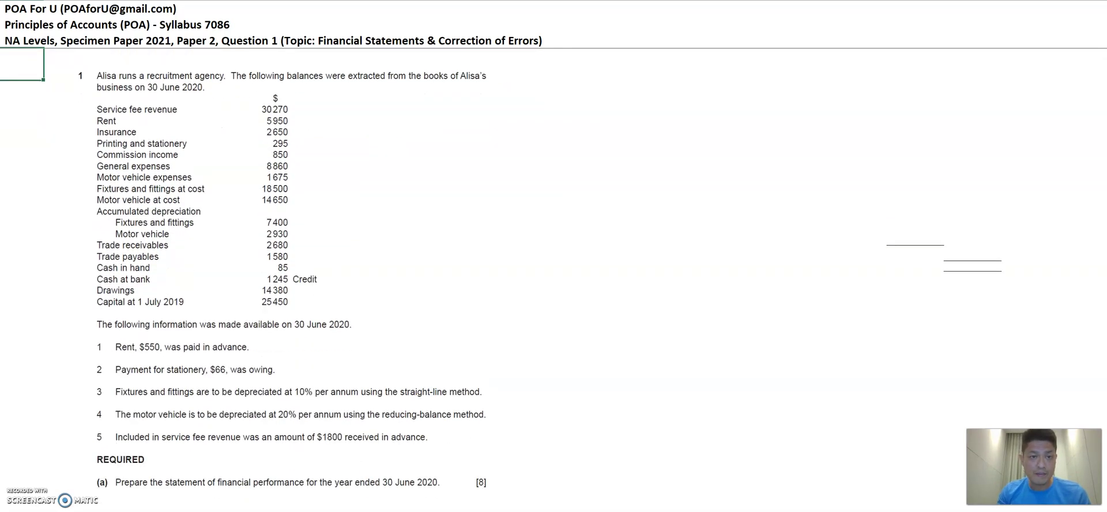
left_click(20, 110)
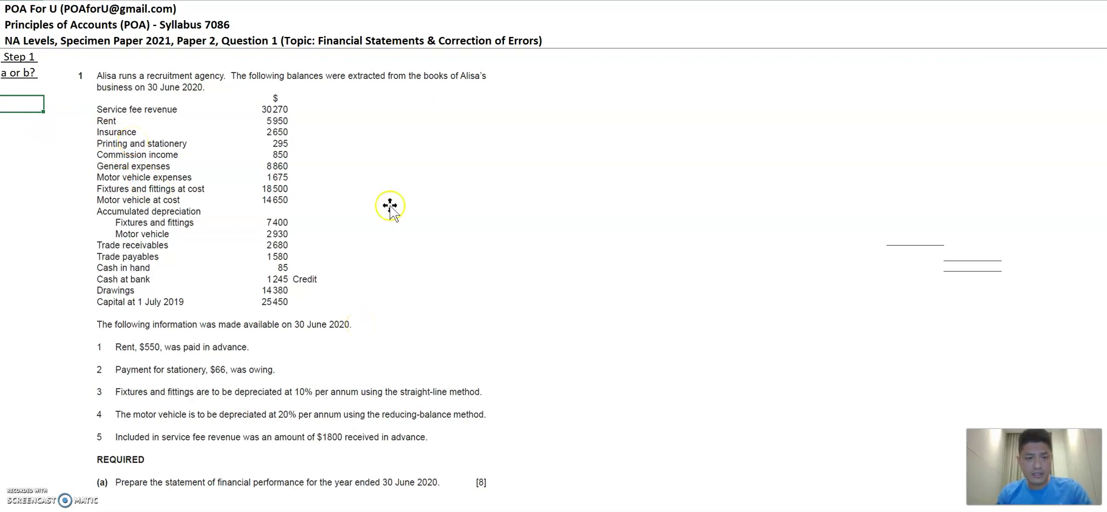
- Tag the seven revenue and expense balances with 'a'
type("a")
key("Return")
type("a")
key("Return")
type("a")
key("Return")
type("a")
key("Return")
type("a")
key("Return")
type("a")
key("Return")
type("a")
key("Return")
key("Up")
key("shift+Up")
key("ctrl+shift+Up")
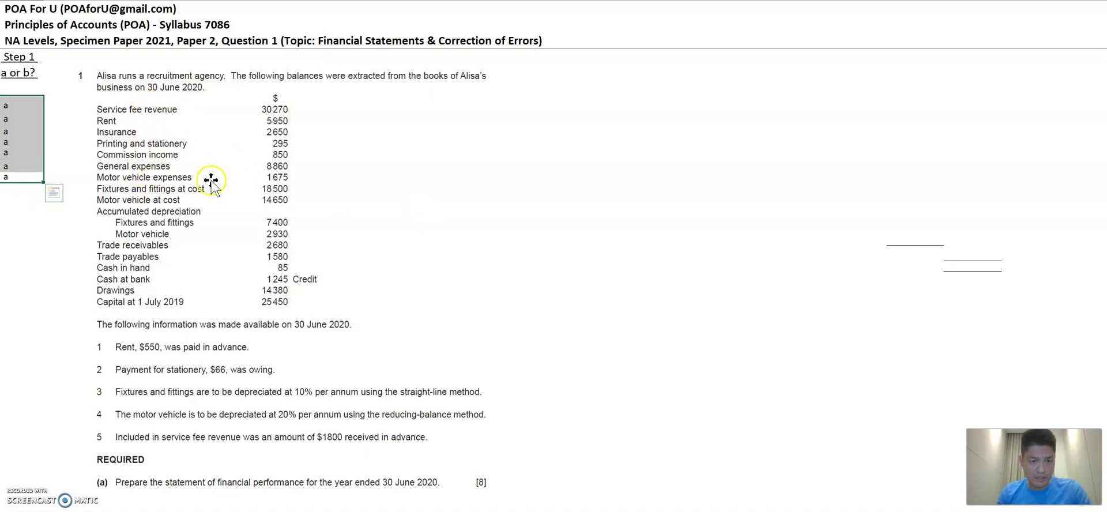
left_click(280, 174)
key("Down")
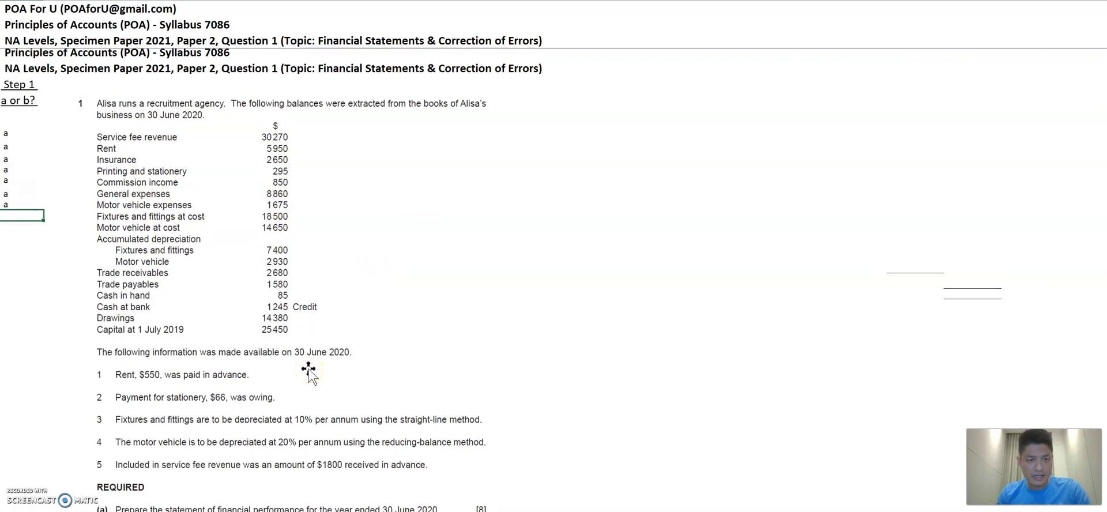
- Tag every remaining balance down to Capital with 'b', skipping the accumulated depreciation heading
type("b")
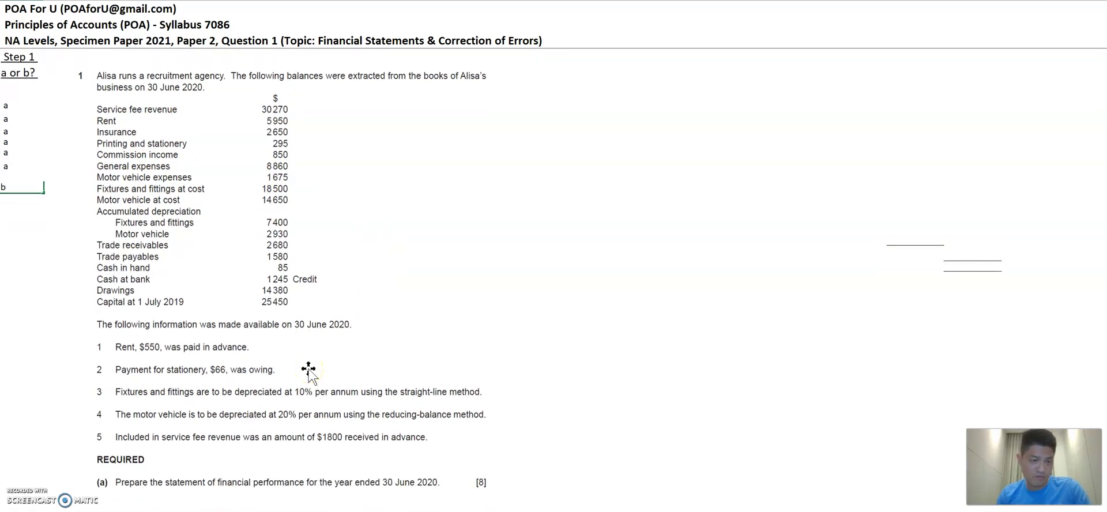
key("Return")
type("b")
key("Return")
key("Return")
key("Up")
type("b")
key("Return")
type("b")
key("Return")
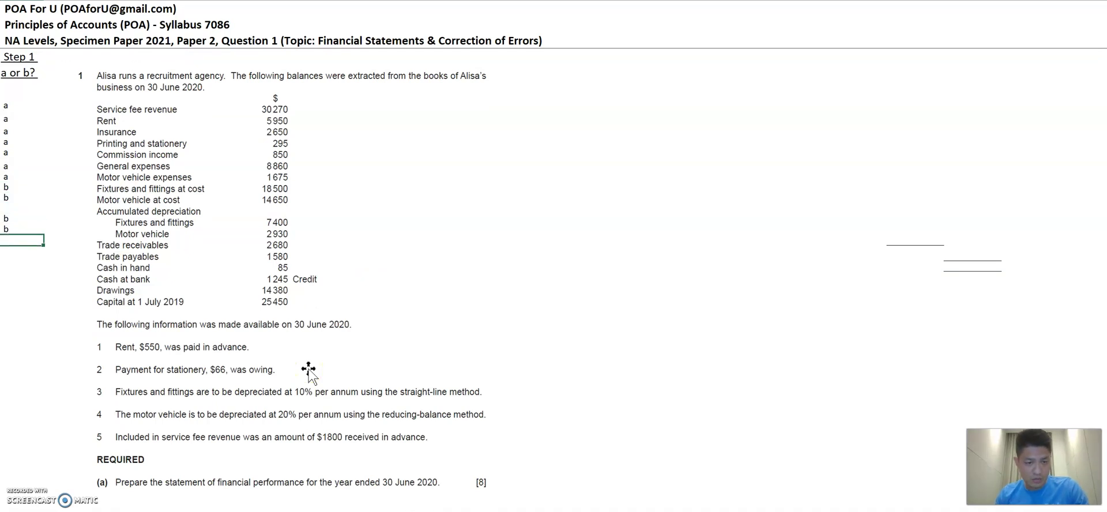
type("b")
key("Return")
type("b")
key("Return")
type("b")
key("Return")
type("b")
key("Return")
type("b")
key("Return")
type("b")
key("Return")
key("Up")
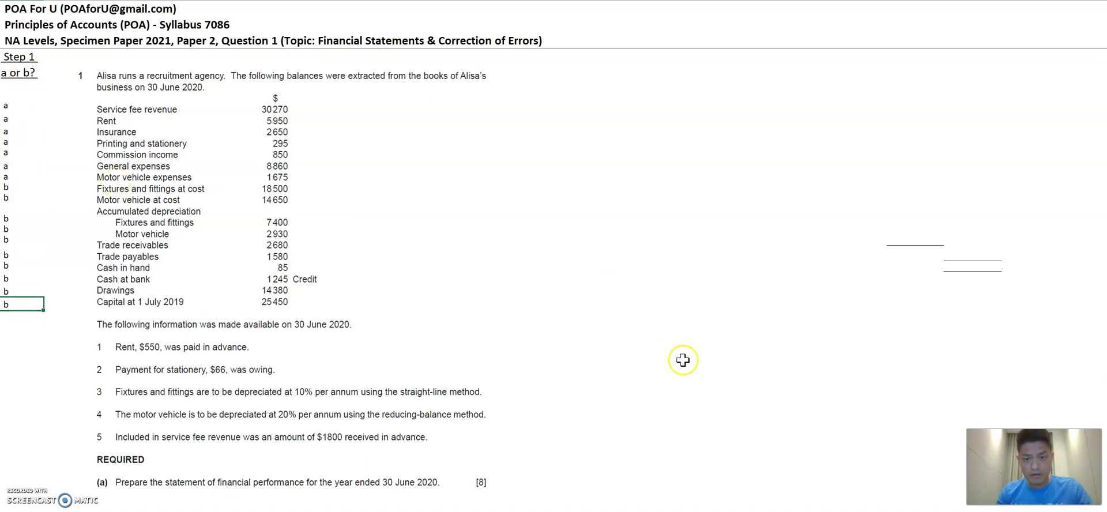
- Paste the 'Step 2 (Journal Entries)' heading with slots 1 to 5 into the blank block right of the question
left_click(541, 331)
key("shift+Down")
key("shift+Down")
key("shift+Down")
key("shift+Down")
key("shift+Down")
key("shift+Down")
key("shift+Down")
key("shift+Down")
key("shift+Down")
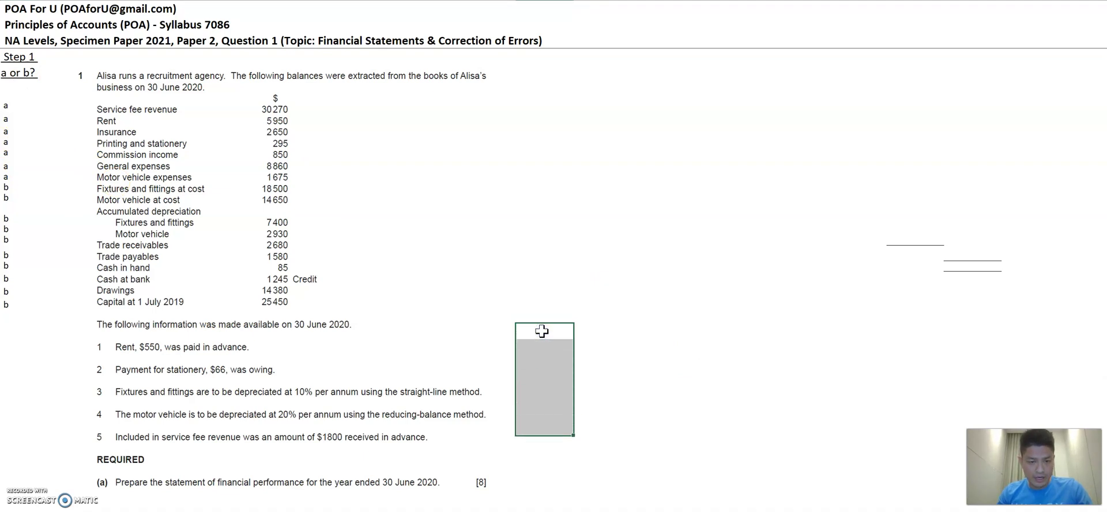
key("shift+Down")
key("shift+Down")
key("shift+Down")
key("shift+Down")
key("shift+Down")
key("shift+Right")
key("shift+Right")
key("shift+Right")
key("shift+Right")
key("shift+Right")
key("shift+Right")
key("shift+Right")
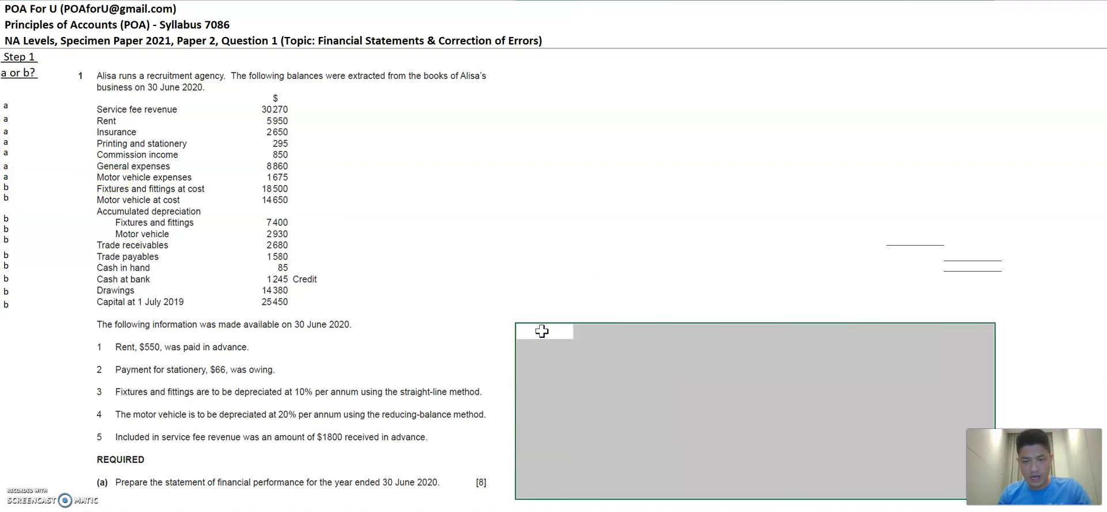
key("shift+Right")
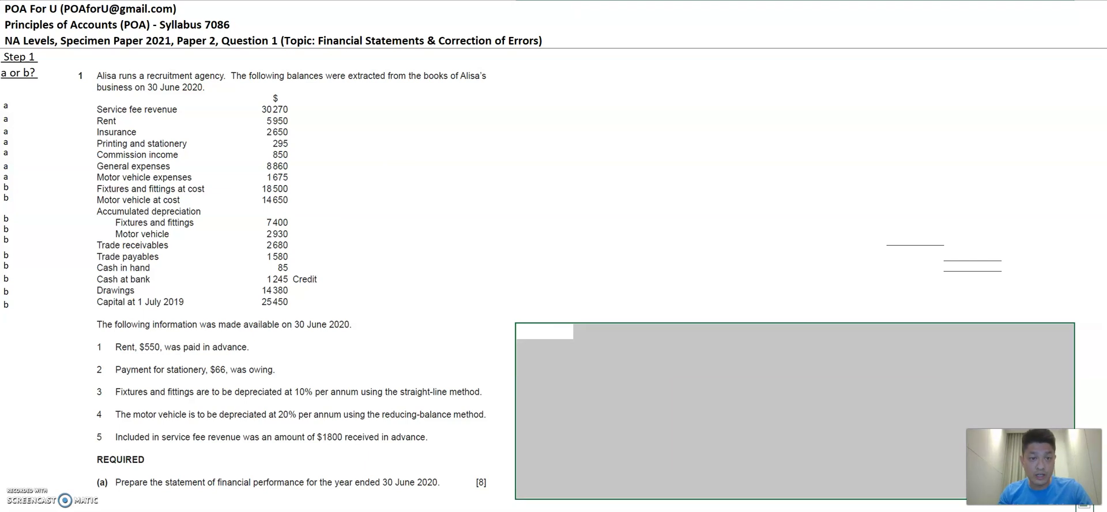
type("Step 2 (Journal Entries) 1\t4 2\t5 3")
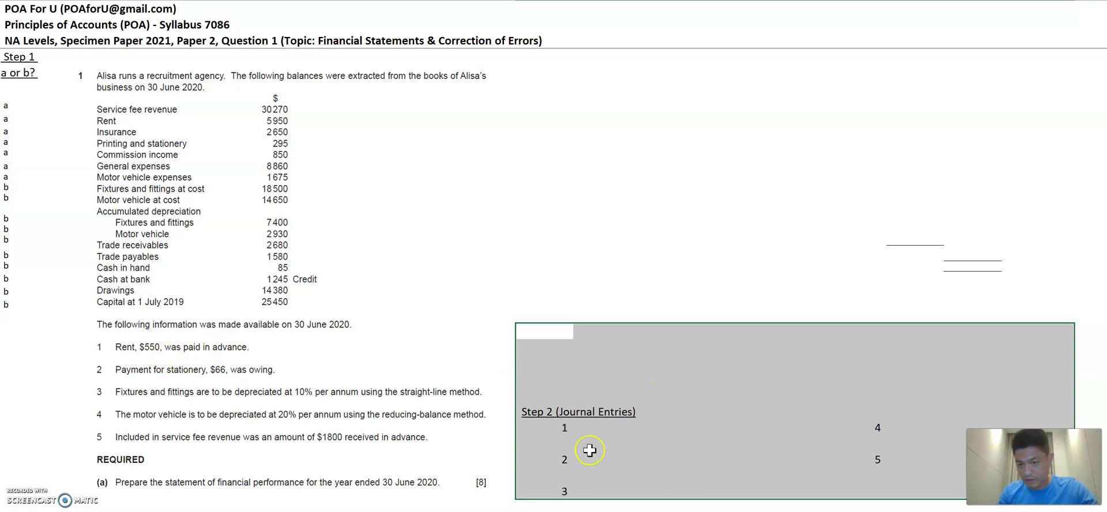
left_click(594, 428)
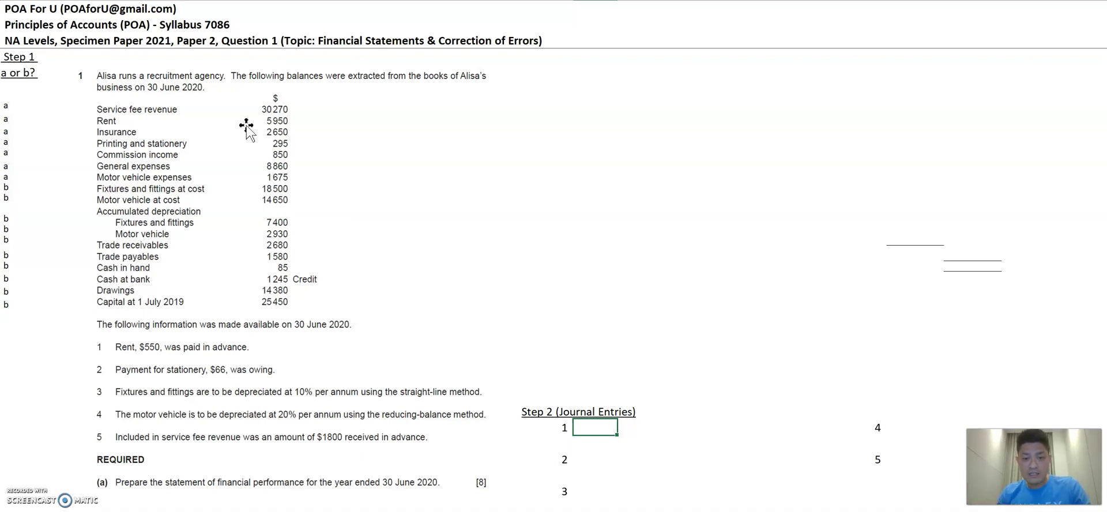
- Enter 'Dr Prepaid Rent' and 'Cr Rent' for entry 1, with a 550 debit amount
key("Down")
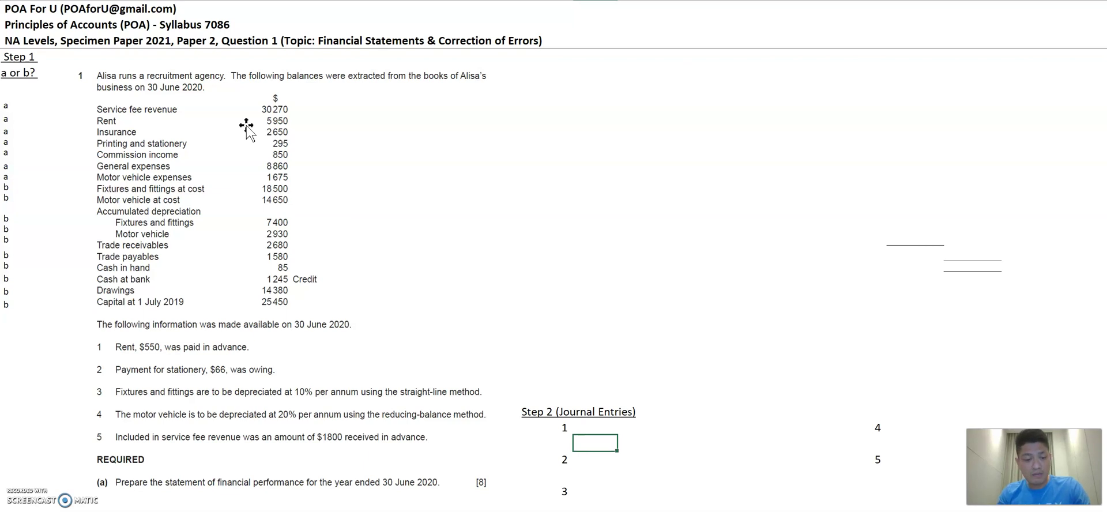
type("Cr Rent")
key("Return")
key("Up")
key("Up")
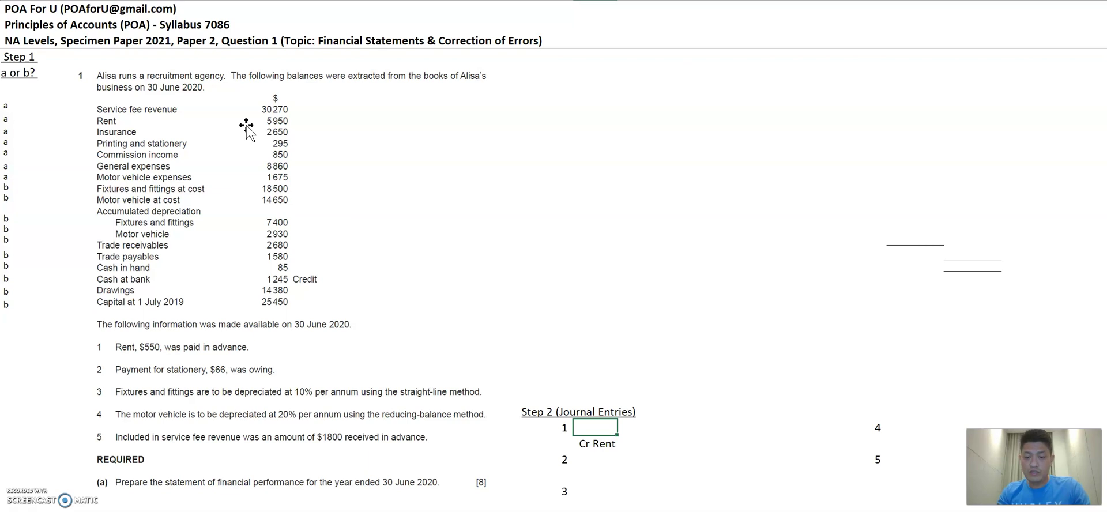
type("Dr")
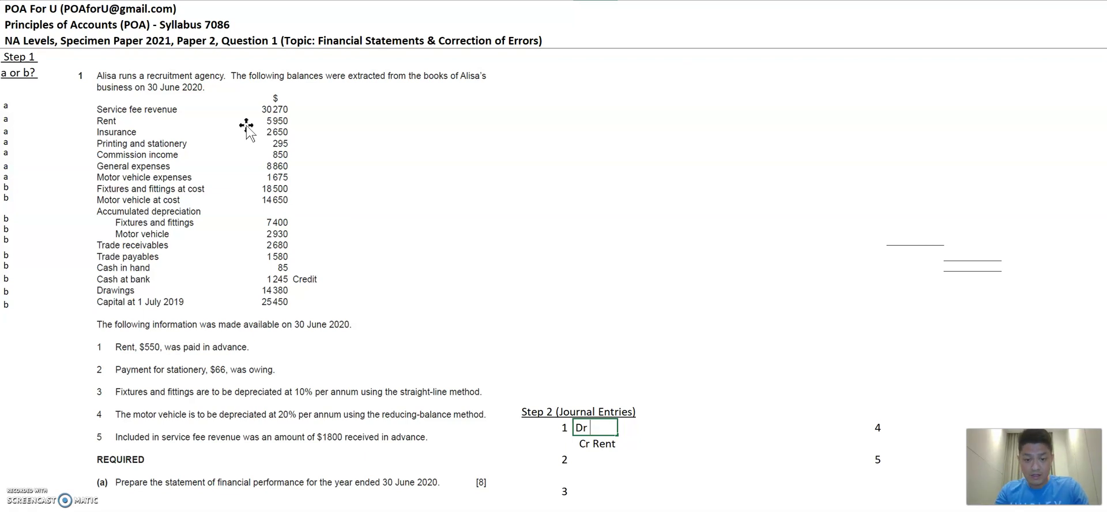
type("Prepaid Rent")
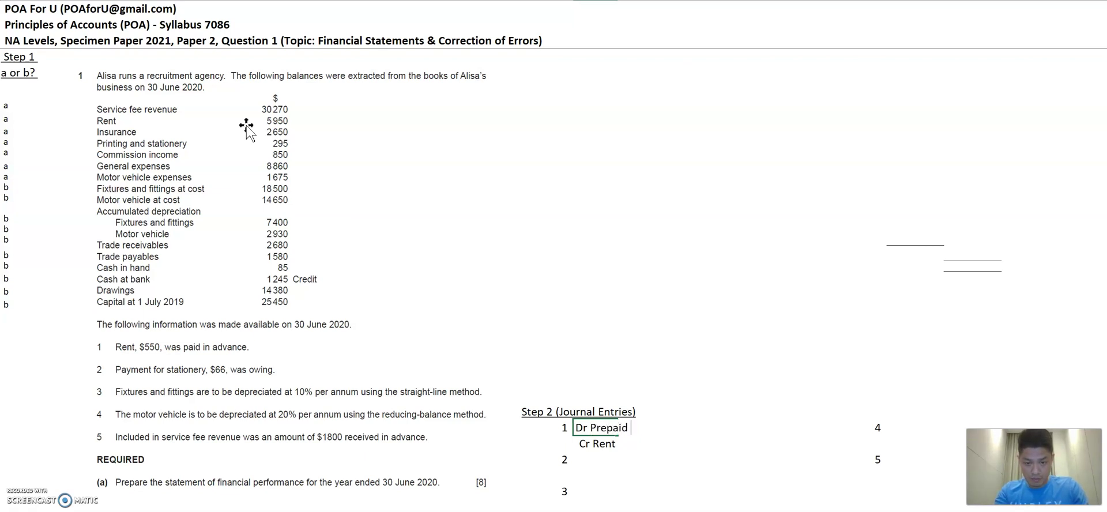
key("Tab")
key("Right")
key("Right")
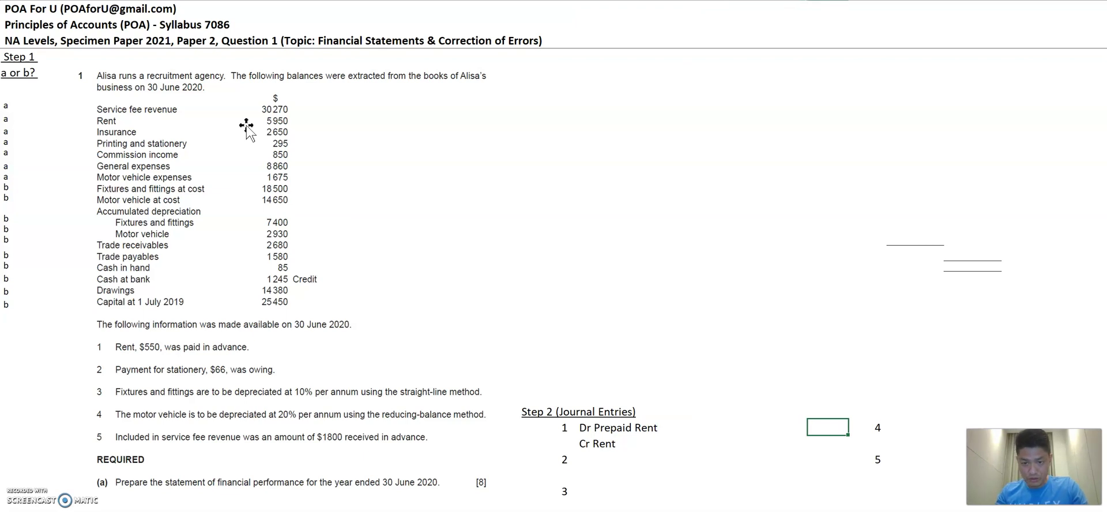
type("5540")
key("BackSpace")
key("BackSpace")
type("0")
key("Return")
- Restore the 'Cr Rent' label and give it the 550 credit amount
type("D")
key("BackSpace")
key("BackSpace")
type("Cr Rent")
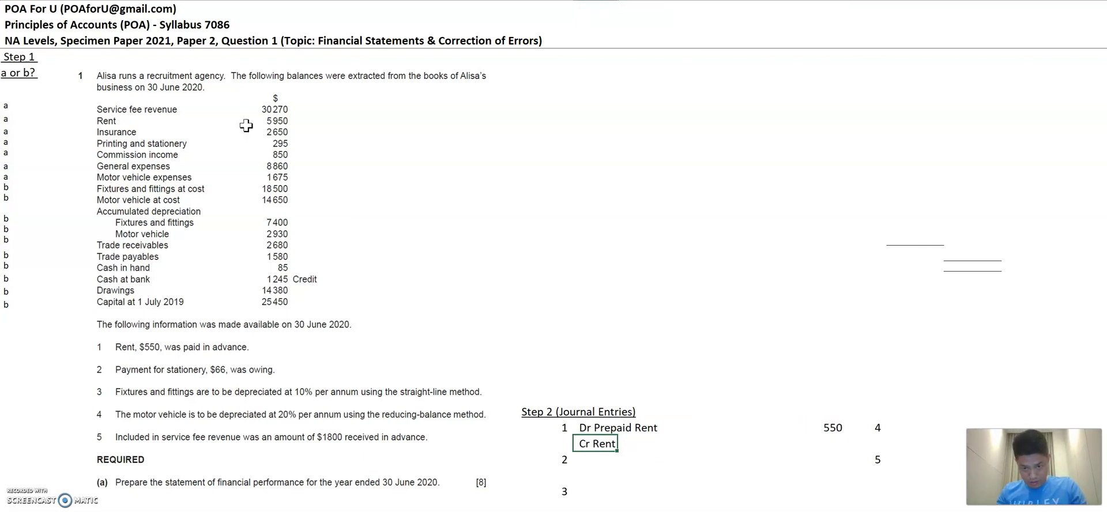
scroll(245, 124, "right", 10)
scroll(247, 125, "left", 10)
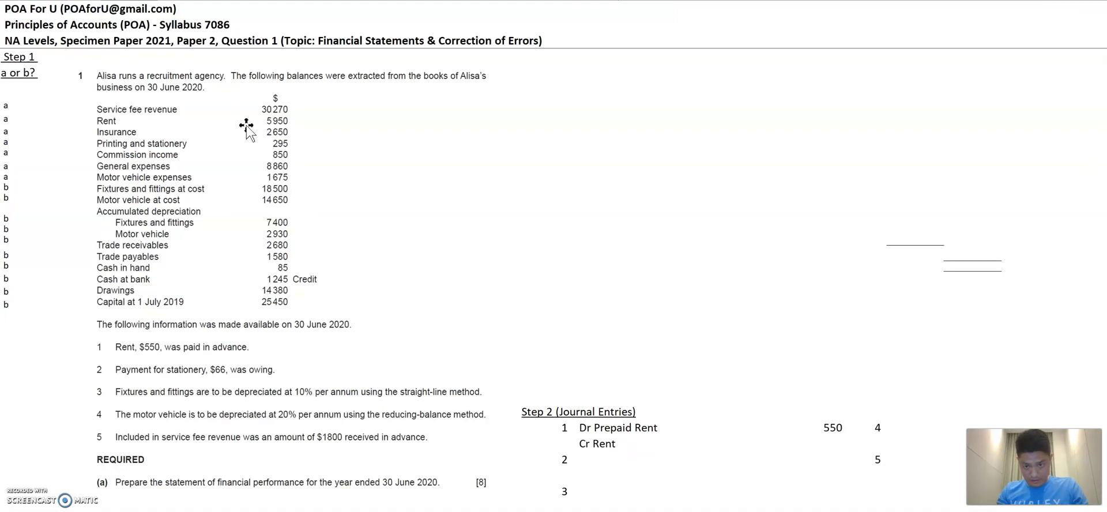
left_click(808, 445)
key("ctrl+f")
key("Escape")
type("550")
key("Return")
key("Left")
key("Left")
key("Left")
key("Left")
key("Left")
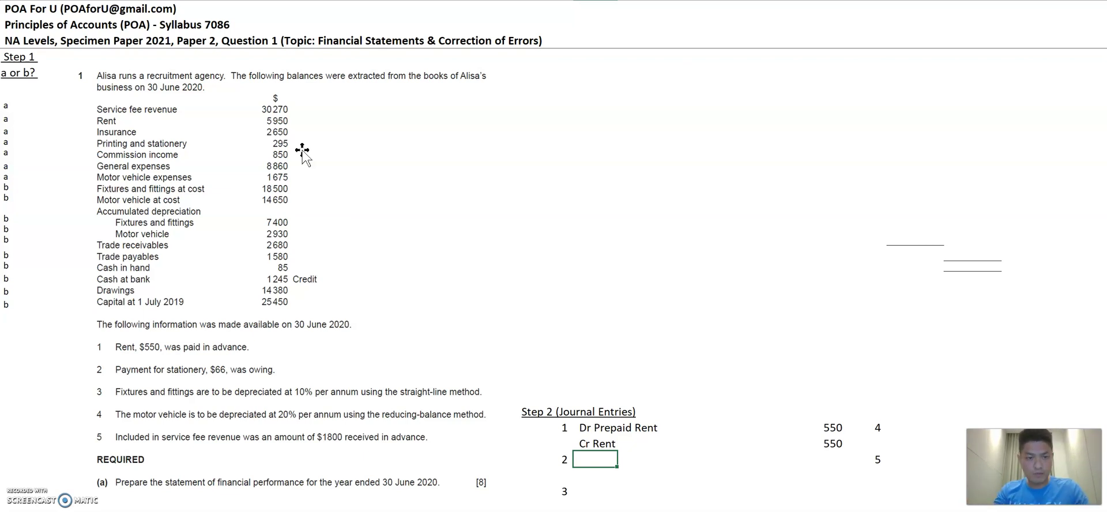
- Label entry 2 'Dr Printing and stationery' with a 66 debit amount
left_click(293, 144)
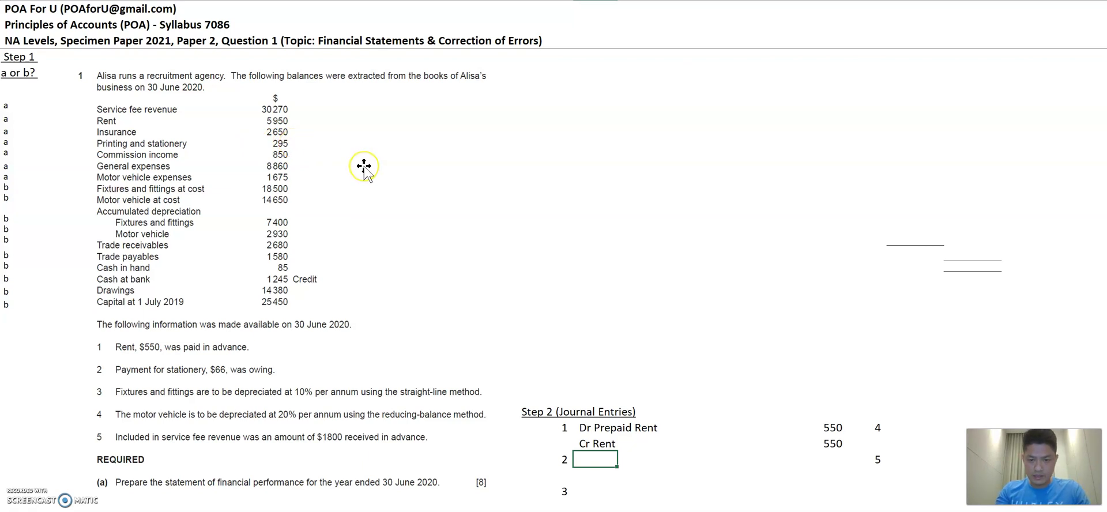
type("Dr ")
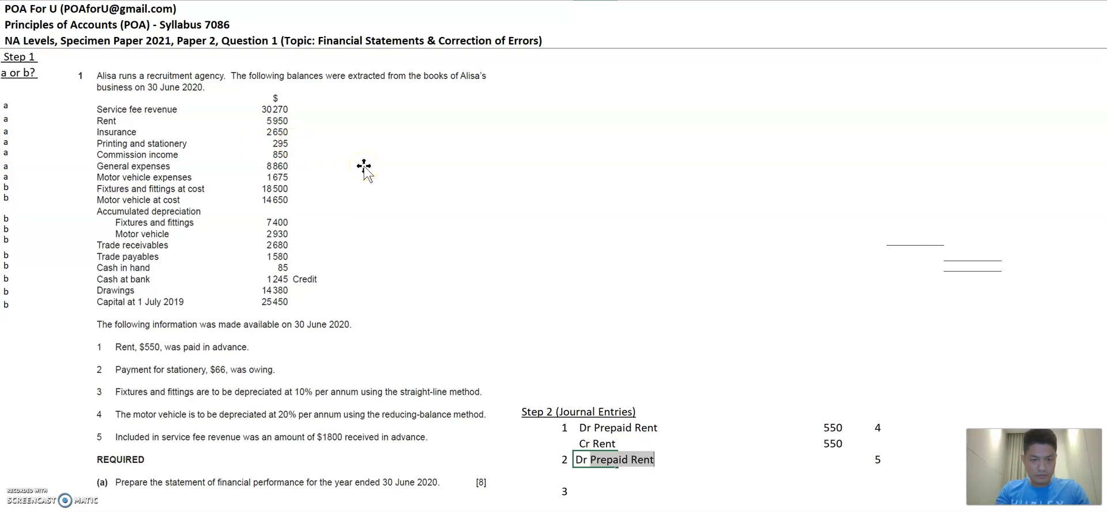
type("Printing and stion")
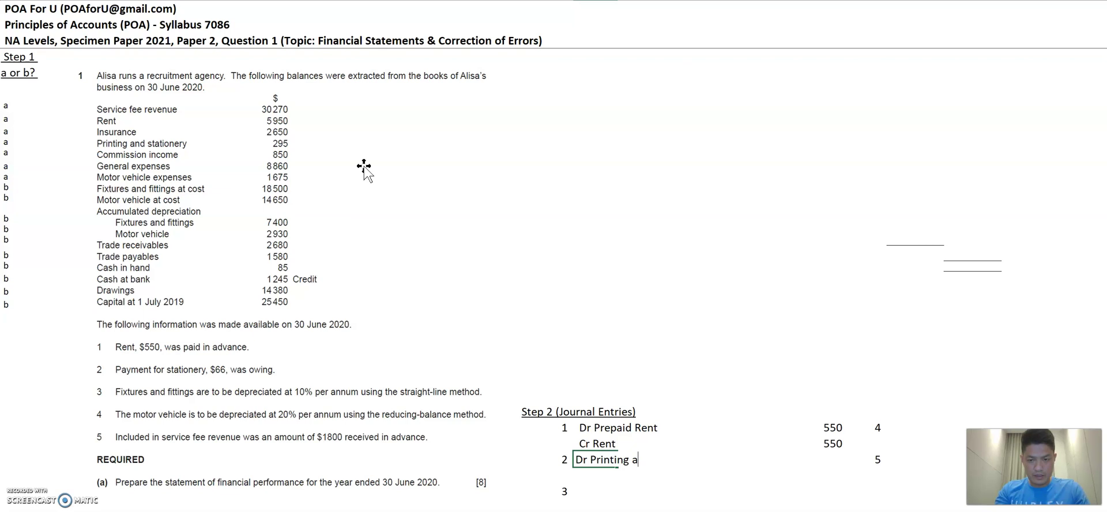
key("BackSpace")
key("BackSpace")
key("BackSpace")
type("ationery")
key("Right")
key("Right")
key("Right")
key("Right")
key("Right")
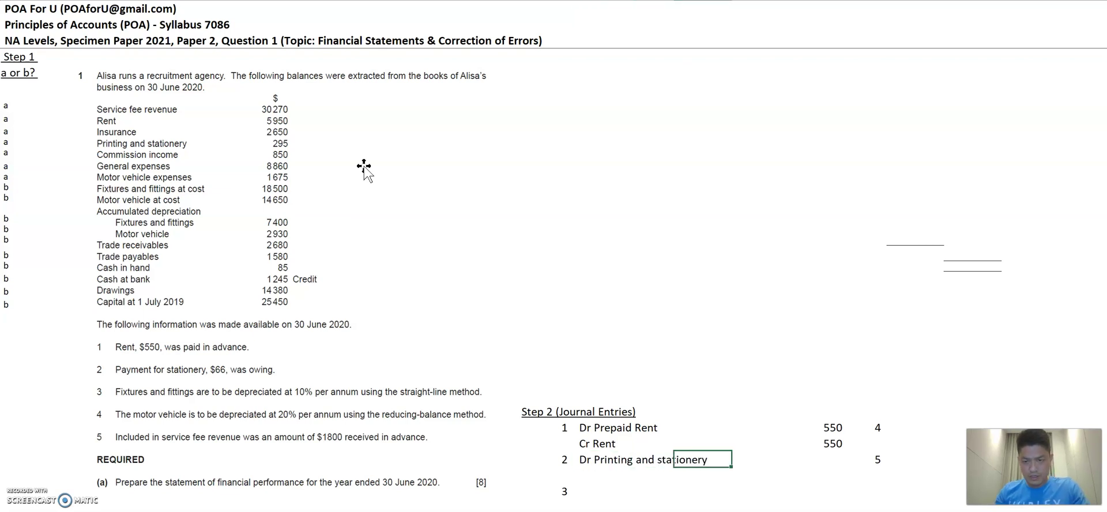
type("66")
key("Return")
key("Left")
key("Left")
key("Left")
key("Left")
key("Left")
- Add the 'Cr P&S Payable' line with a 66 credit amount
type("Cr P&")
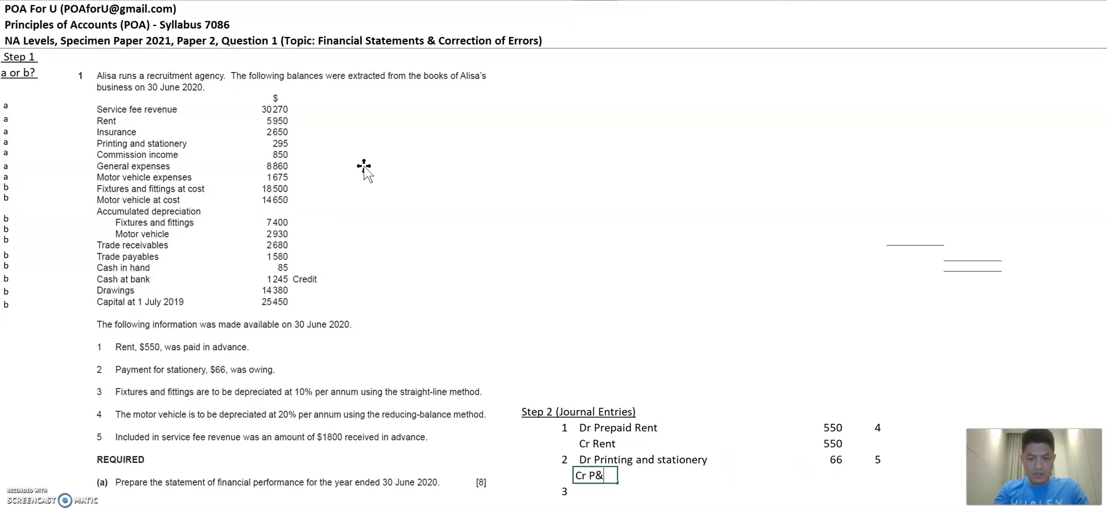
type("S Payable")
key("Right")
key("Right")
key("Right")
key("Right")
key("Right")
type("66")
key("Left")
key("Left")
key("Left")
key("Left")
key("Down")
key("Left")
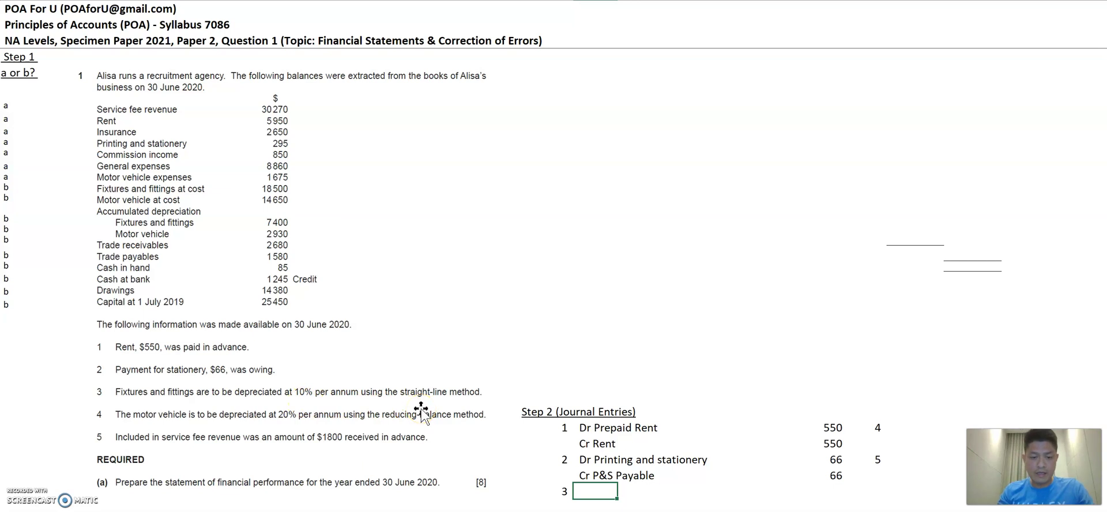
- Enter entry 3 labels 'Dr Depreciation exp - F&F' and 'Cr Accumulated depreciation - F&F'
type("Dr")
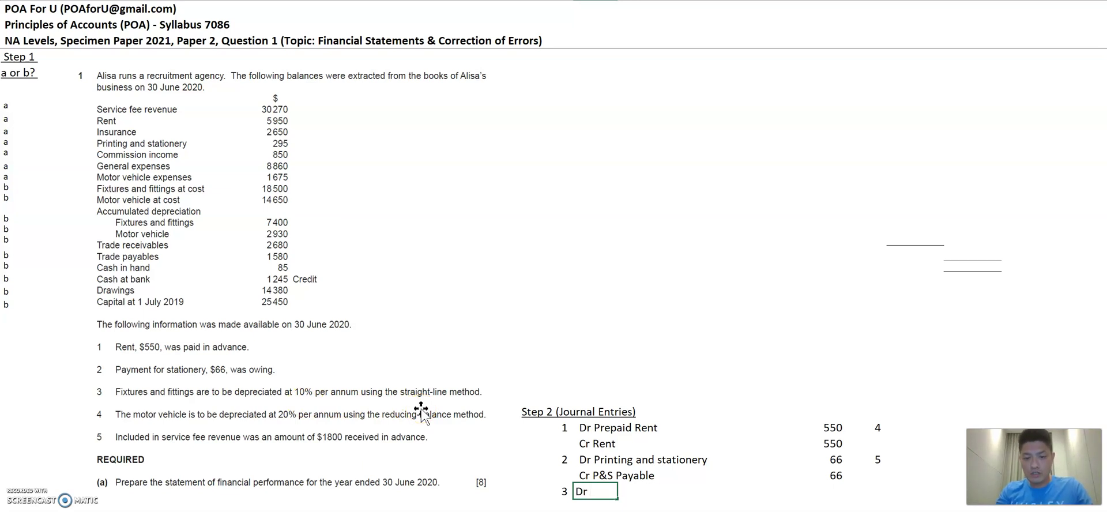
type(" Depreciation exp")
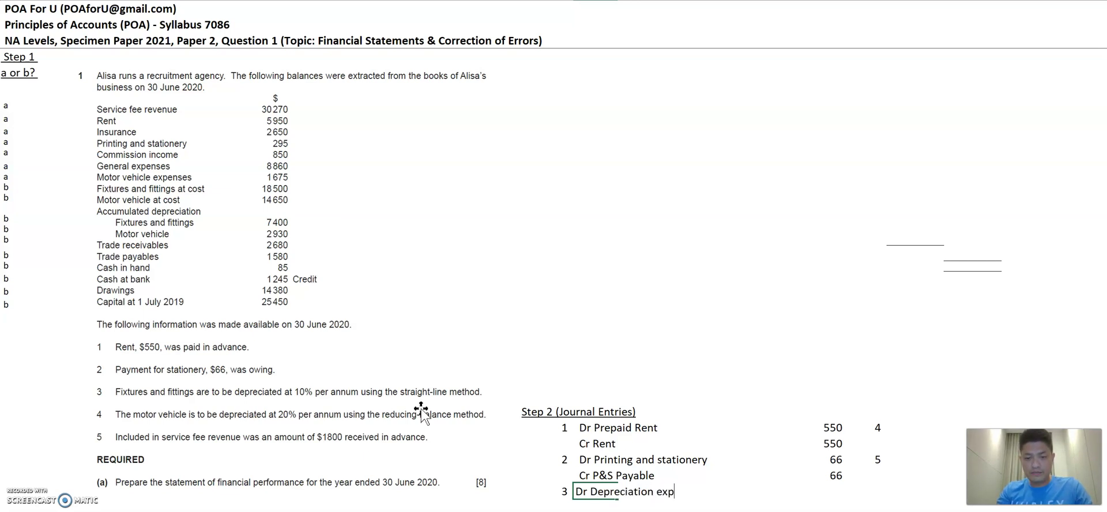
type(" - F&F")
key("Return")
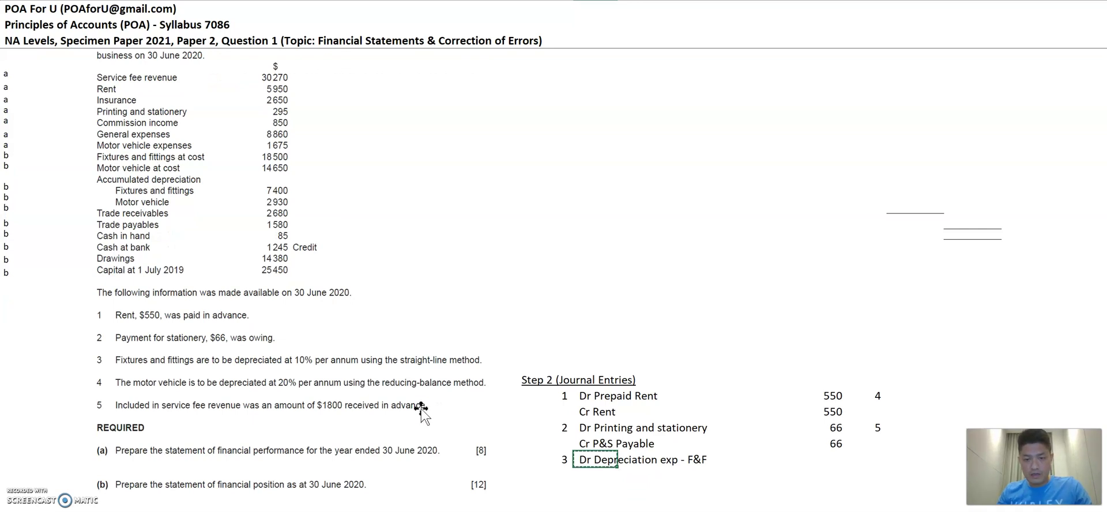
key("ctrl+d")
type("Cr ")
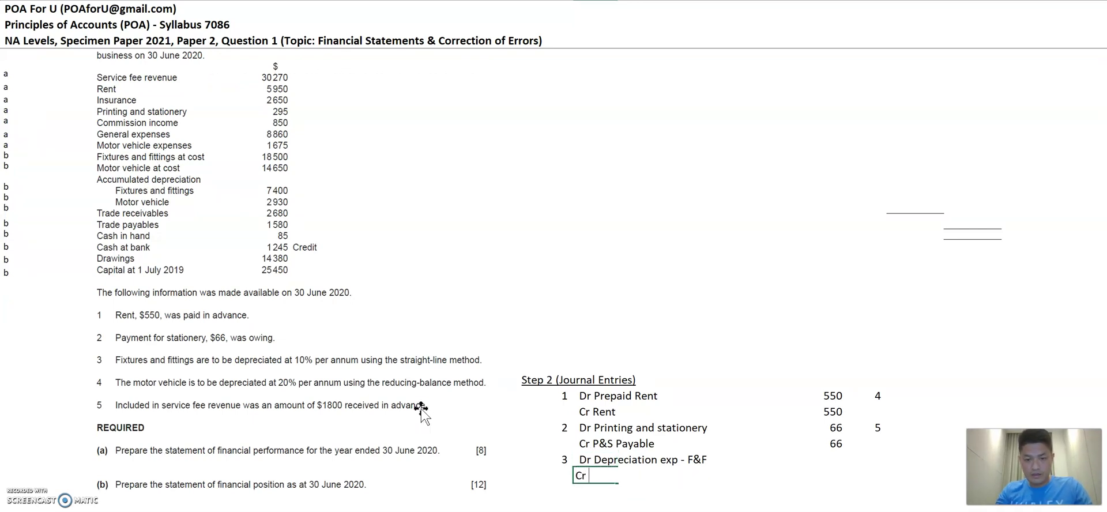
type("Accumulate")
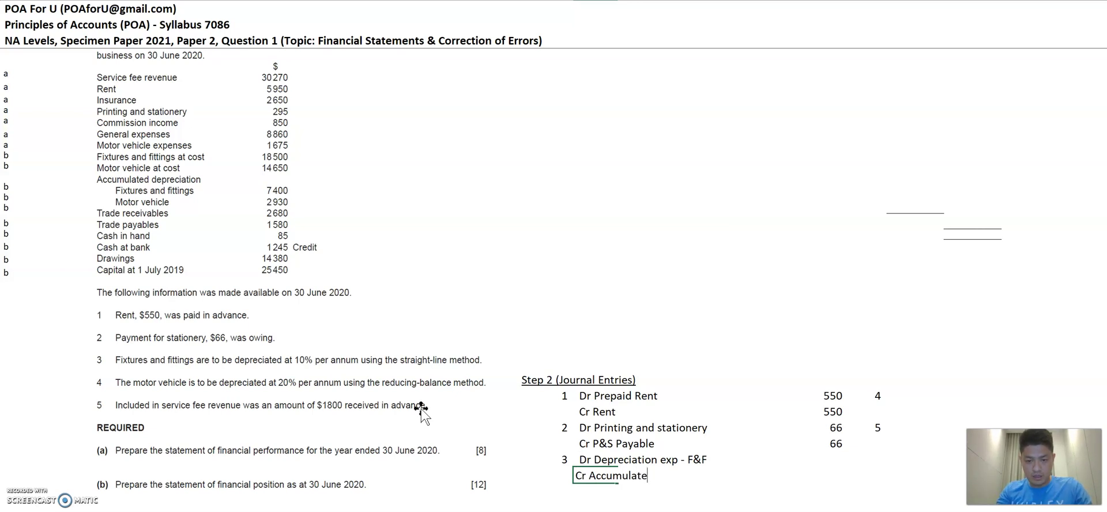
type("d depreciation ")
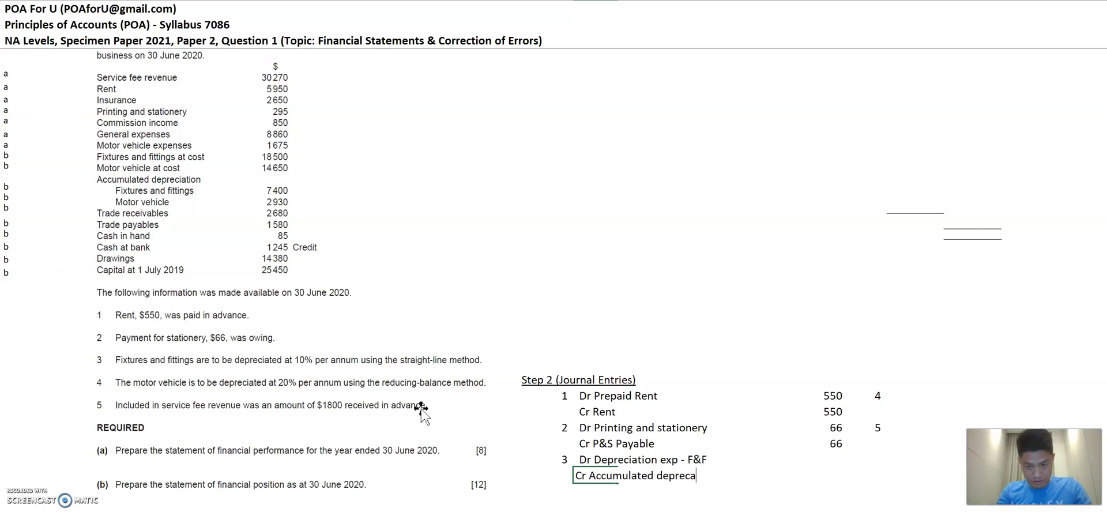
type("- F&F")
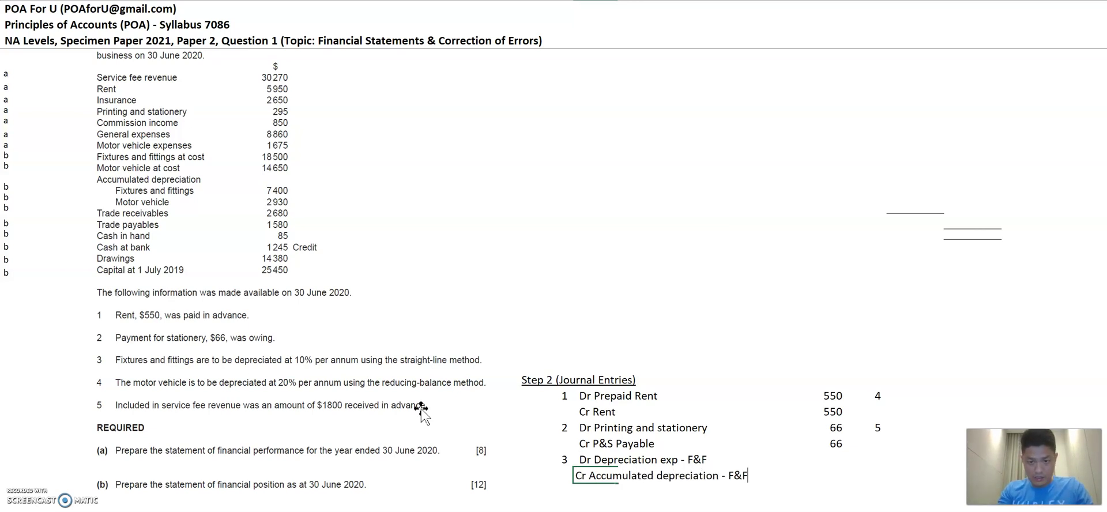
key("Right")
key("Right")
key("Right")
key("Right")
- Enter =10%*18500 (1,850) as entry 3's amount and fill it onto the credit line
key("Up")
key("Right")
key("Up")
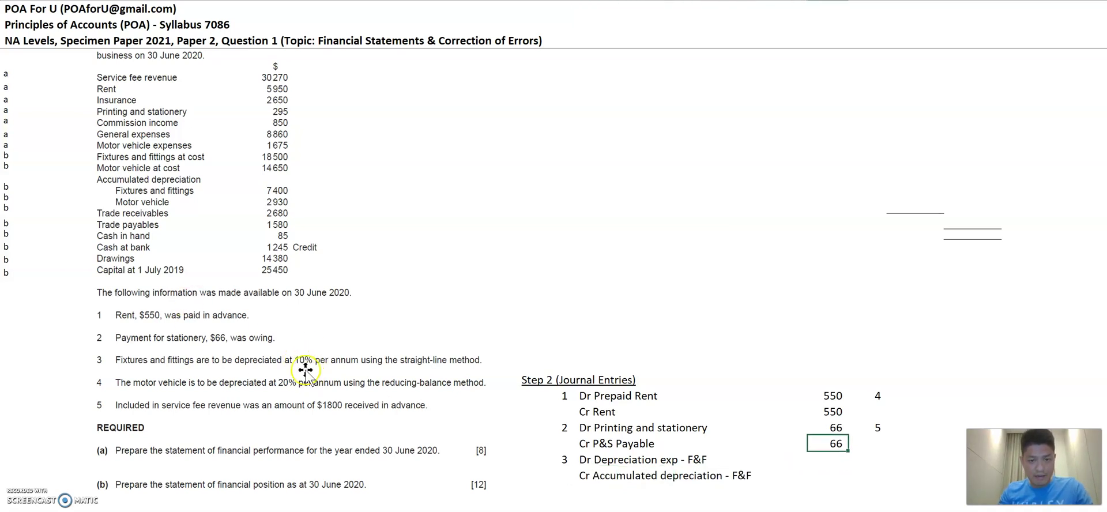
key("Down")
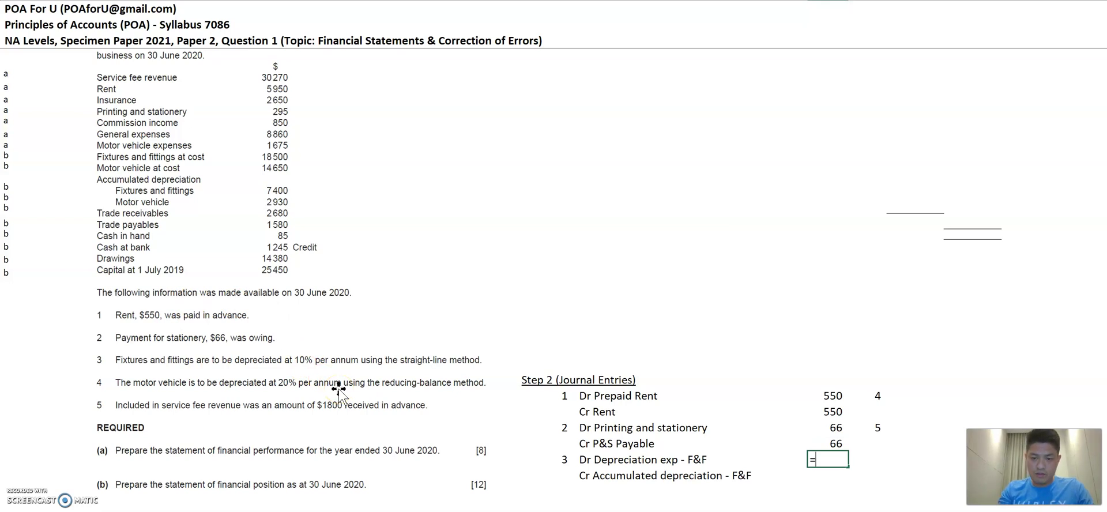
type("=10%")
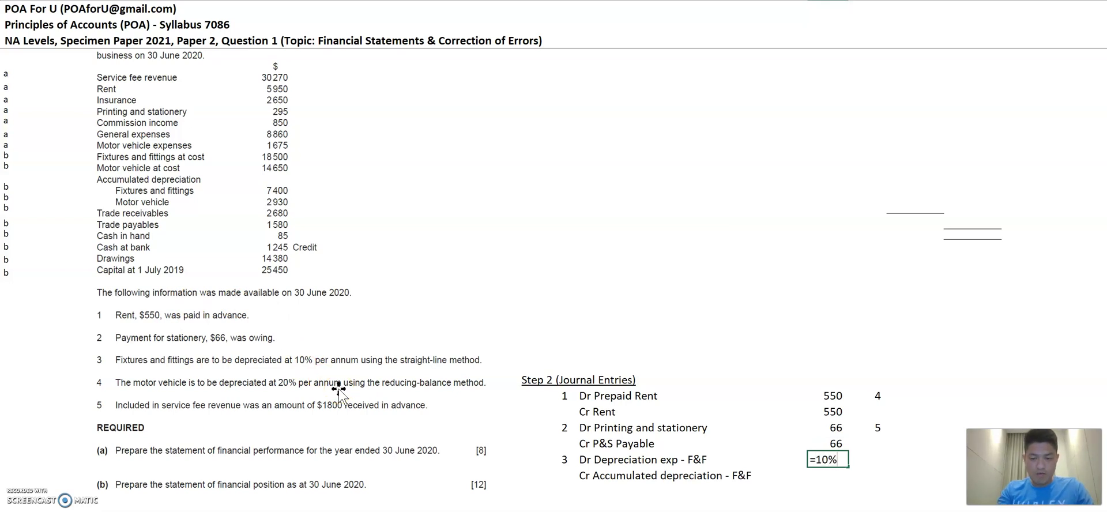
type("*")
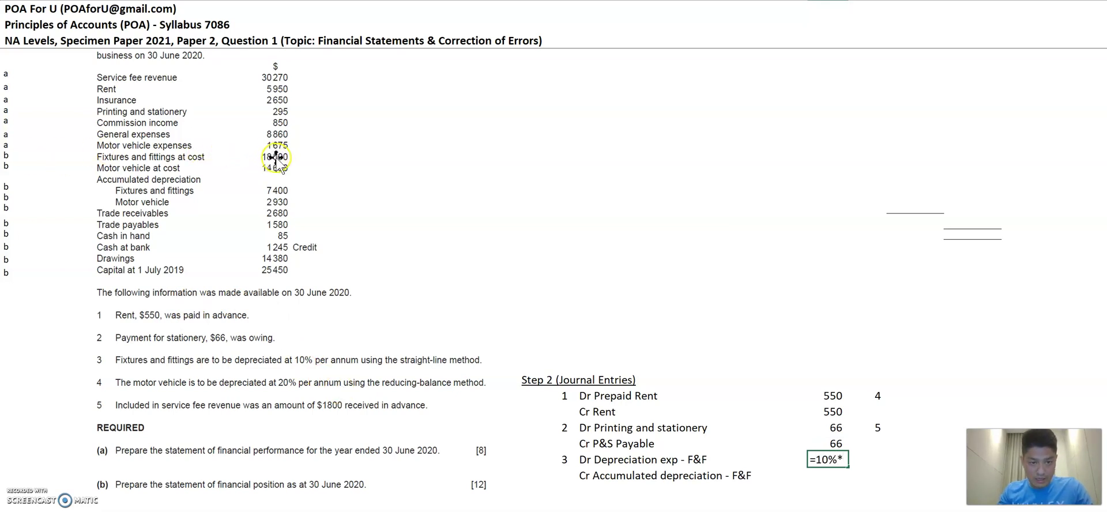
type("18500")
key("Return")
key("ctrl+d")
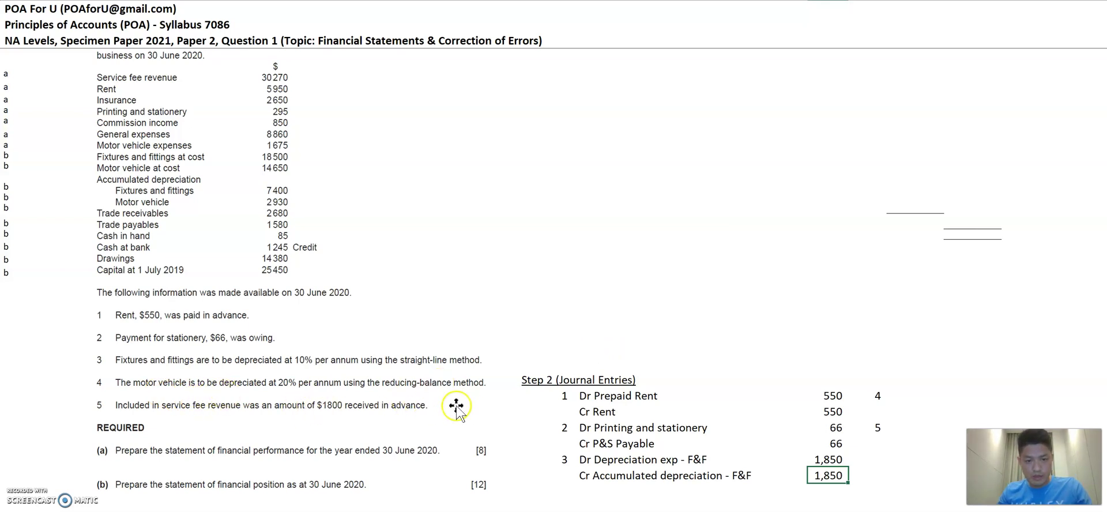
left_click_drag(589, 457, 594, 477)
- Copy entry 3's labels beside item 4 and change F&F to MV
key("ctrl+c")
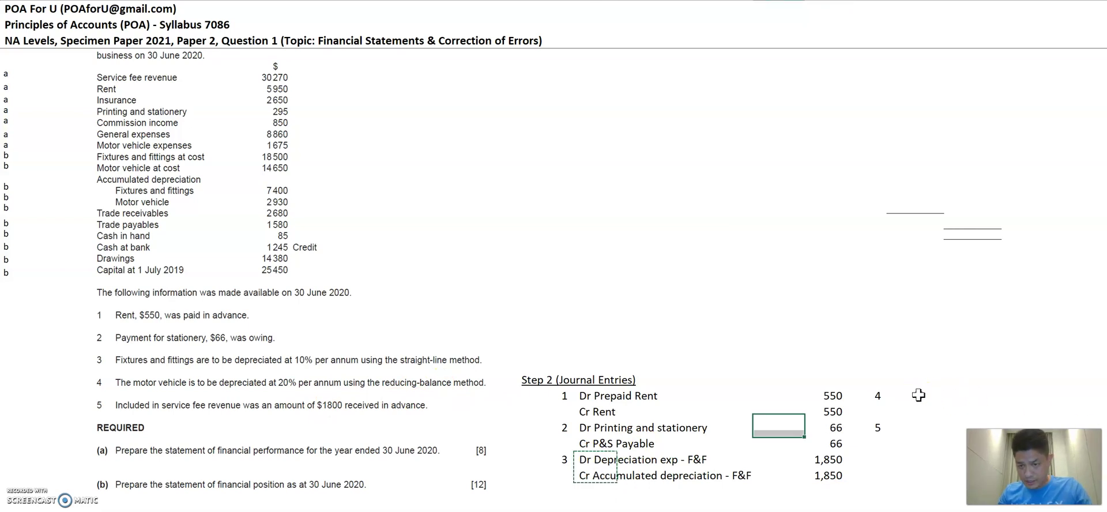
left_click(917, 395)
key("ctrl+v")
key("F2")
type("MV")
key("Return")
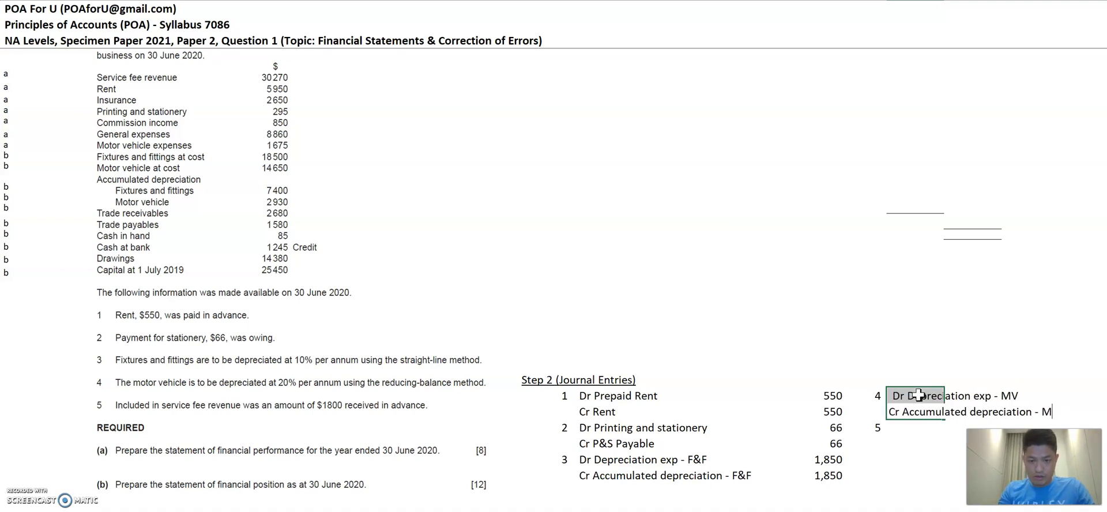
key("Return")
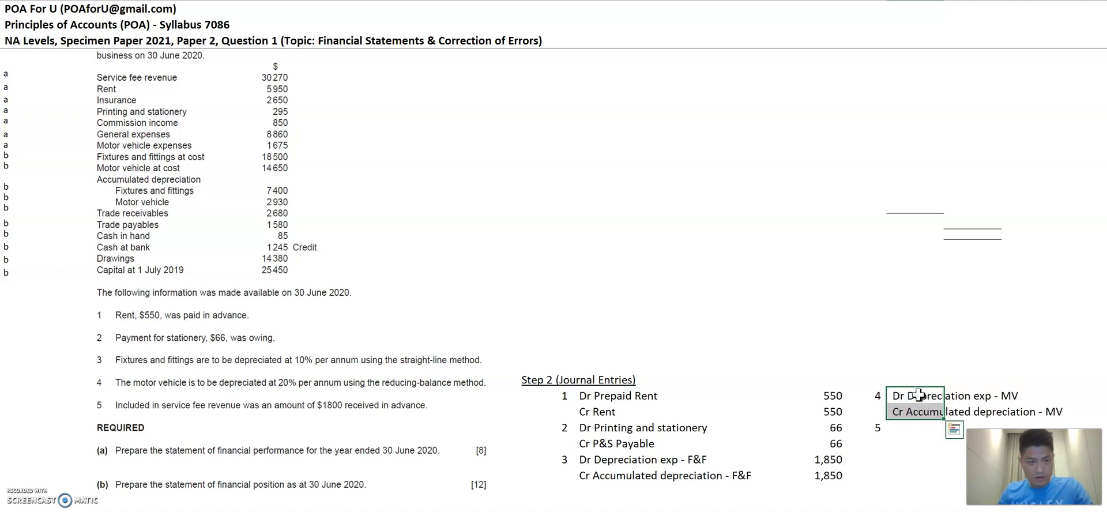
- Enter the motor vehicle depreciation formula =20%*(14650-2930), giving 2,344, as entry 4's amount
key("Right")
key("Right")
key("Right")
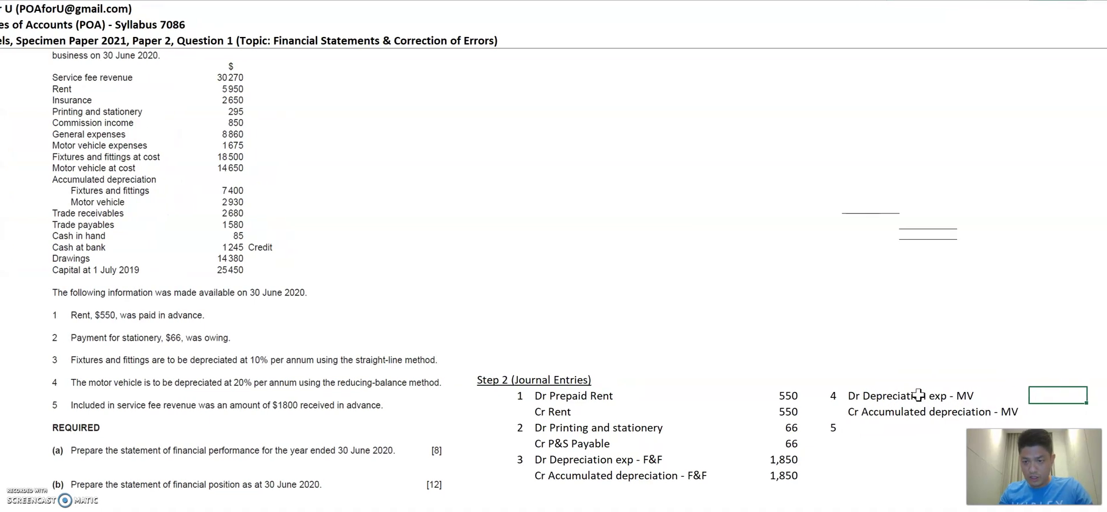
key("Right")
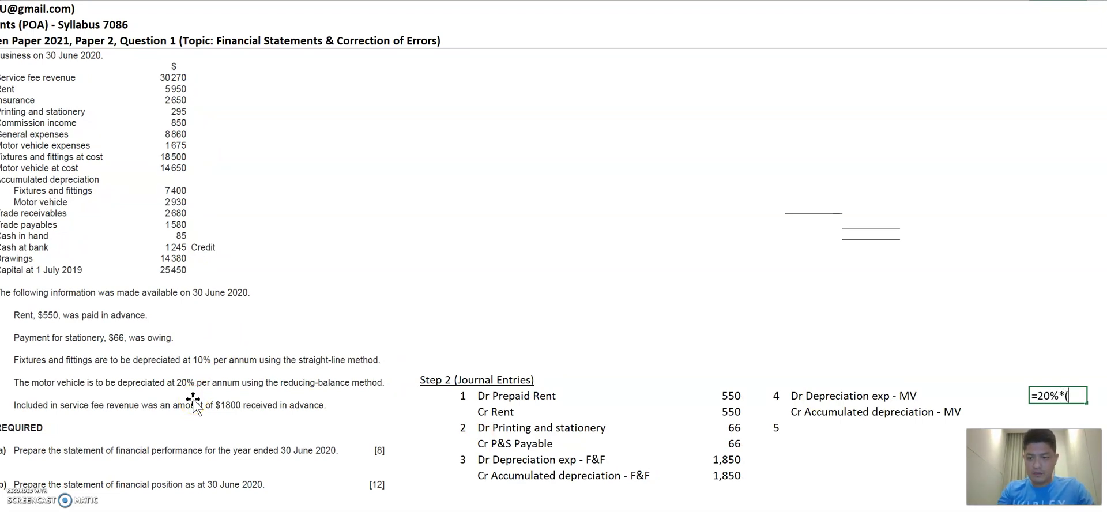
scroll(194, 401, "left", 2)
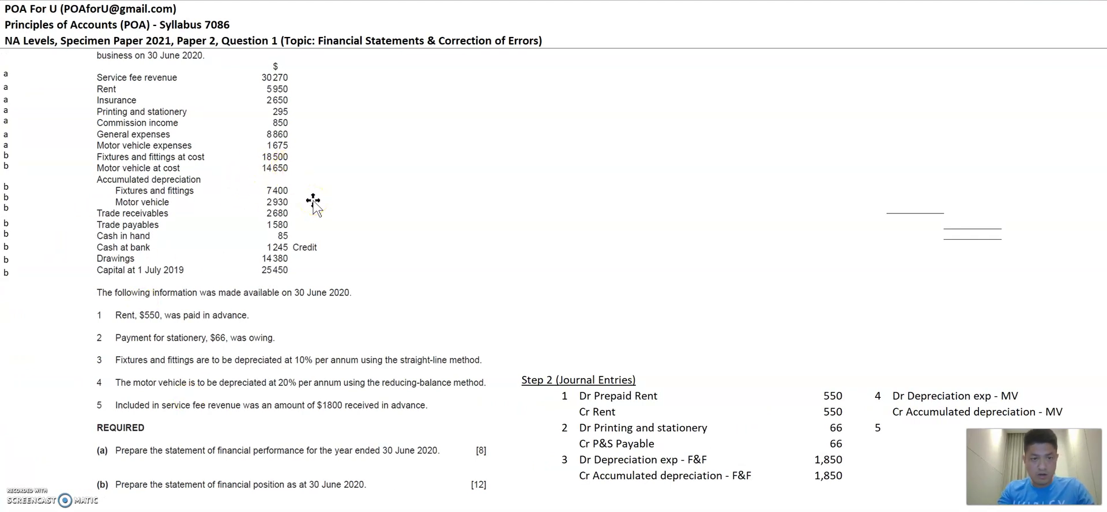
left_click(300, 171)
left_click(296, 209)
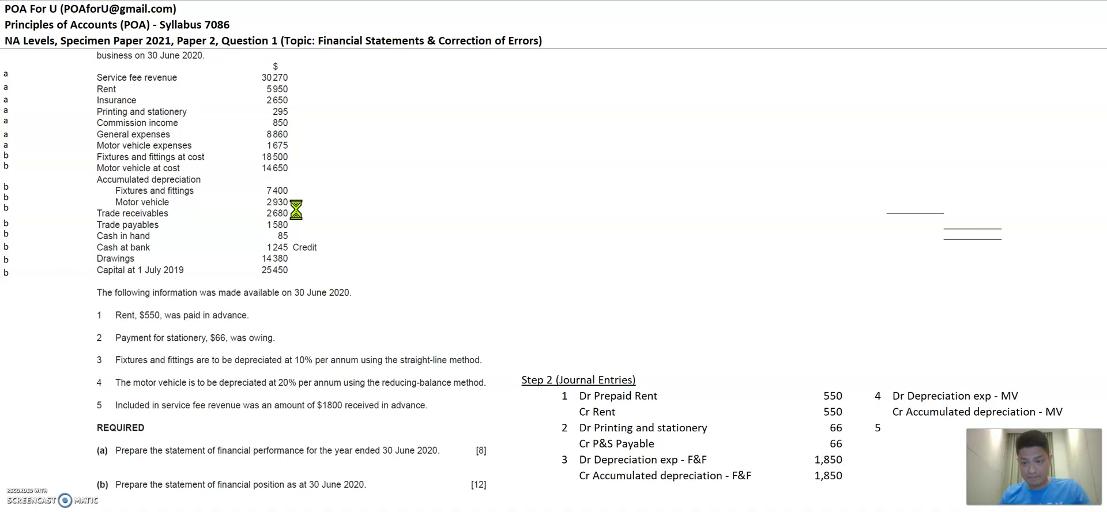
key("Return")
key("Return")
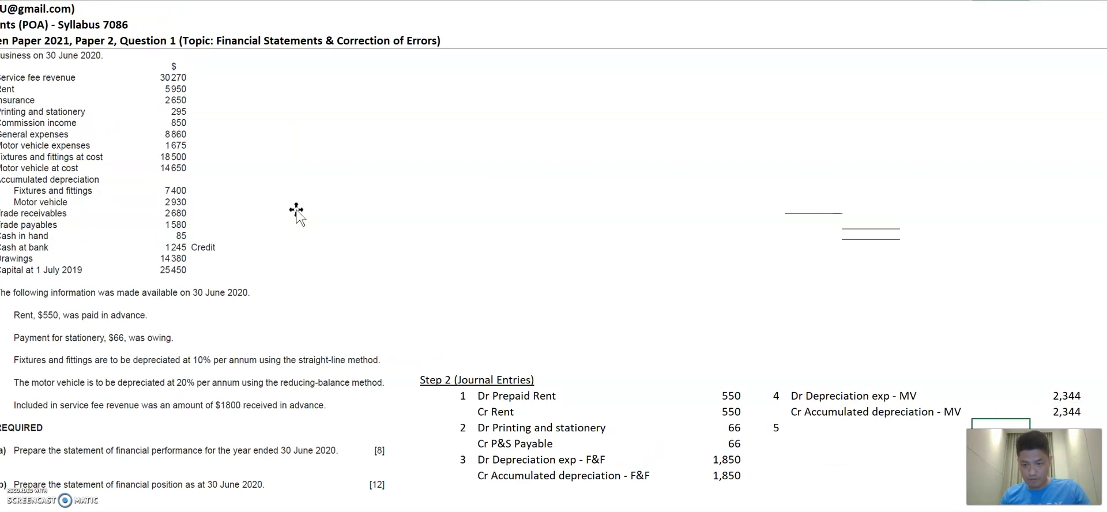
key("Left")
key("Left")
key("Left")
scroll(296, 214, "left", 1)
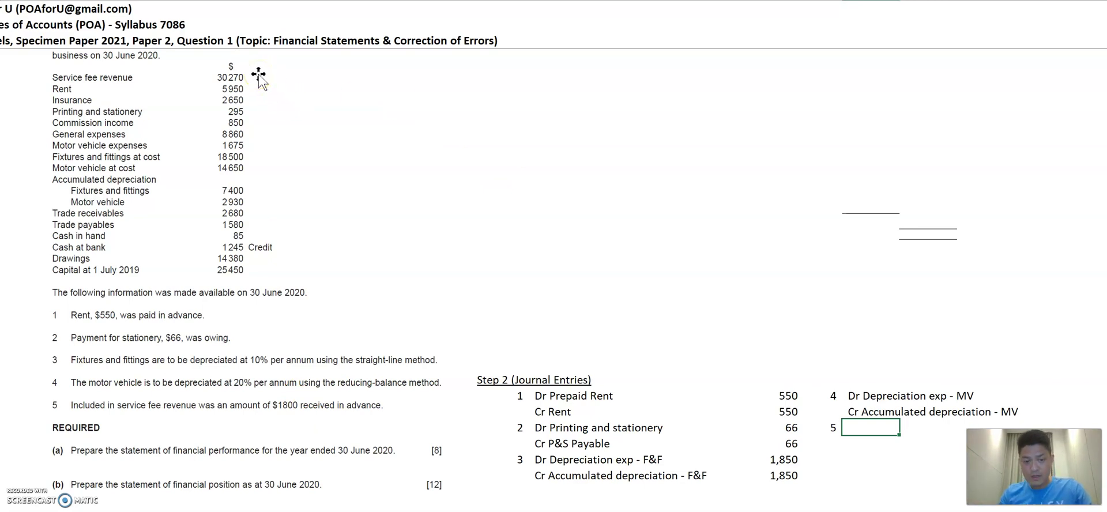
- Enter entry 5 labels 'Dr Service fee revenues' and 'Cr Advanced service fee revenue'
type("Dr Servi")
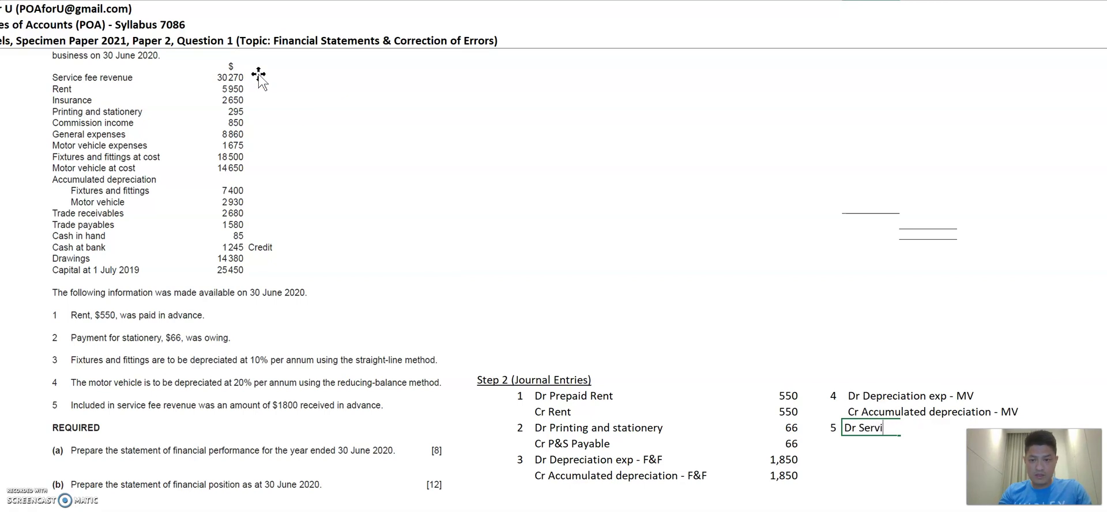
type("ce fee revenues")
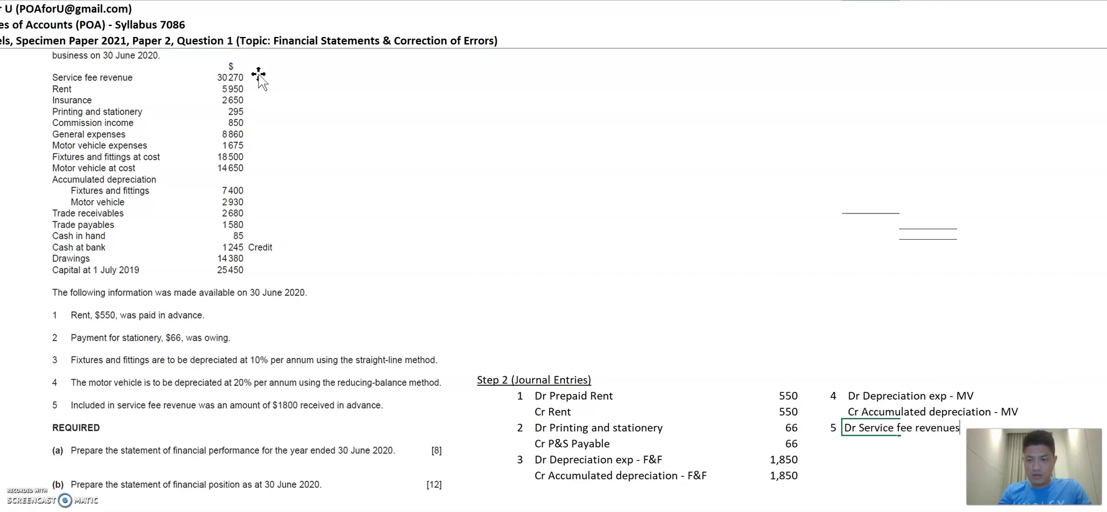
key("Return")
type("Cr Advanc")
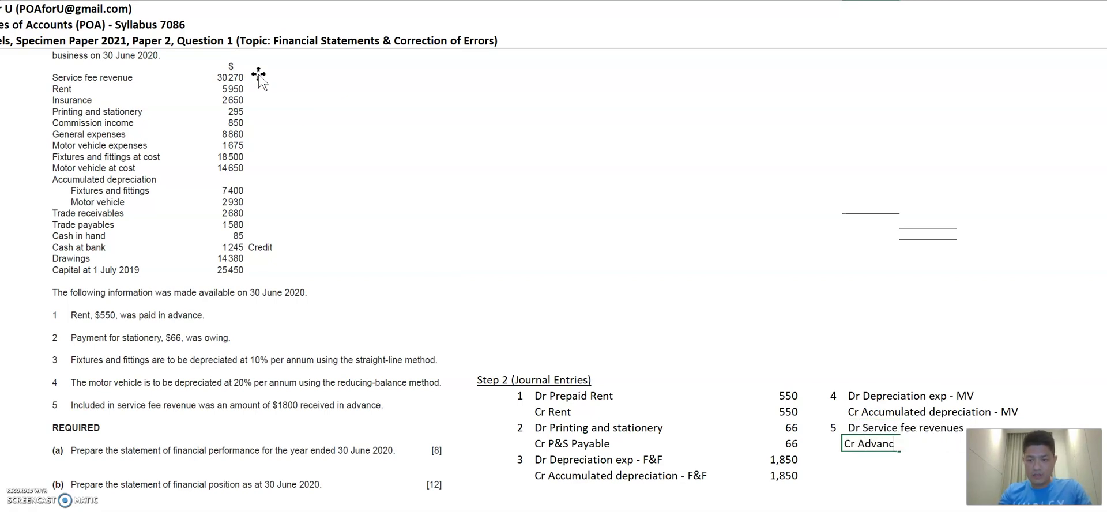
type("ed service fee r")
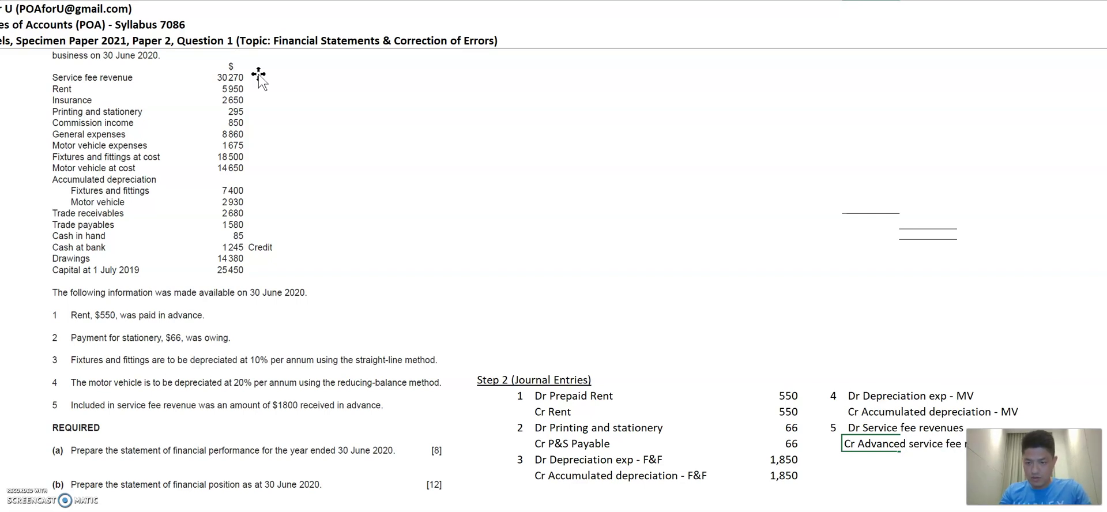
type("evenue")
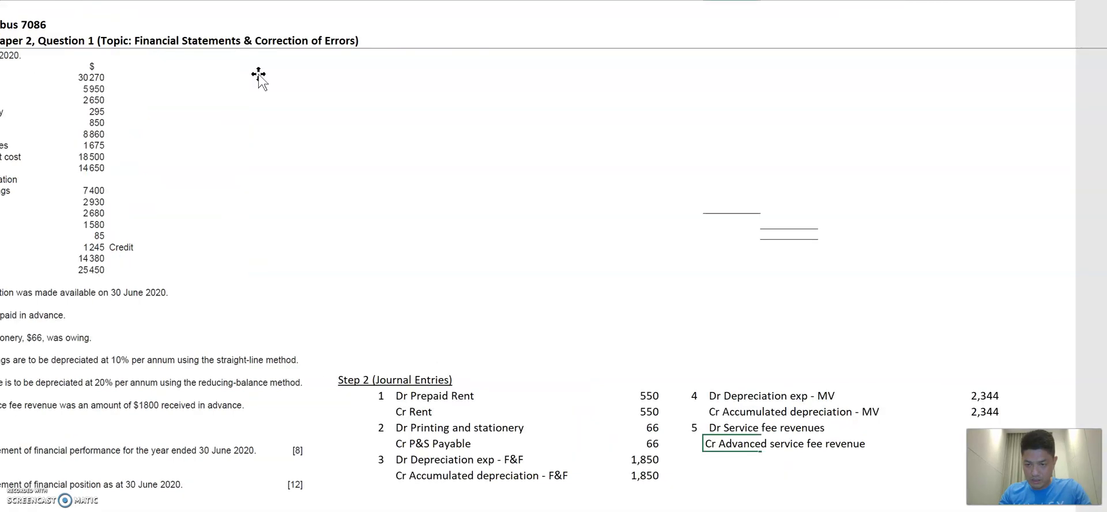
key("Return")
- Give both entry 5 lines an amount of 1,800
key("Up")
key("Up")
key("Right")
key("Right")
key("Right")
key("Right")
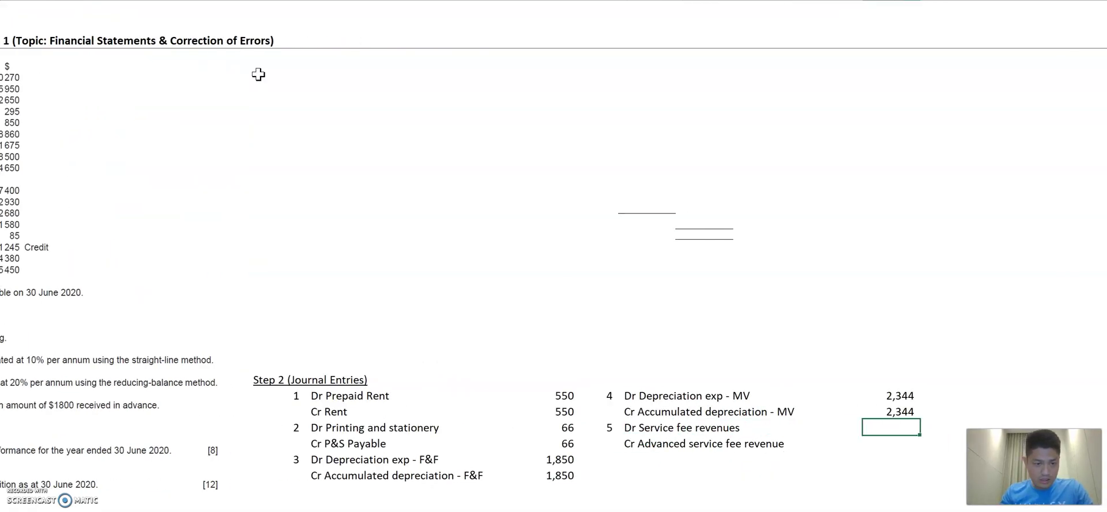
type("1800")
key("Return")
key("ctrl+d")
scroll(259, 75, "left", 3)
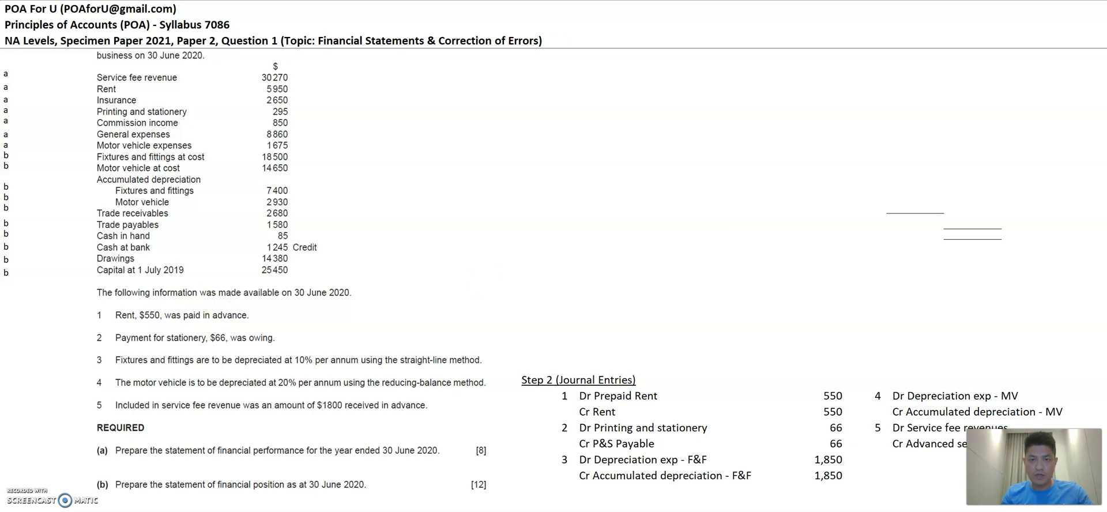
key("ctrl+space")
key("shift+Right")
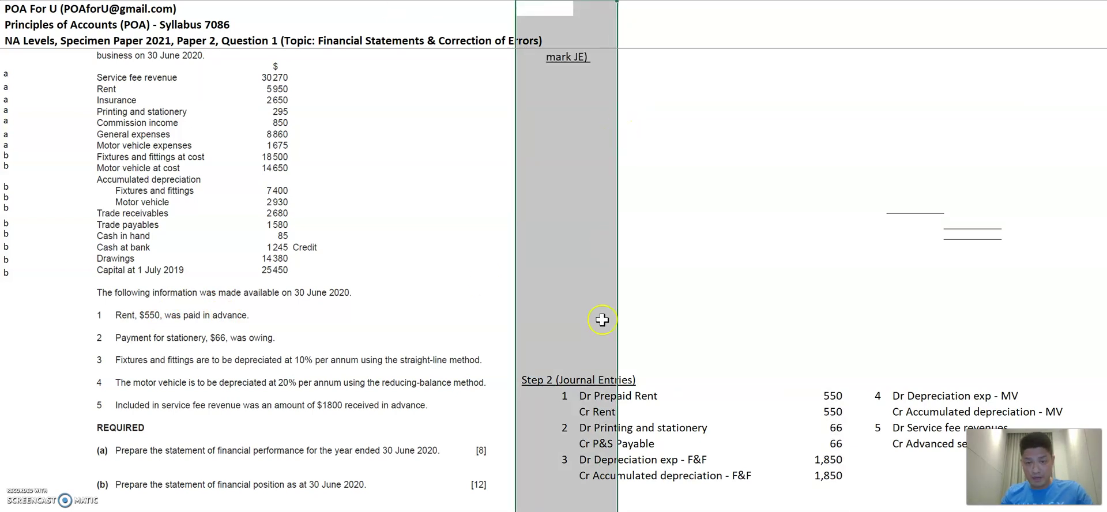
scroll(602, 319, "up", 1)
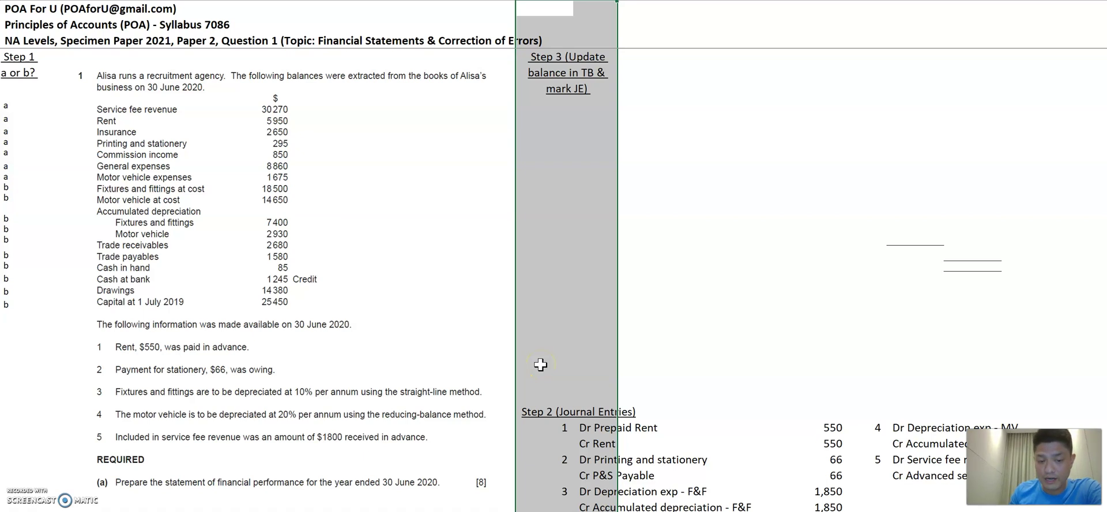
scroll(540, 364, "down", 1)
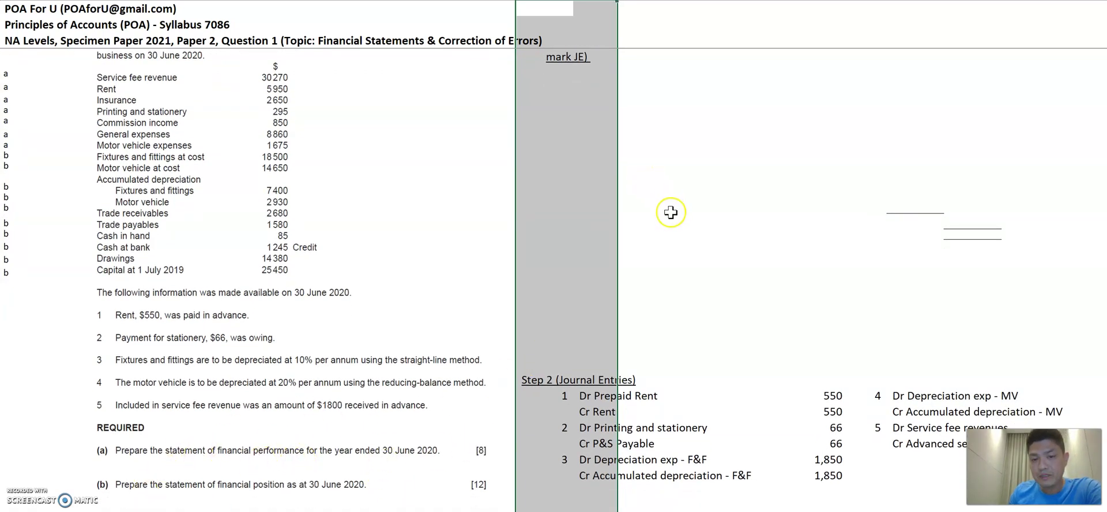
scroll(668, 212, "up", 1)
left_click(597, 431)
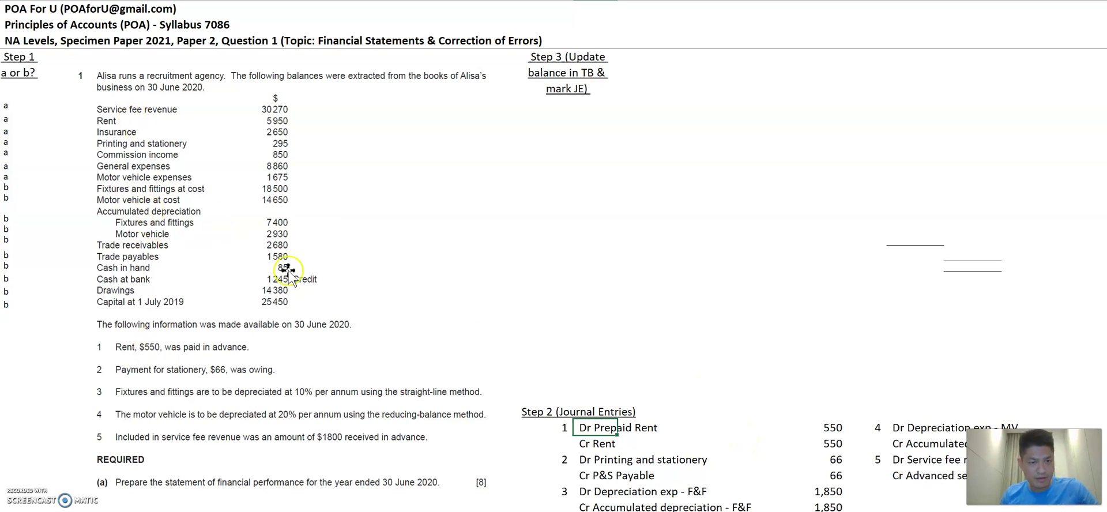
- Highlight the Dr Prepaid Rent line yellow and tag it b beside the 550 amount
key("shift+Right")
key("shift+Right")
key("shift+Right")
key("shift+Right")
key("shift+Right")
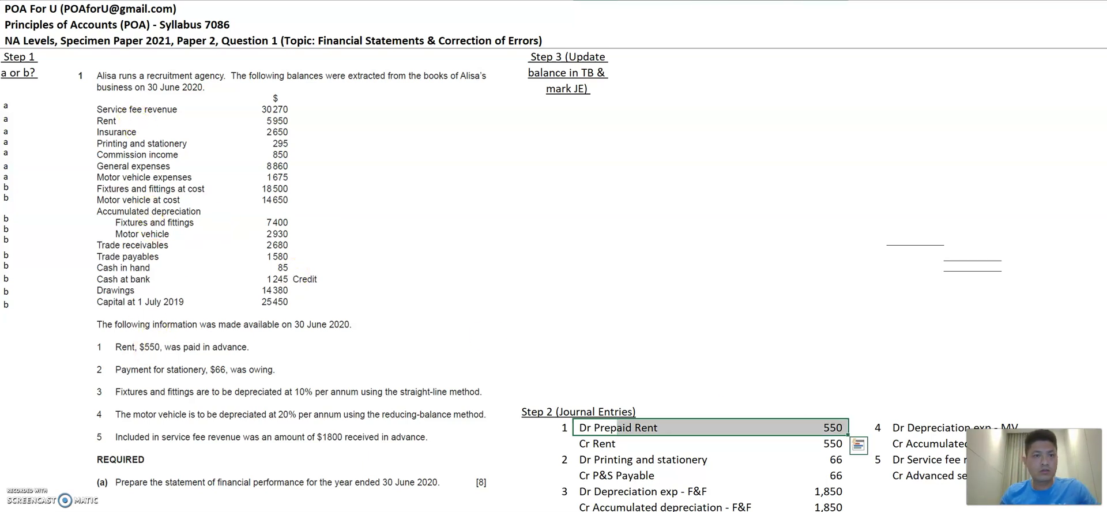
key("F4")
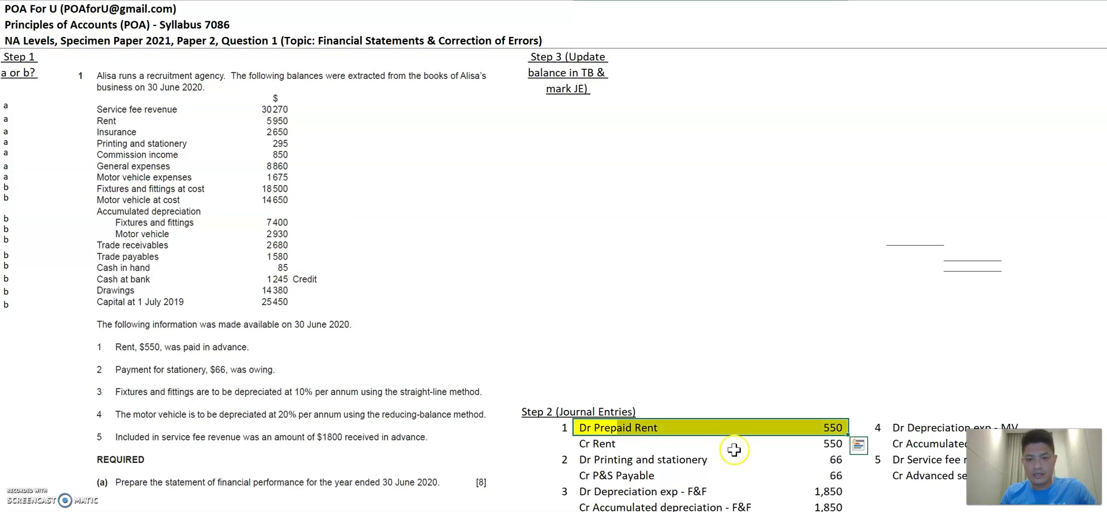
scroll(428, 451, "down", 1)
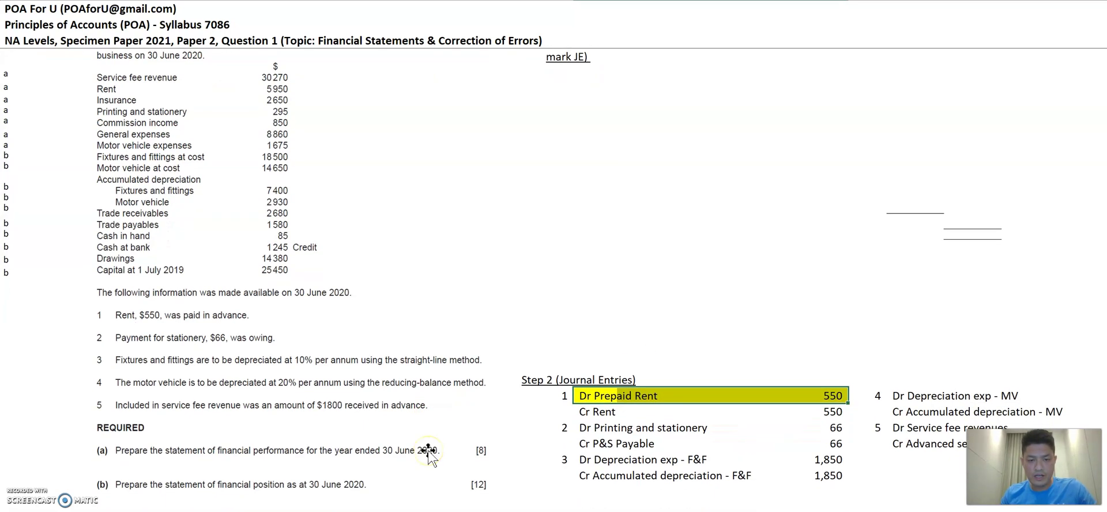
left_click(782, 394)
type("b")
key("Return")
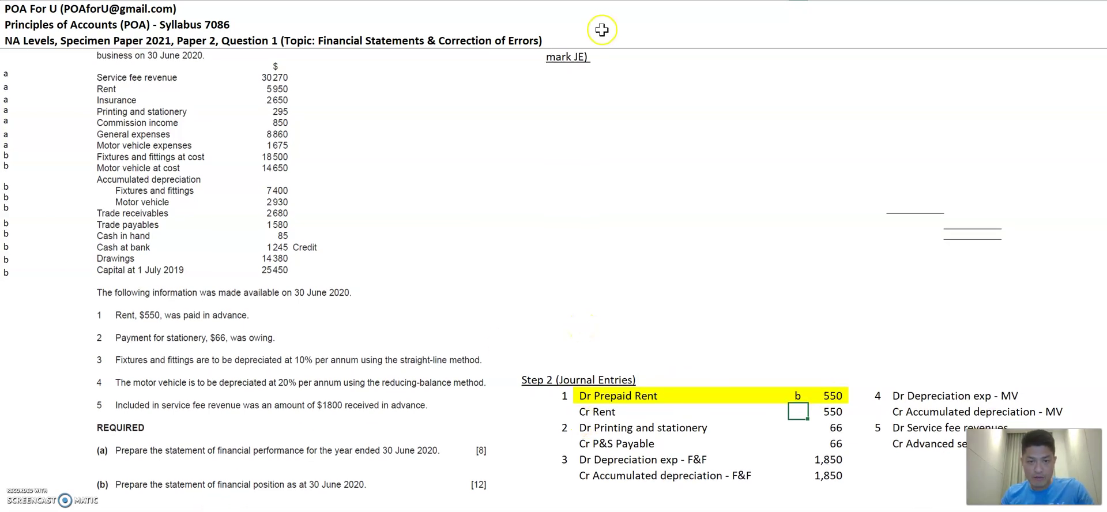
- Under Step 3, show the rent working '=5950-550 as text and its calculated result 5,400 beside it
left_click(566, 83)
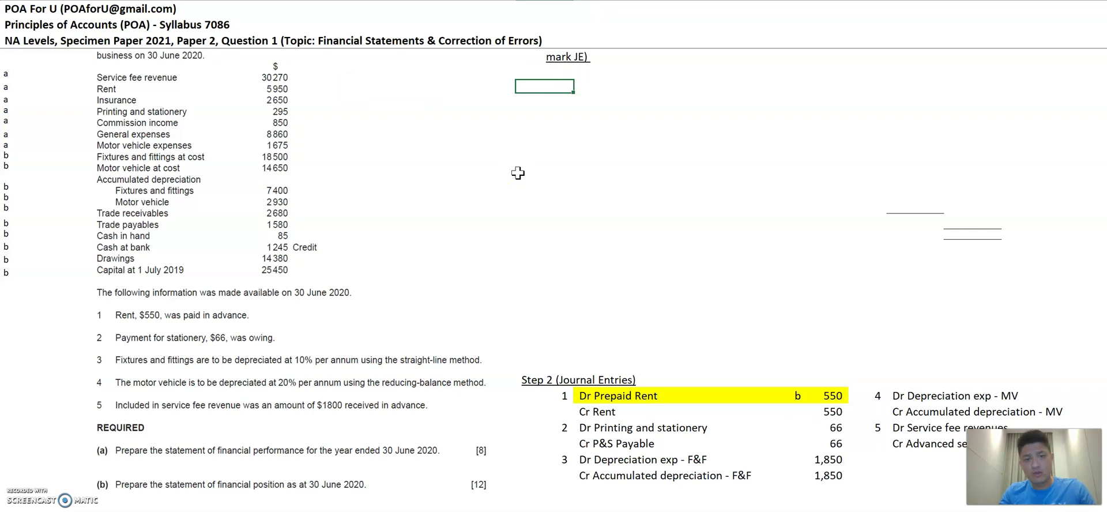
type("=5950-550")
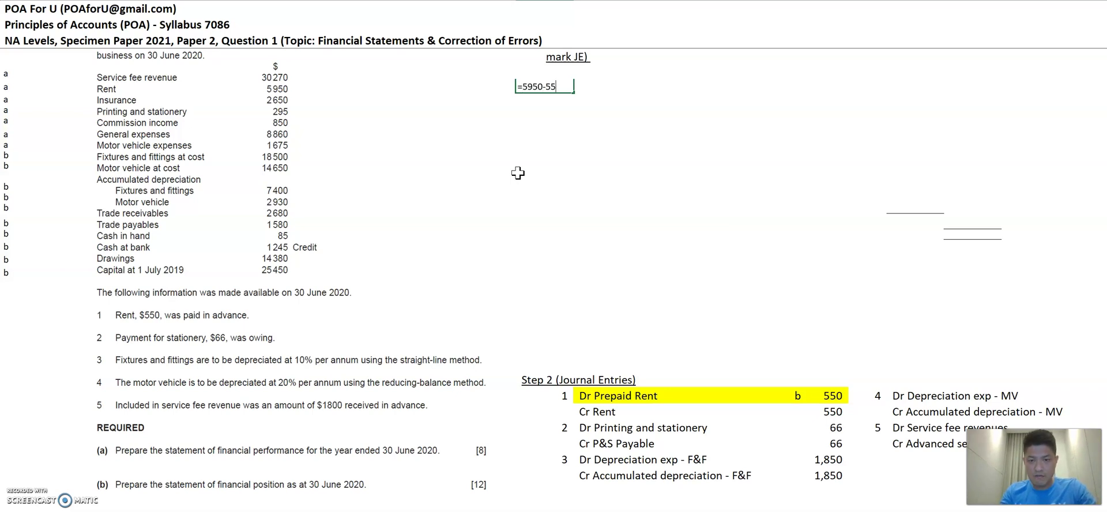
type("'")
key("shift+End")
key("ctrl+c")
key("Tab")
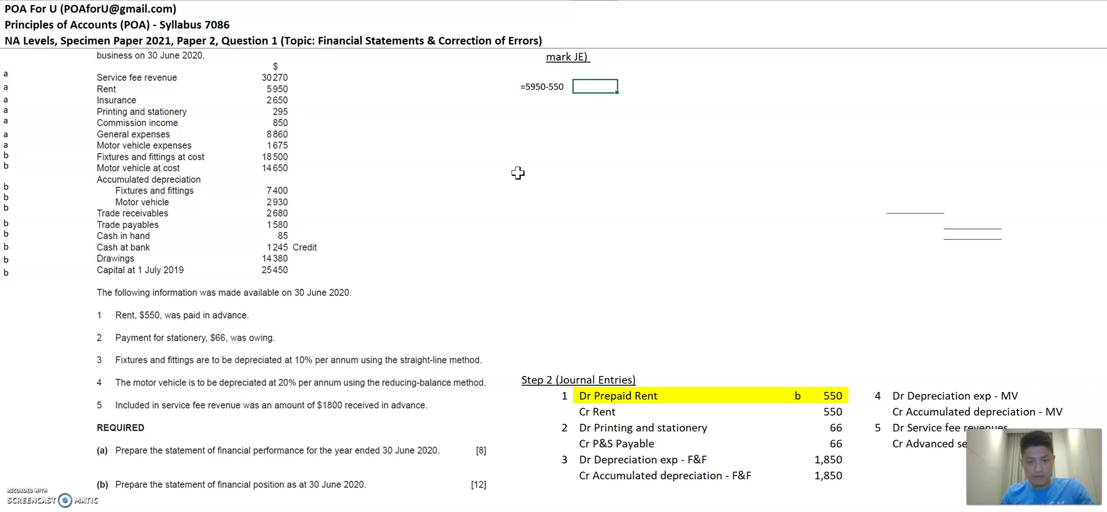
key("ctrl+v")
key("Delete")
key("Return")
key("Up")
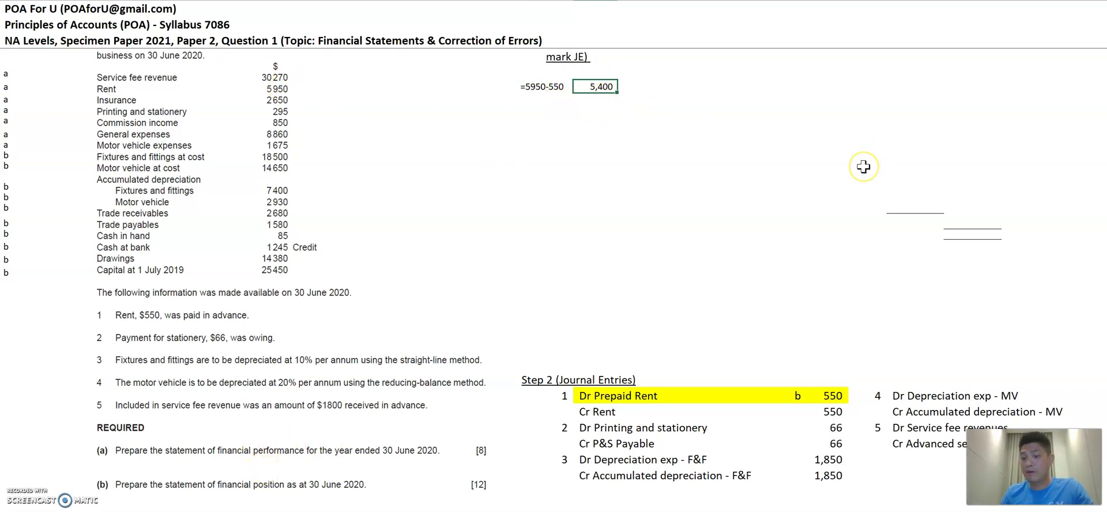
- Below the rent working, show the printing and stationery working =295+66 and its result 361
left_click(596, 428)
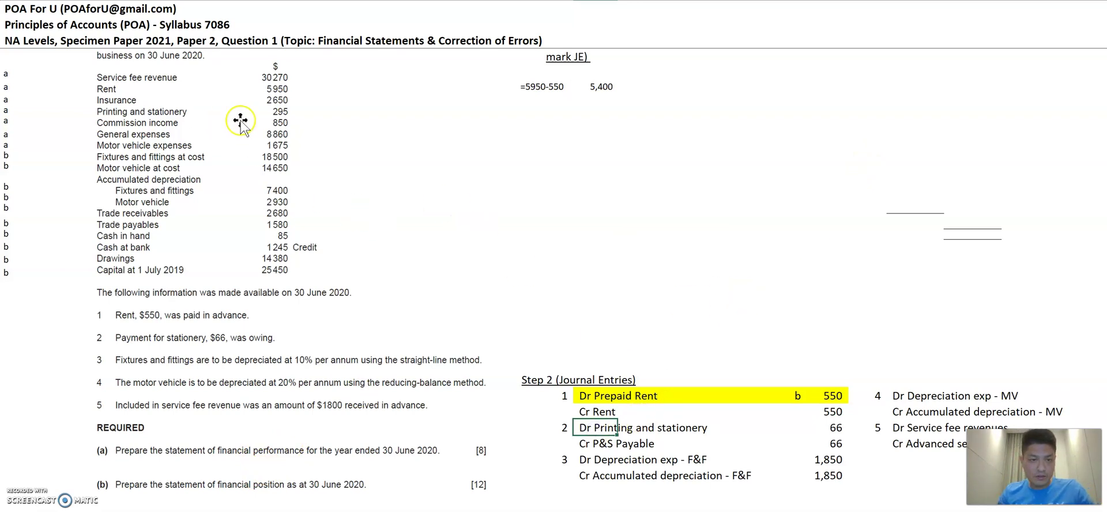
left_click(549, 111)
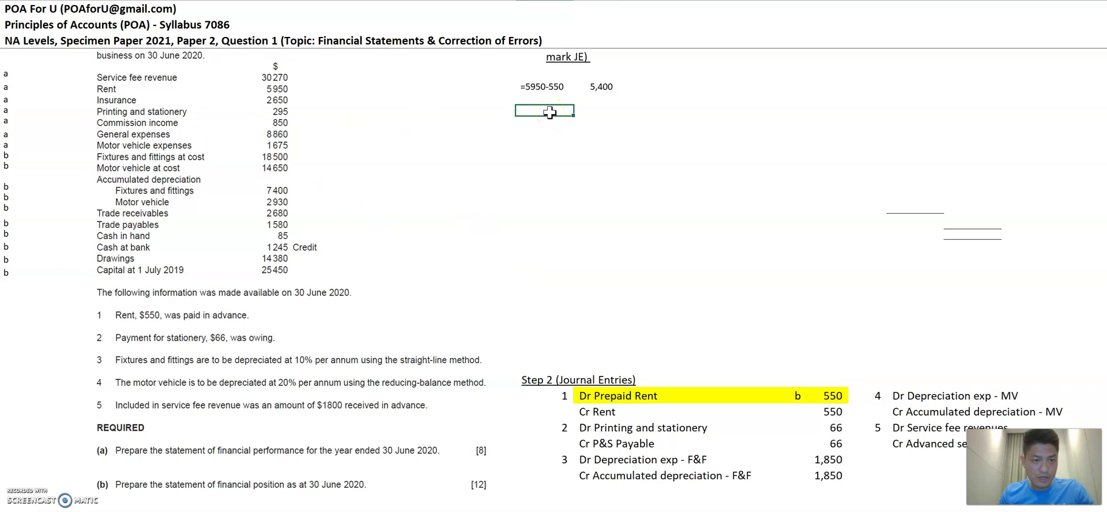
type("=295+6")
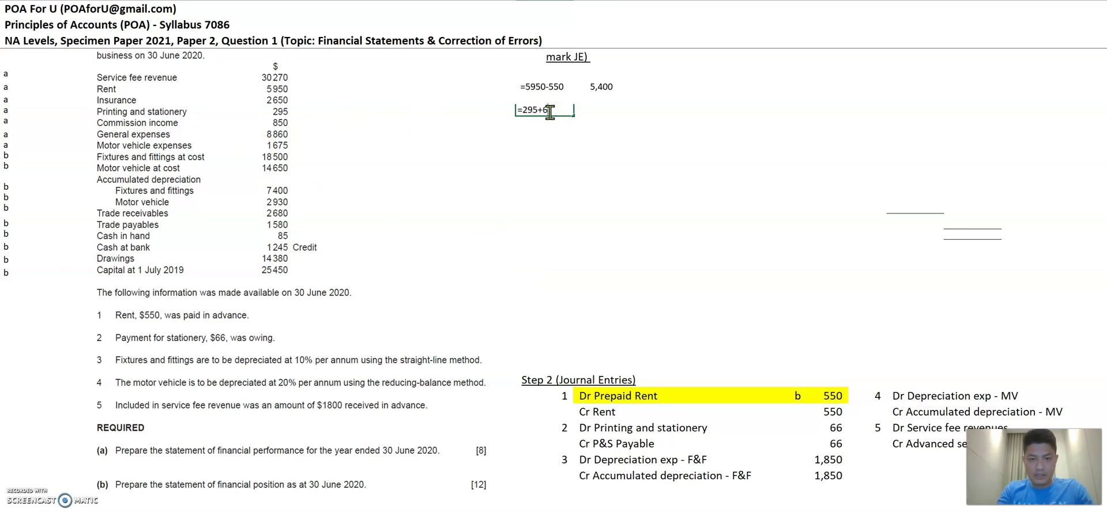
type("'")
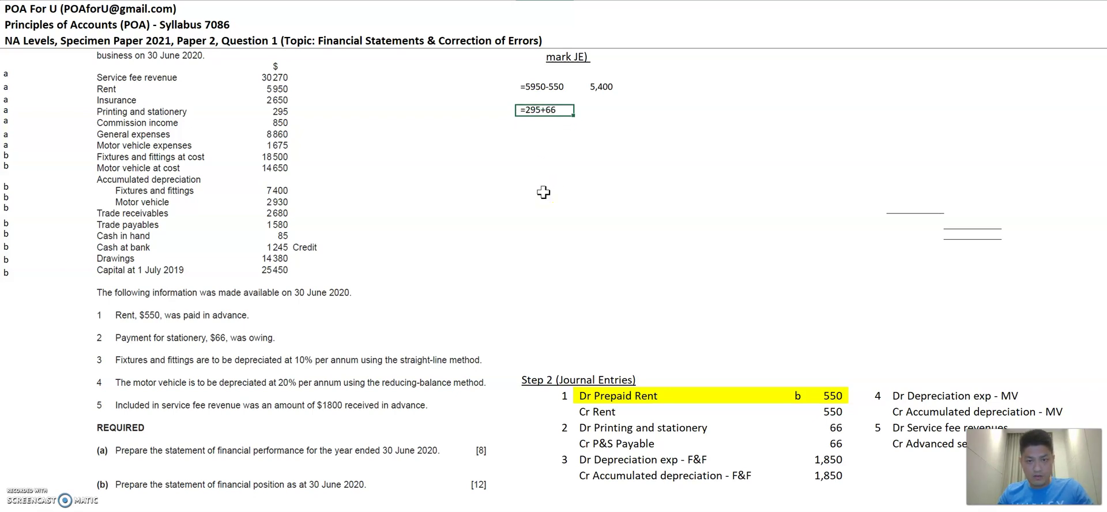
key("Tab")
type("=295+66")
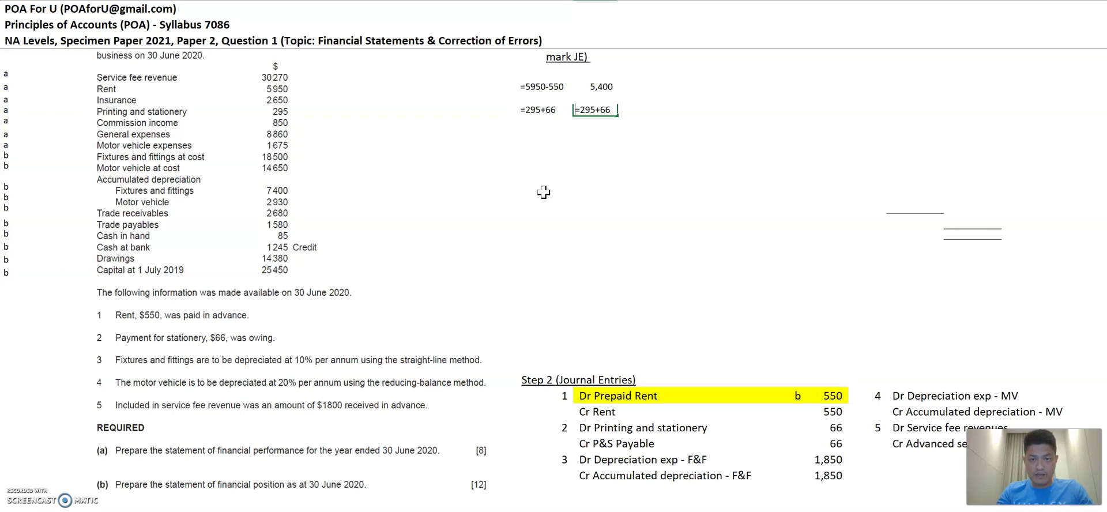
key("Return")
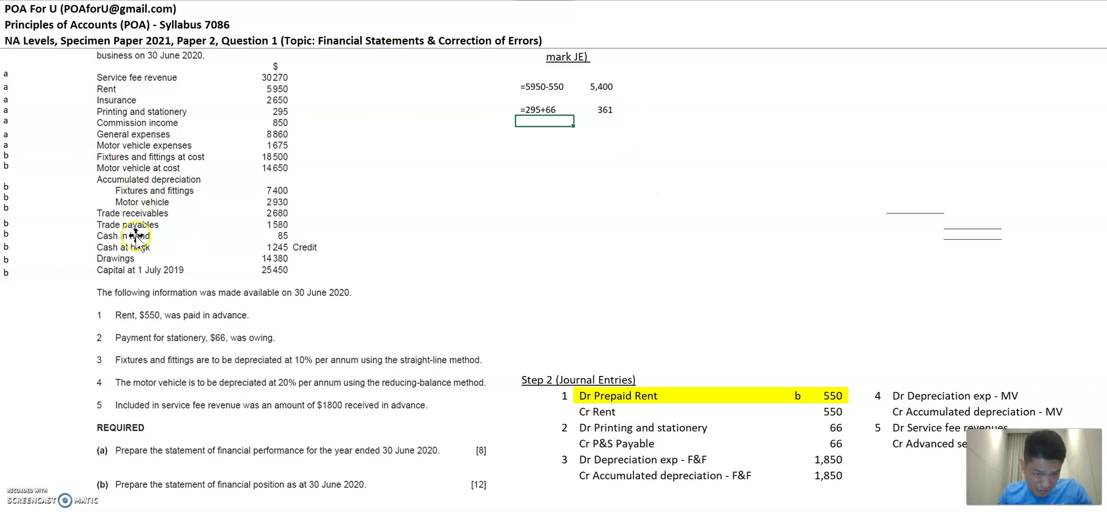
- Highlight the Cr P&S Payable line yellow and tag it b beside 66
left_click(595, 443)
key("ctrl+shift+Right")
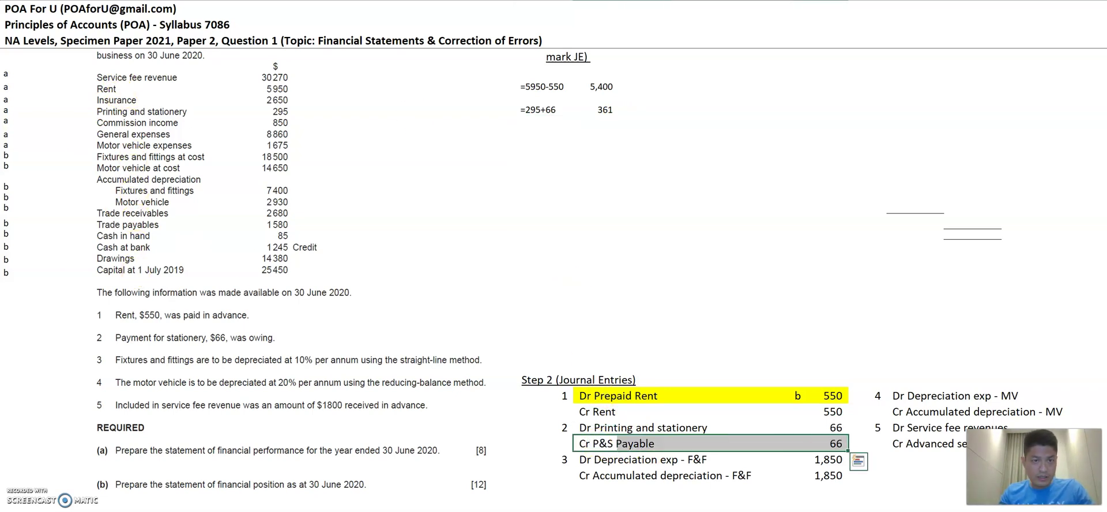
key("F4")
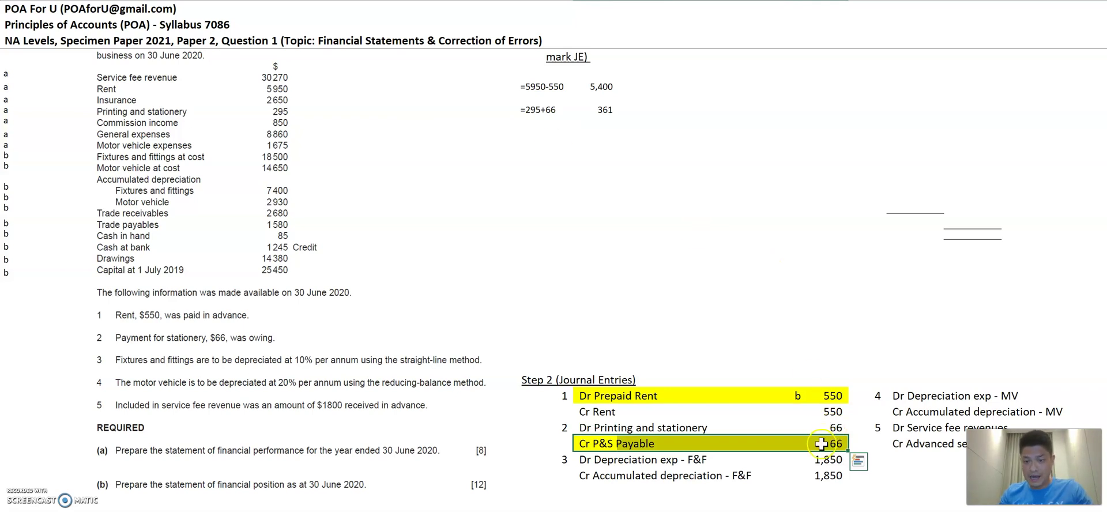
left_click(797, 443)
type("b")
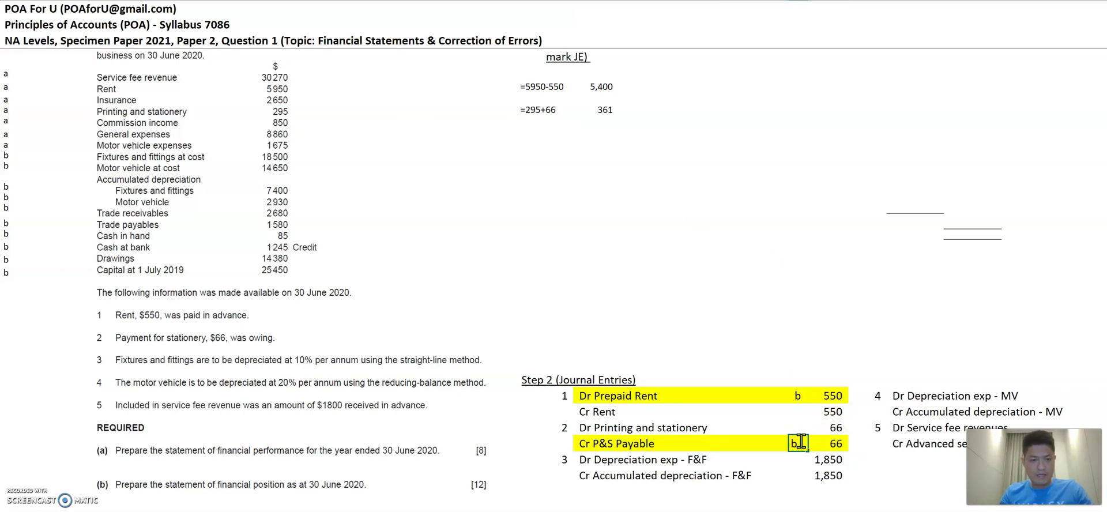
key("Return")
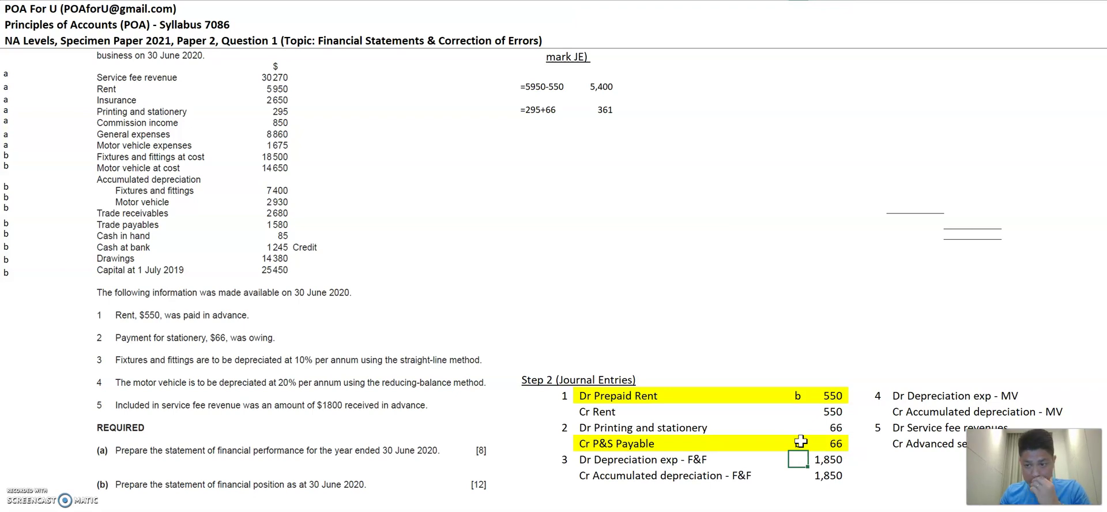
- Highlight the Dr Depreciation exp - F&F line yellow and tag it a beside 1,850
left_click(589, 460)
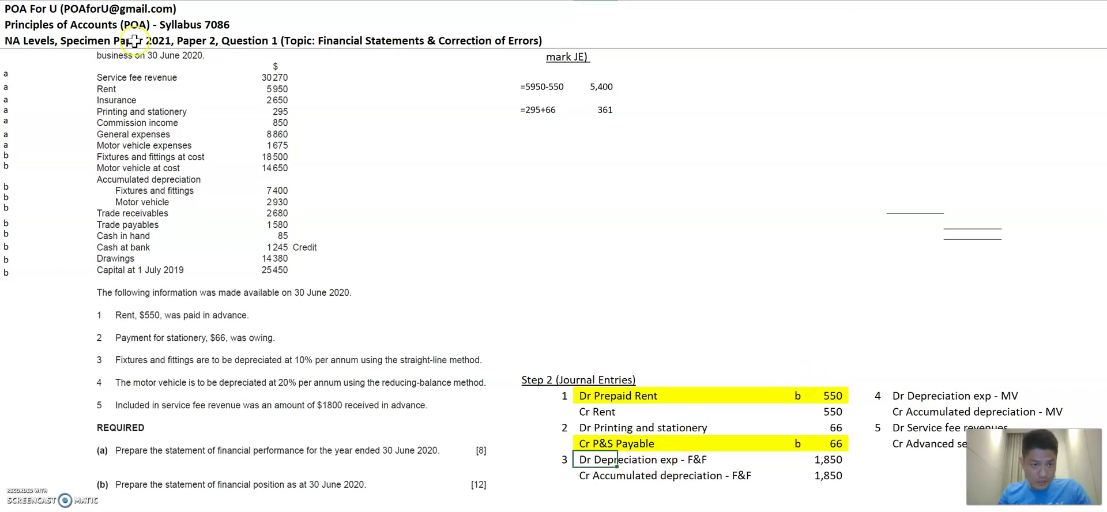
key("shift+Right")
key("shift+Right")
key("shift+Right")
key("shift+Right")
key("shift+Right")
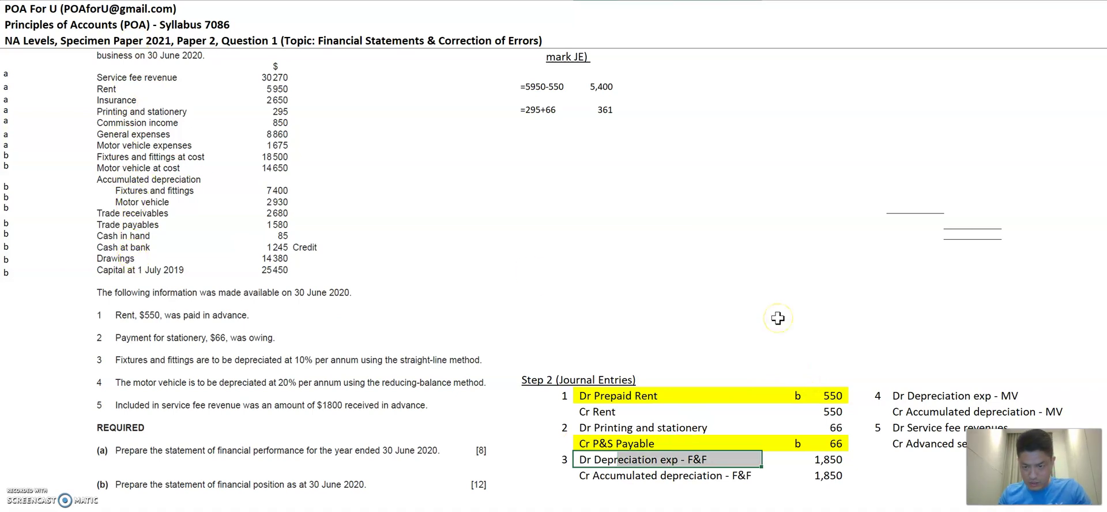
key("F4")
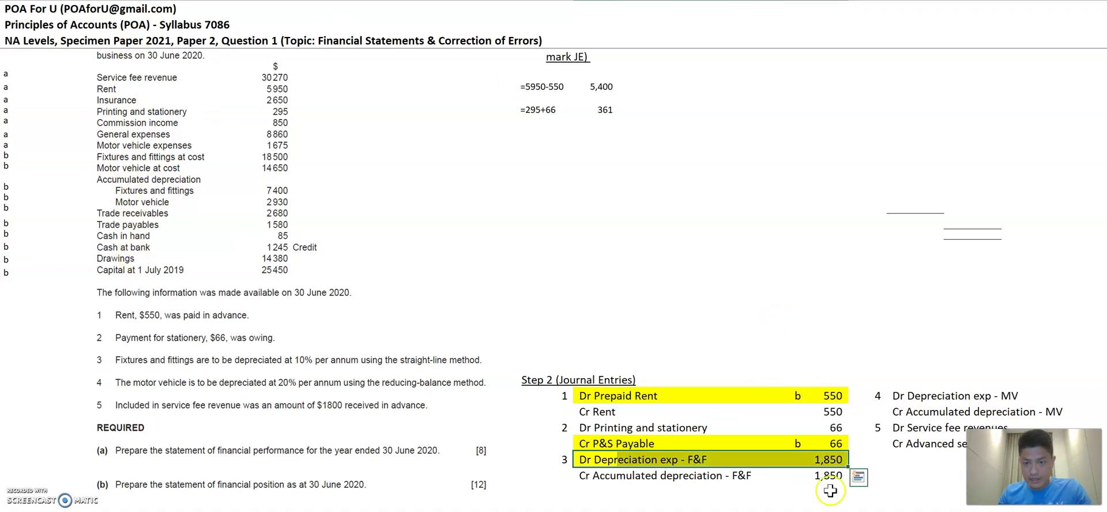
left_click(798, 459)
type("a")
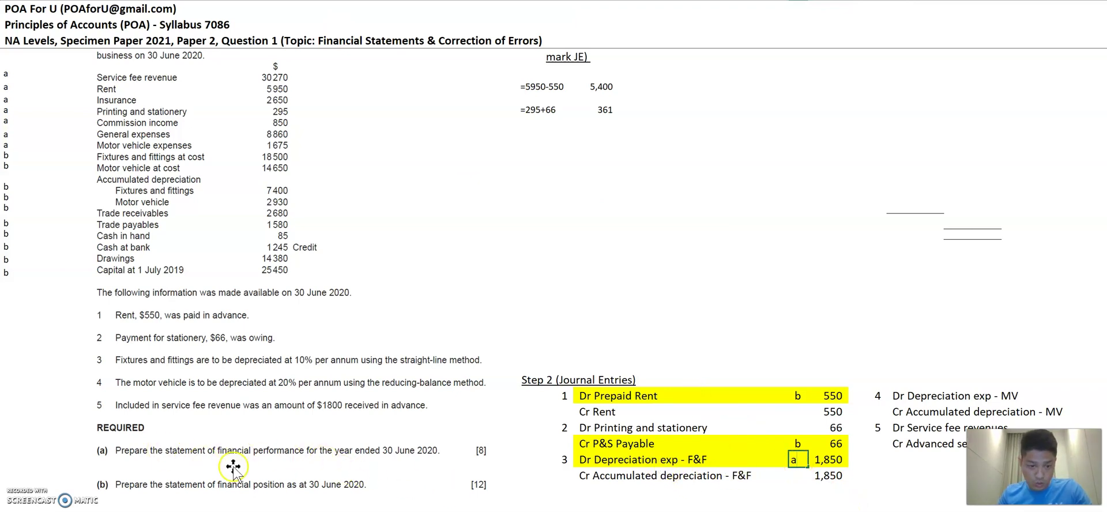
- Show the fixtures and fittings accumulated depreciation working =7400+1850 as text and its result 9,250
key("Return")
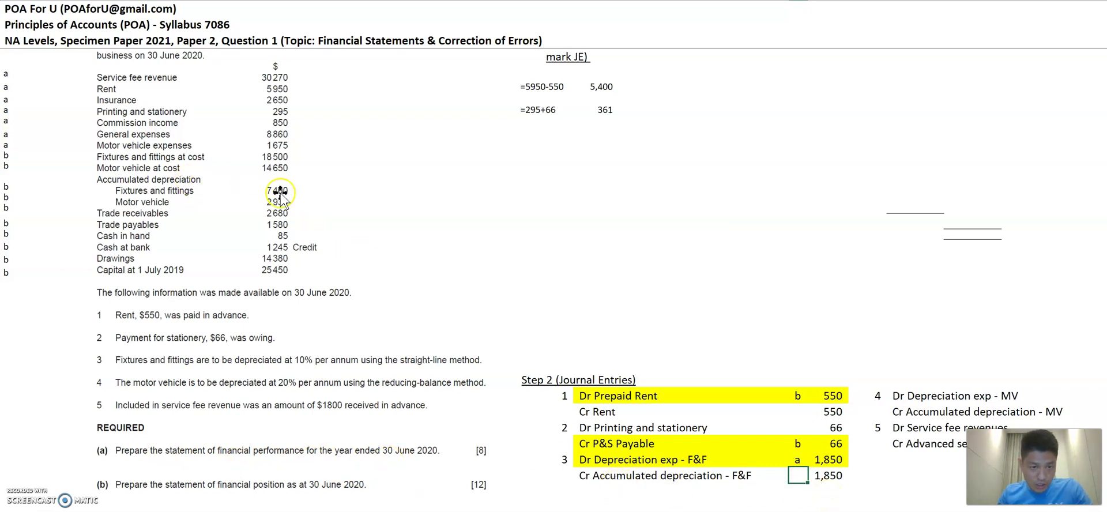
left_click(533, 188)
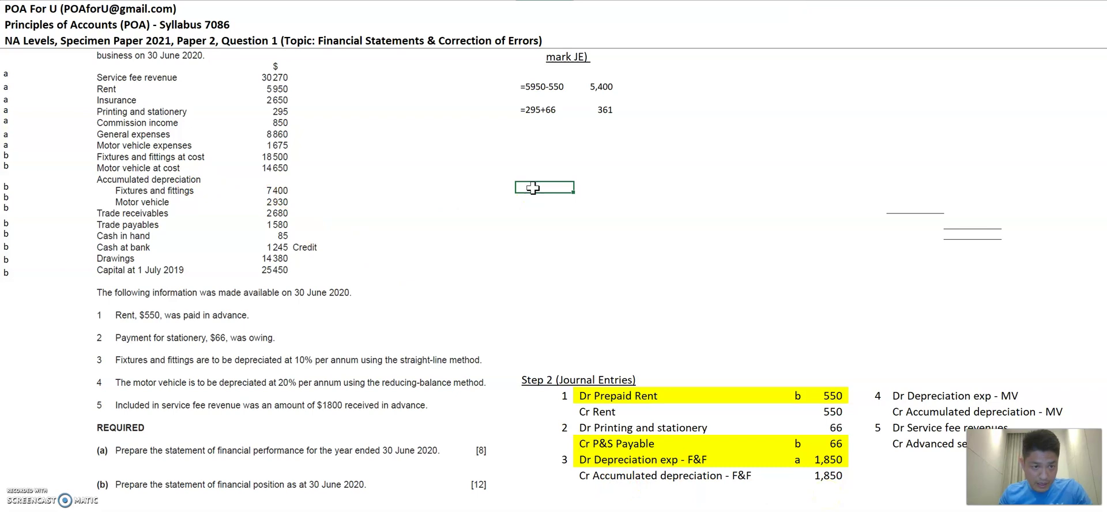
type("='7400+1850")
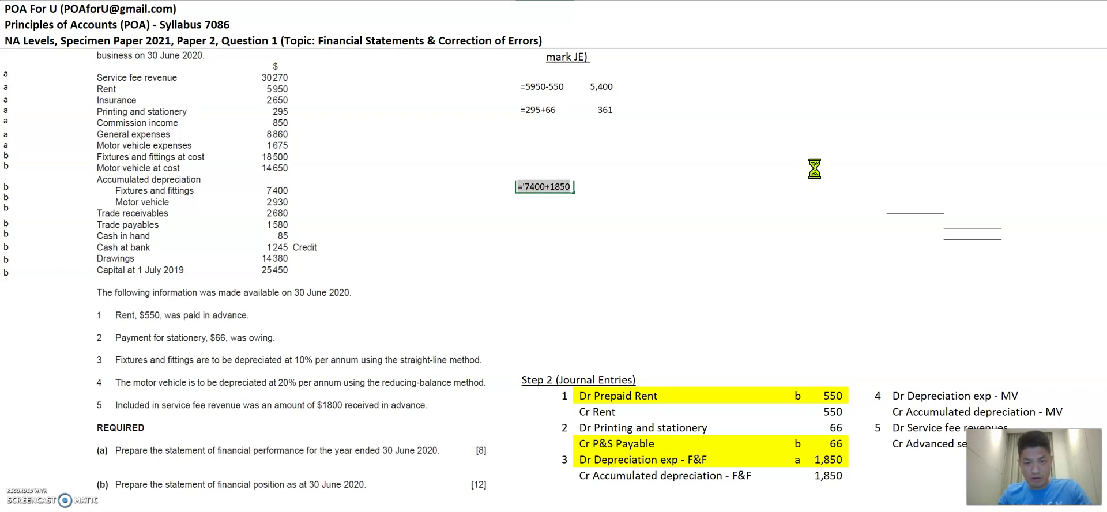
key("Return")
key("Return")
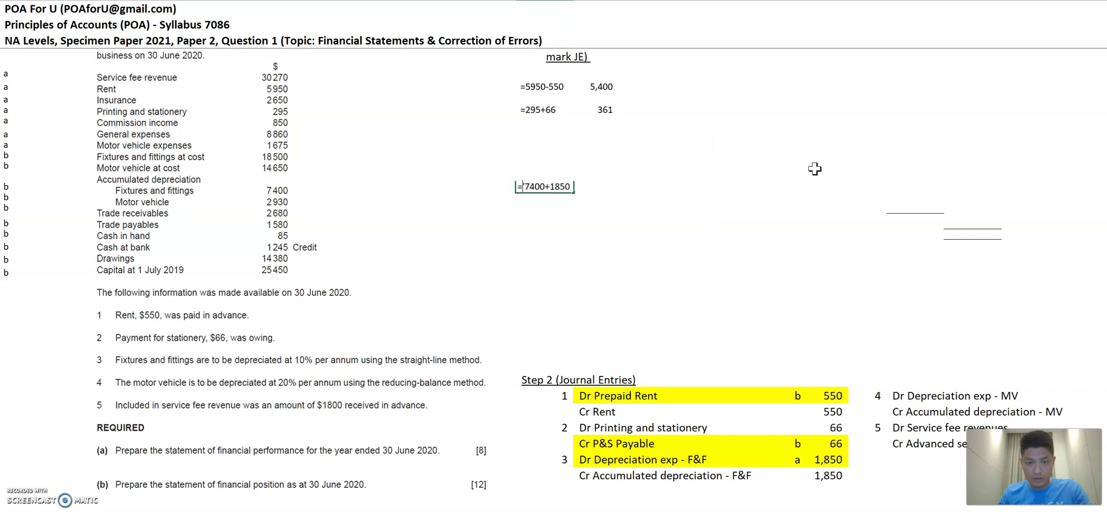
key("BackSpace")
key("Home")
type("'")
key("Tab")
type("='7400+1850")
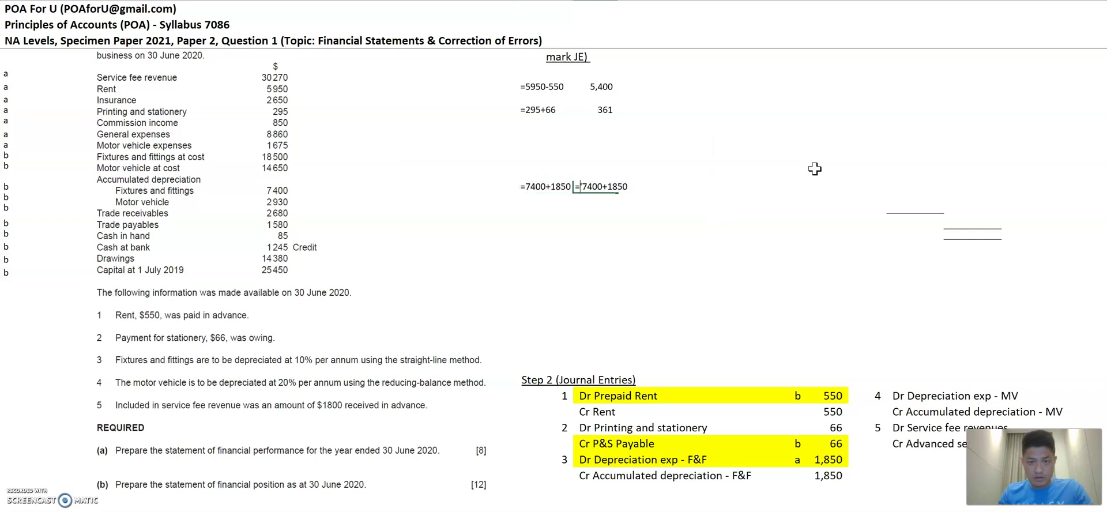
key("Delete")
key("Return")
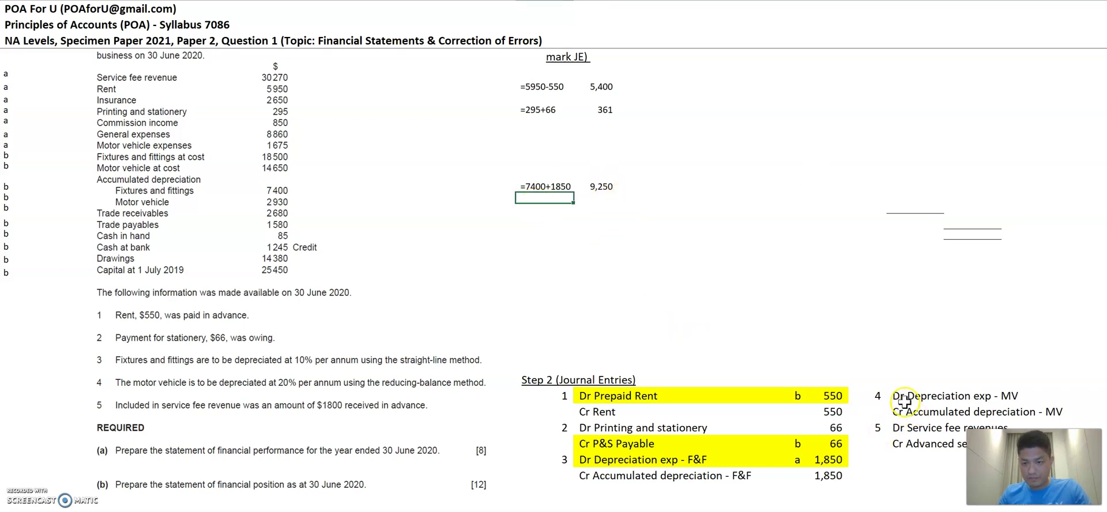
- Highlight the Dr Depreciation exp - MV entry yellow and tag it a
left_click_drag(901, 395, 1073, 395)
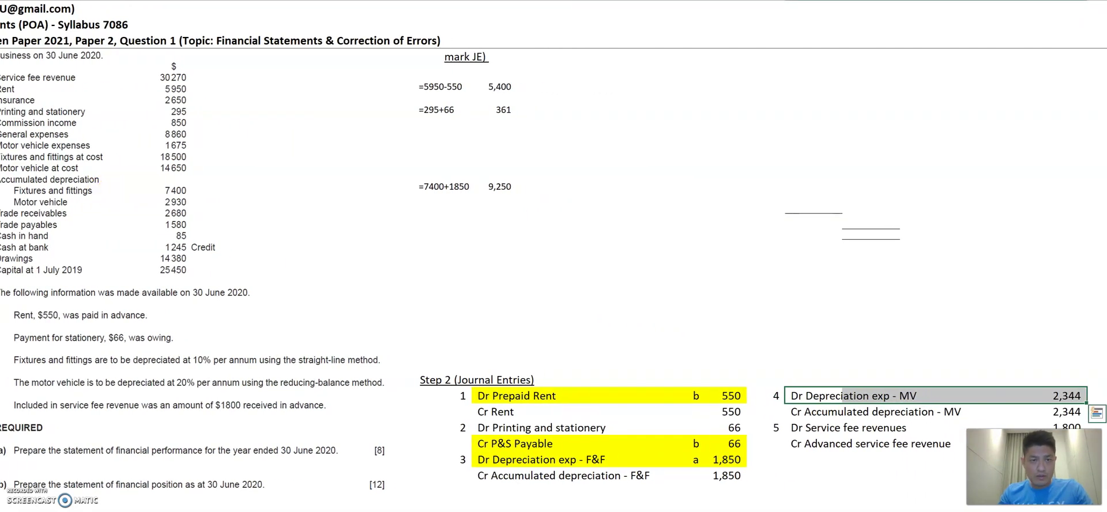
key("F4")
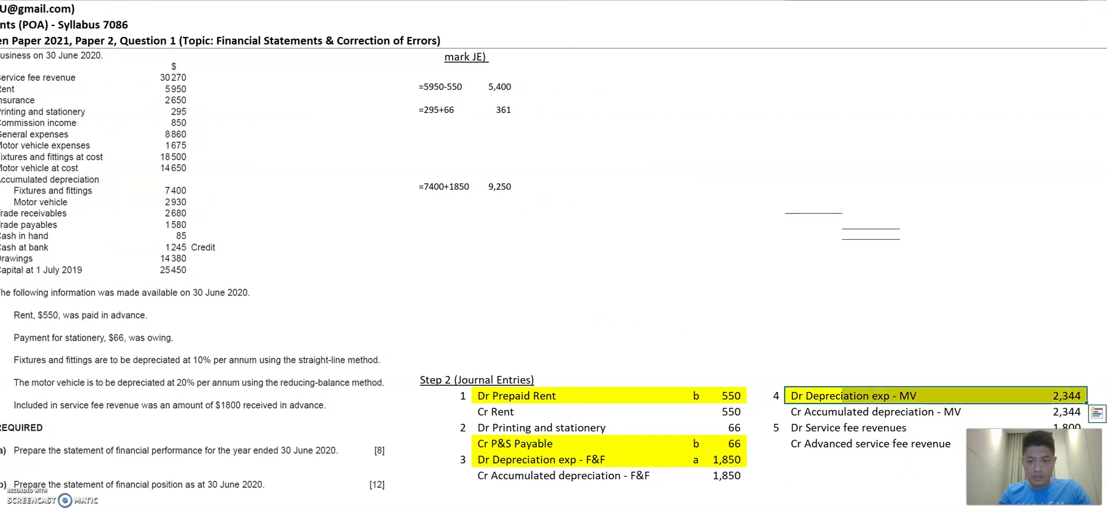
left_click(1033, 395)
right_click(1032, 395)
key("Escape")
type("a")
key("Return")
key("Left")
key("Left")
- Below it, show the motor vehicle working '=2930+2344 and its result 5,274
left_click(436, 199)
double_click(437, 199)
type("'=2")
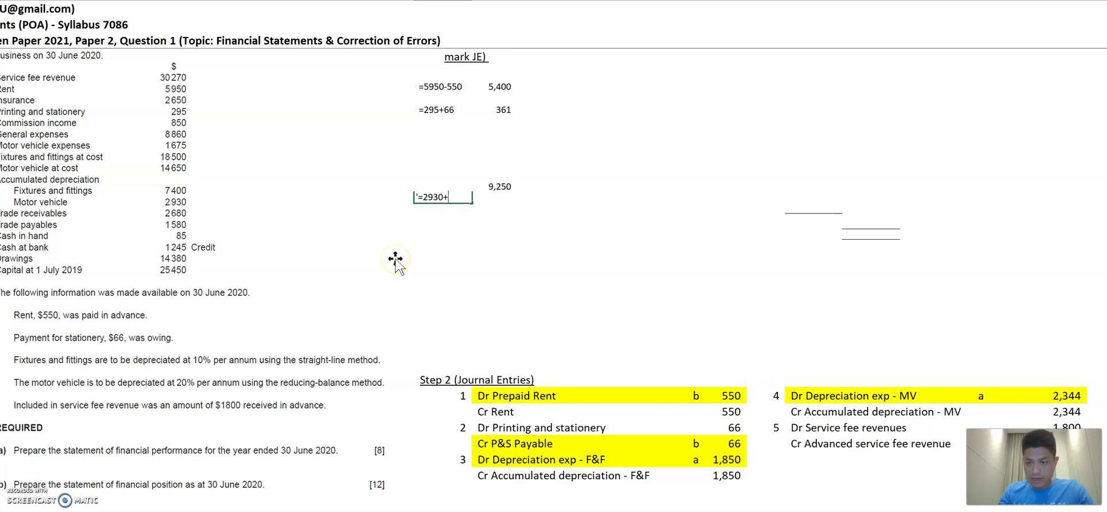
type("930+2344")
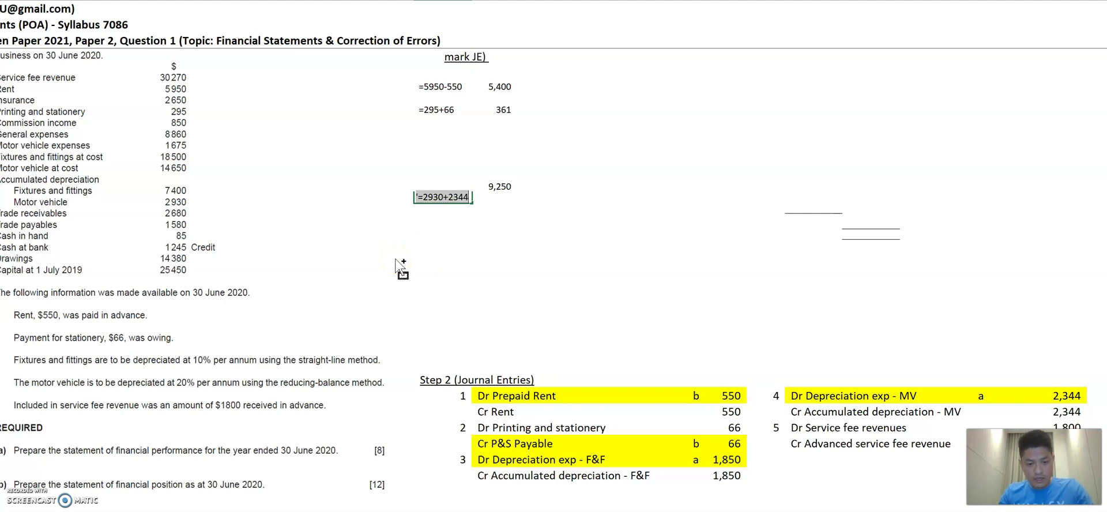
key("Tab")
type("=2930+2344")
key("Return")
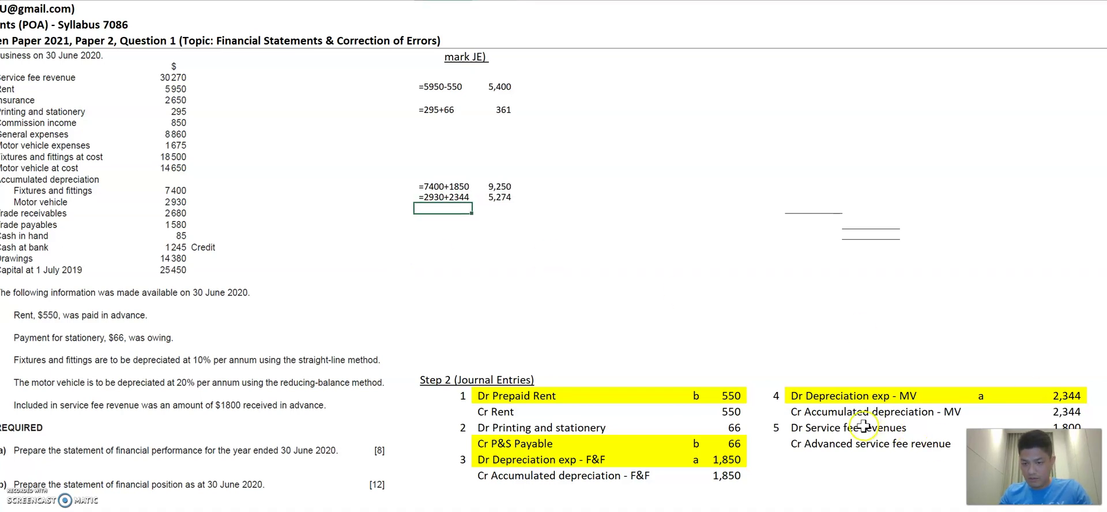
left_click(807, 425)
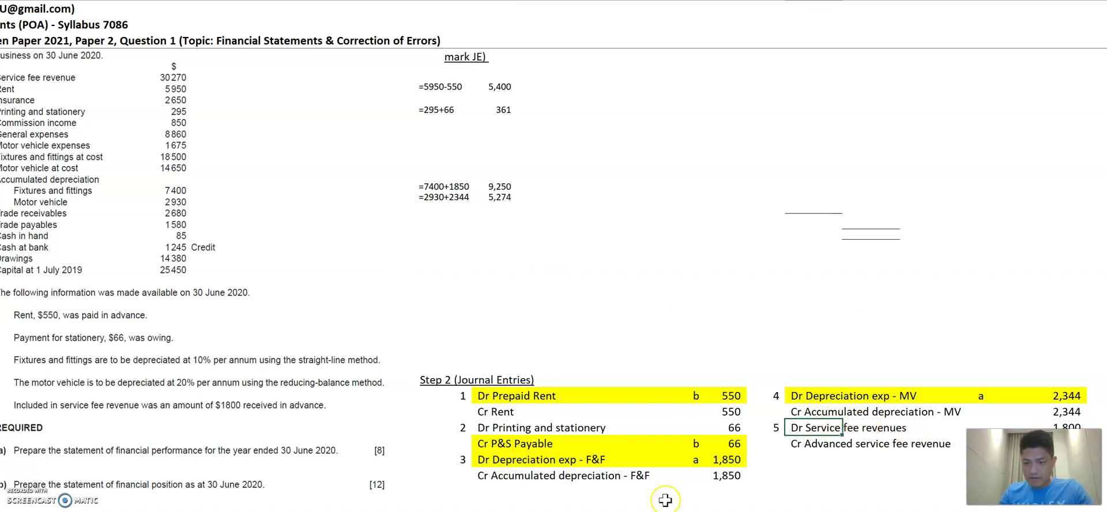
- Beside service fee revenue, show the working '=30270-1800 and its result 28,470
scroll(807, 425, "down", 2)
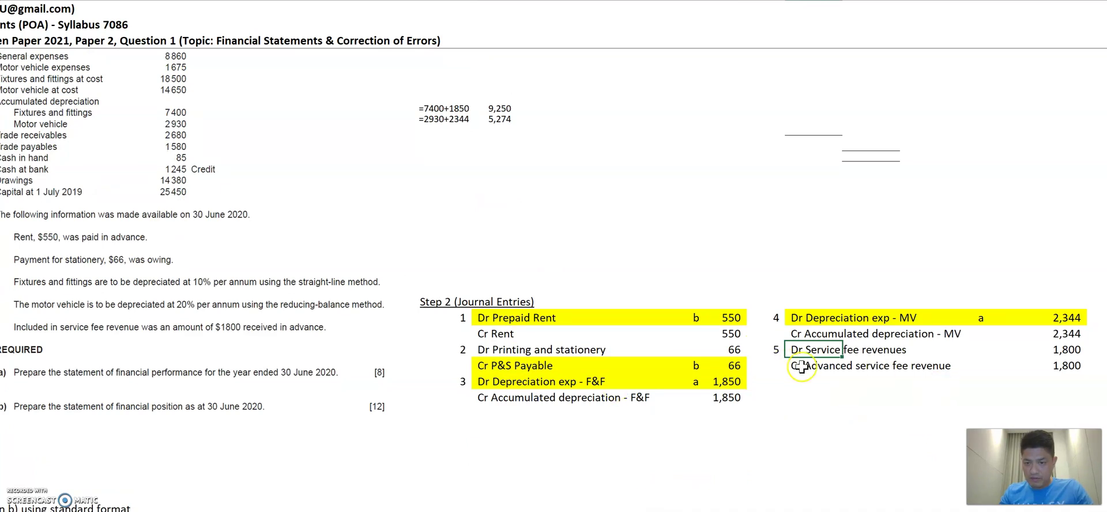
scroll(415, 248, "up", 2)
scroll(415, 248, "left", 2)
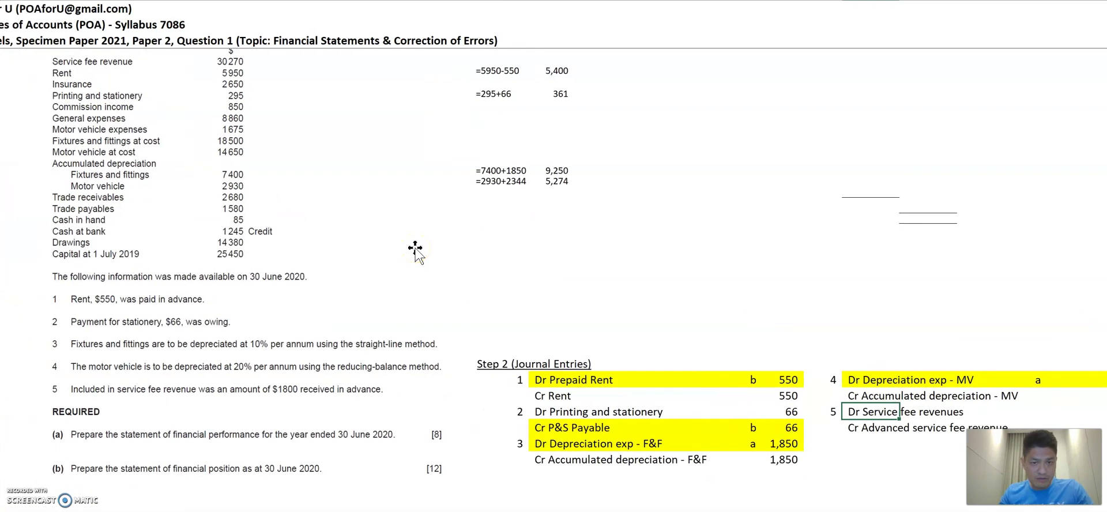
left_click(488, 60)
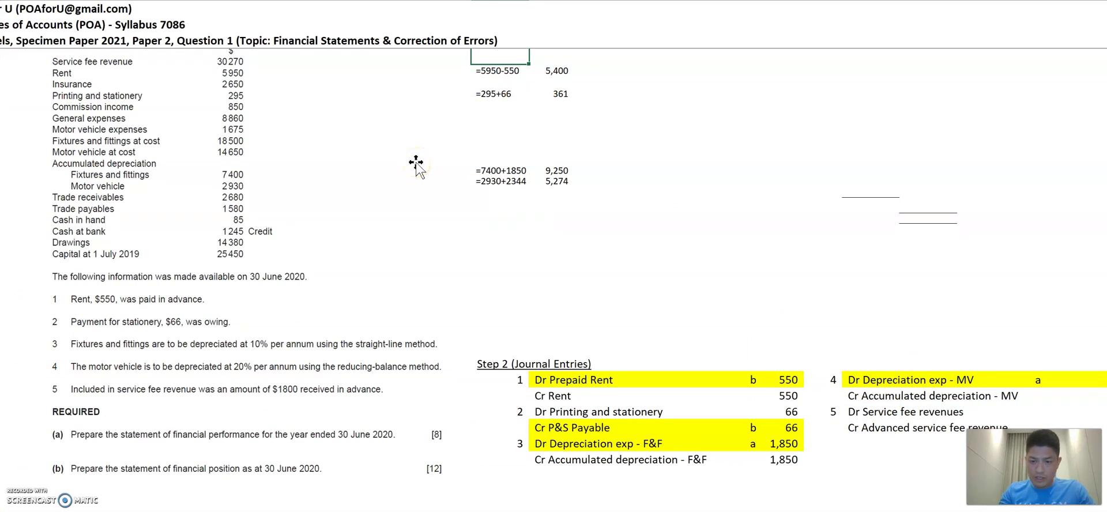
type("'=")
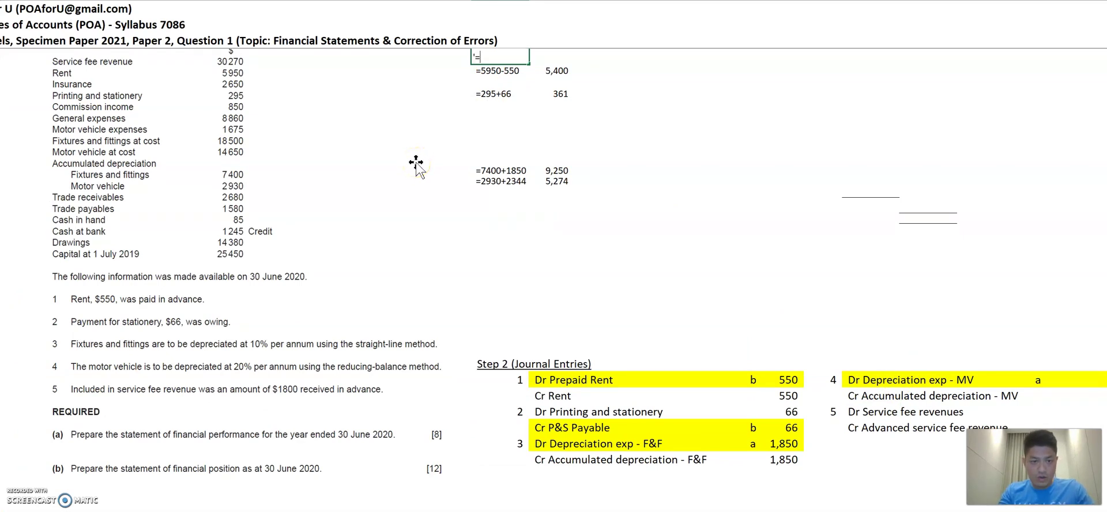
type("30270")
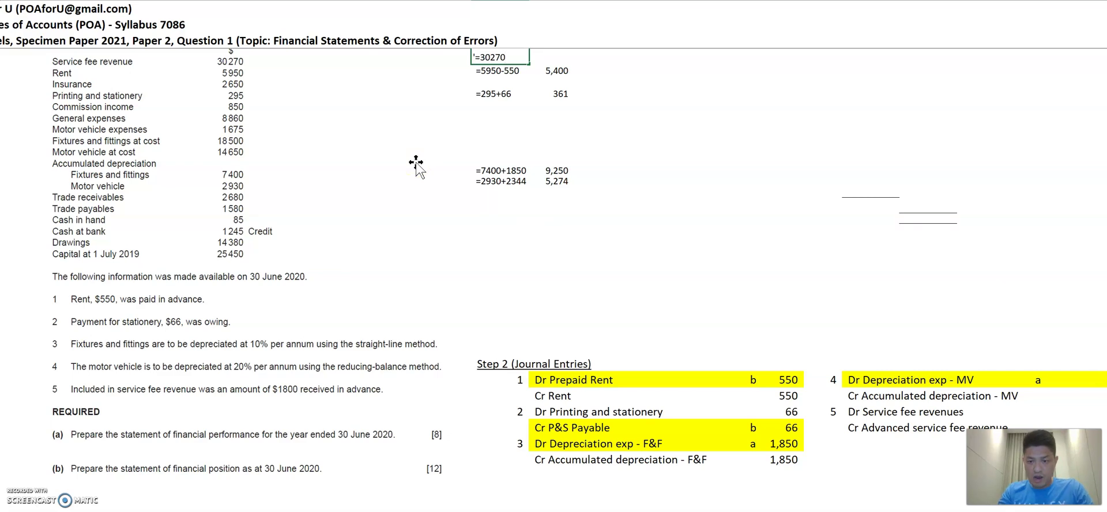
type("-")
scroll(416, 162, "right", 2)
type("1")
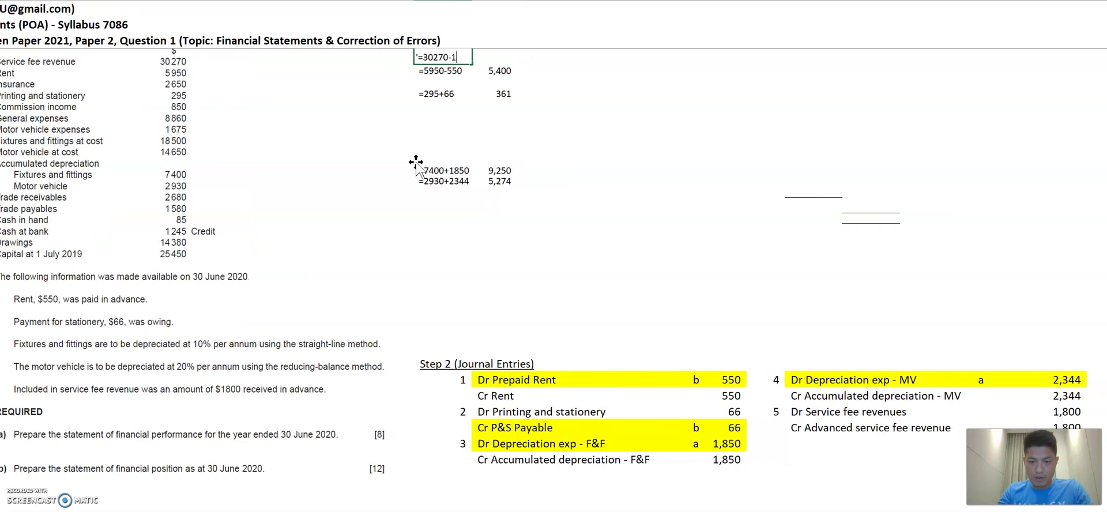
type("800")
key("shift+Home")
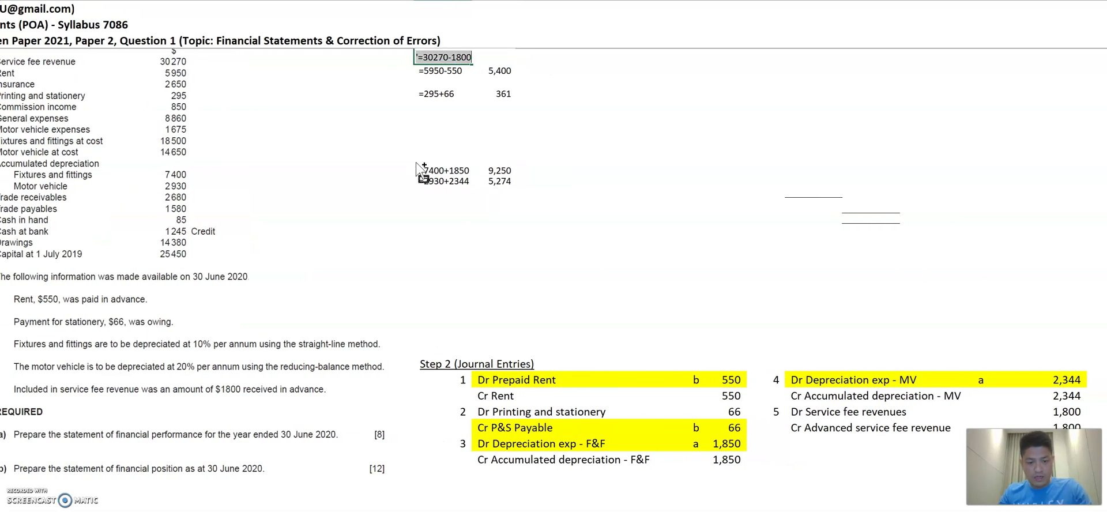
key("ctrl+c")
key("Tab")
key("ctrl+v")
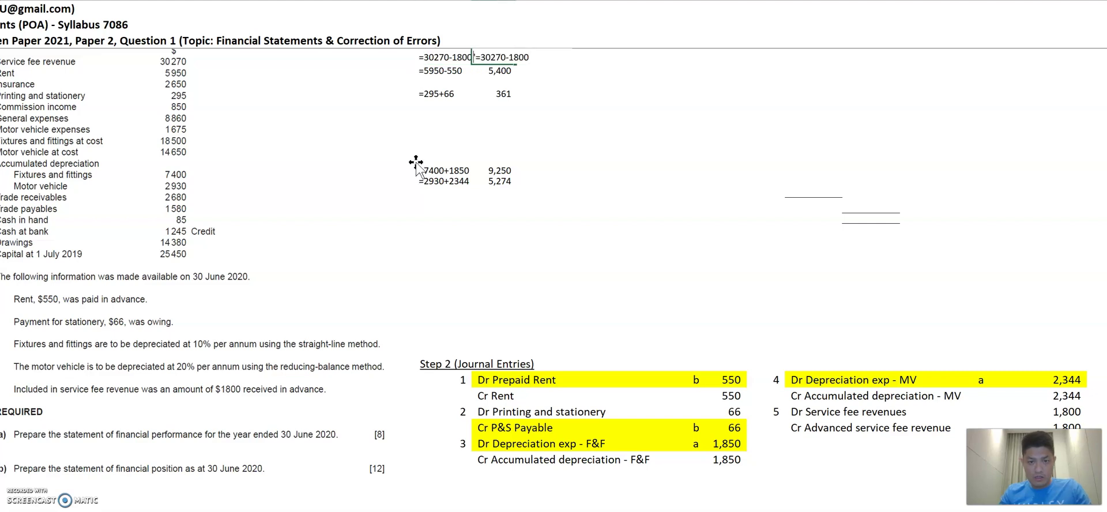
key("Home")
key("Delete")
key("Return")
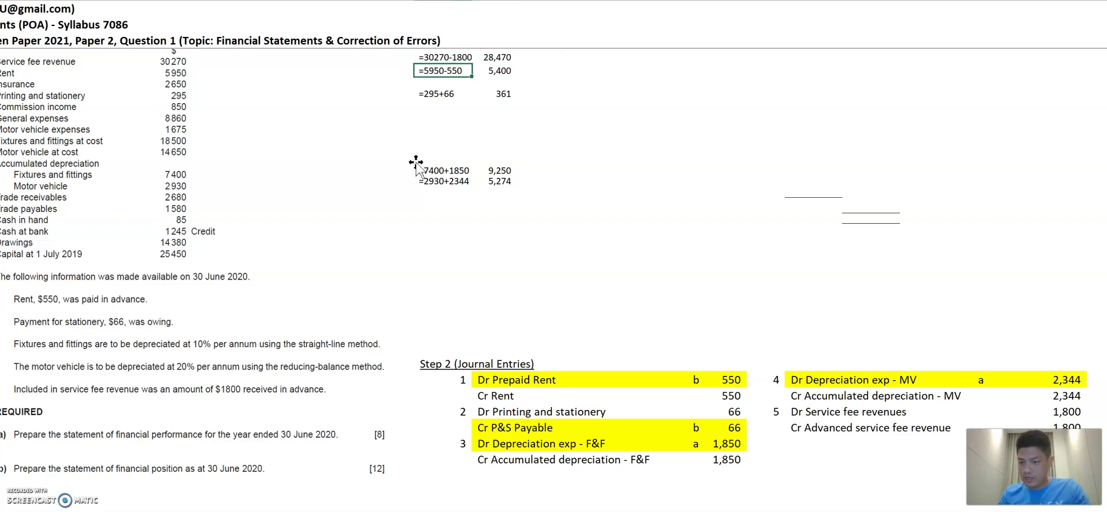
- Highlight the Cr Advanced service fee revenue entry yellow and tag it b
left_click(806, 431)
scroll(806, 431, "down", 1)
key("shift+Right")
key("shift+Right")
key("shift+Right")
key("shift+Right")
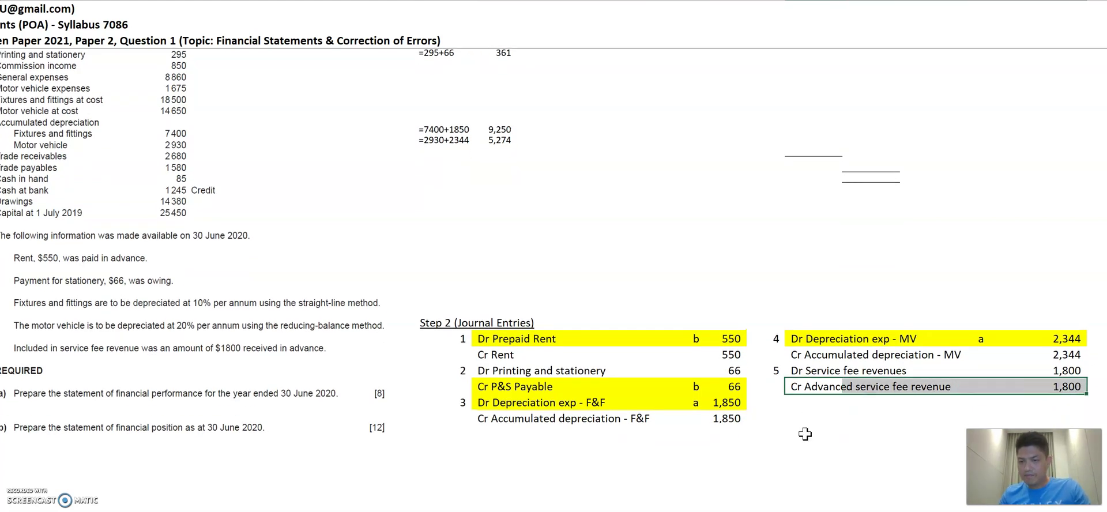
key("F4")
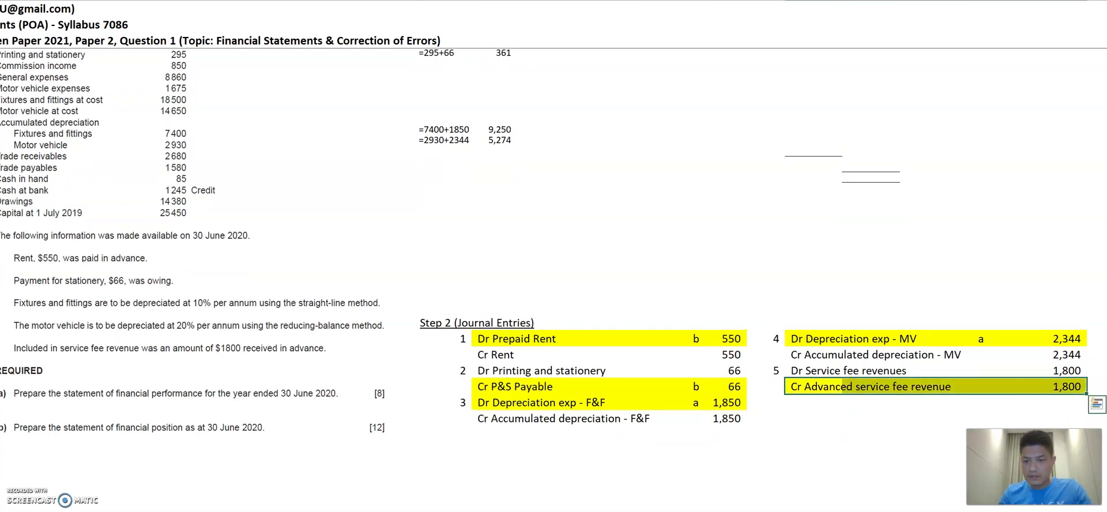
scroll(331, 246, "left", 2)
scroll(204, 190, "up", 3)
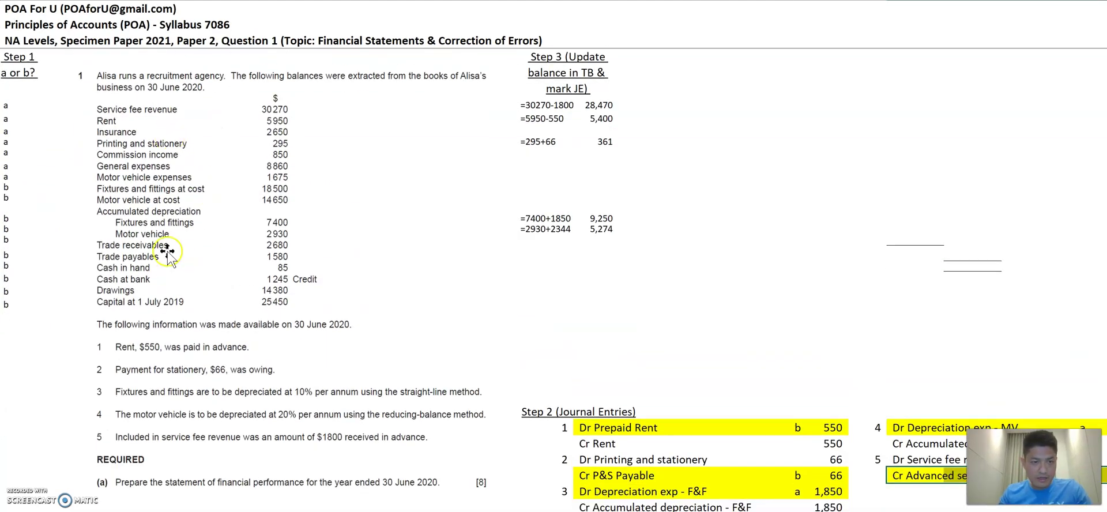
scroll(561, 280, "right", 6)
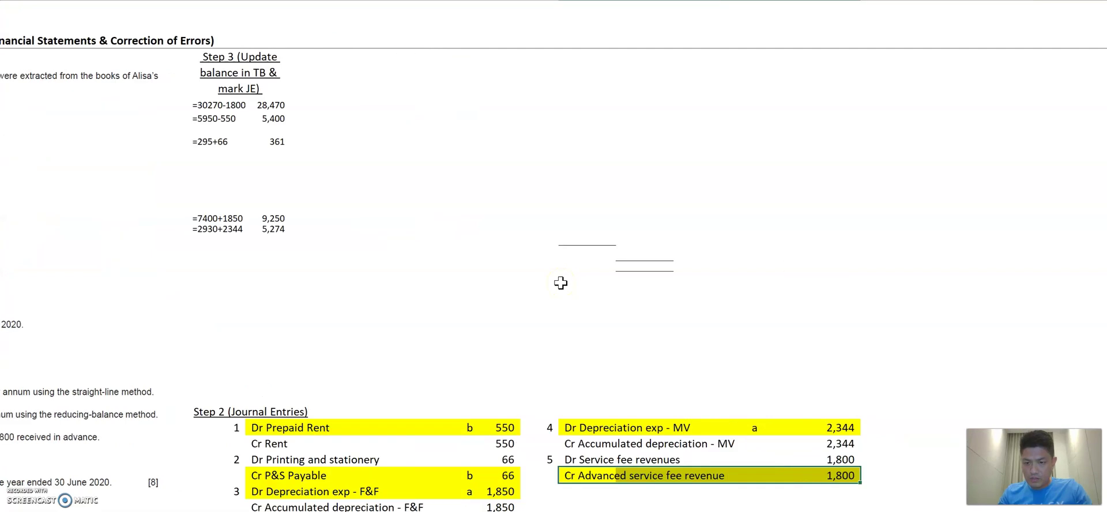
left_click(770, 474)
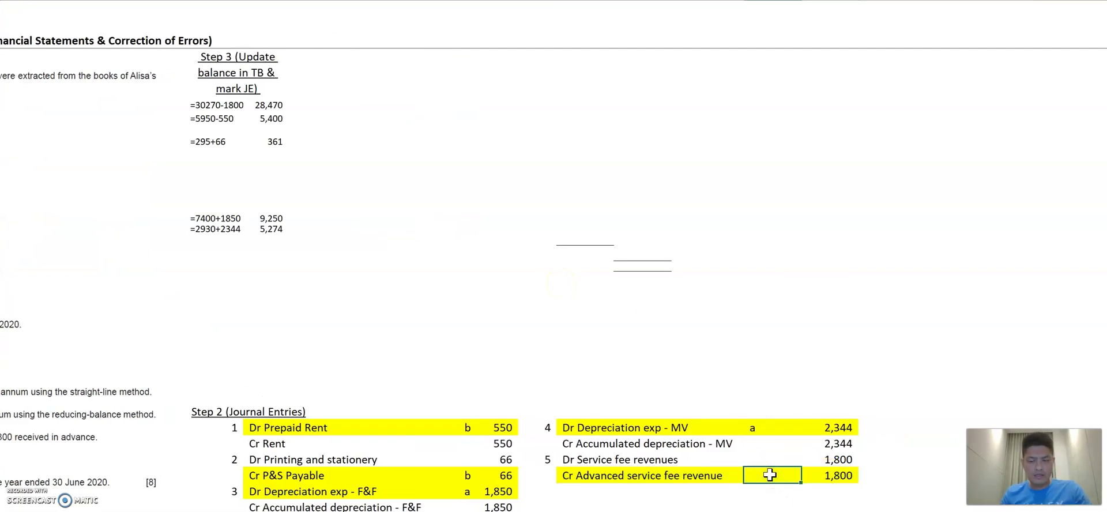
type("b")
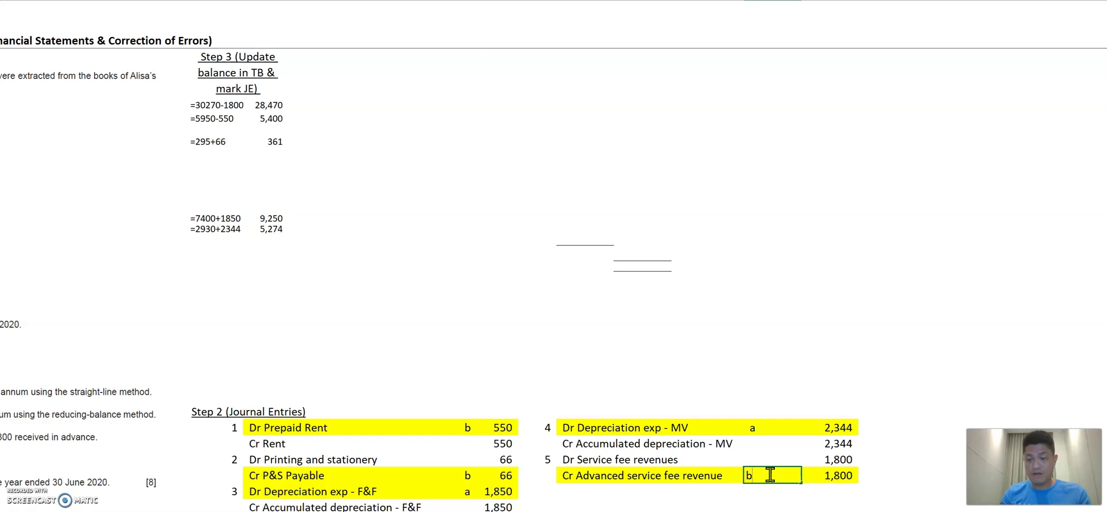
key("Return")
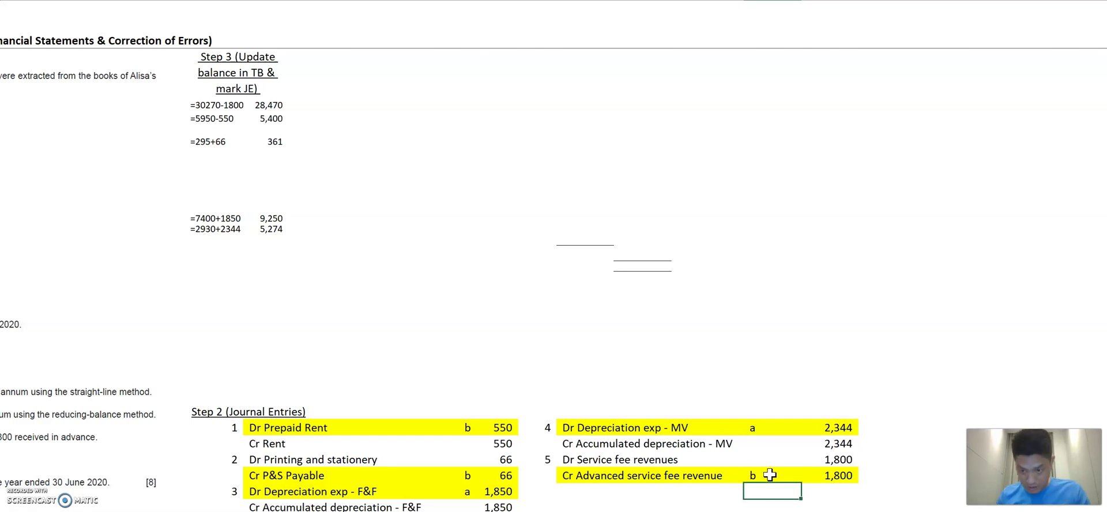
key("Left")
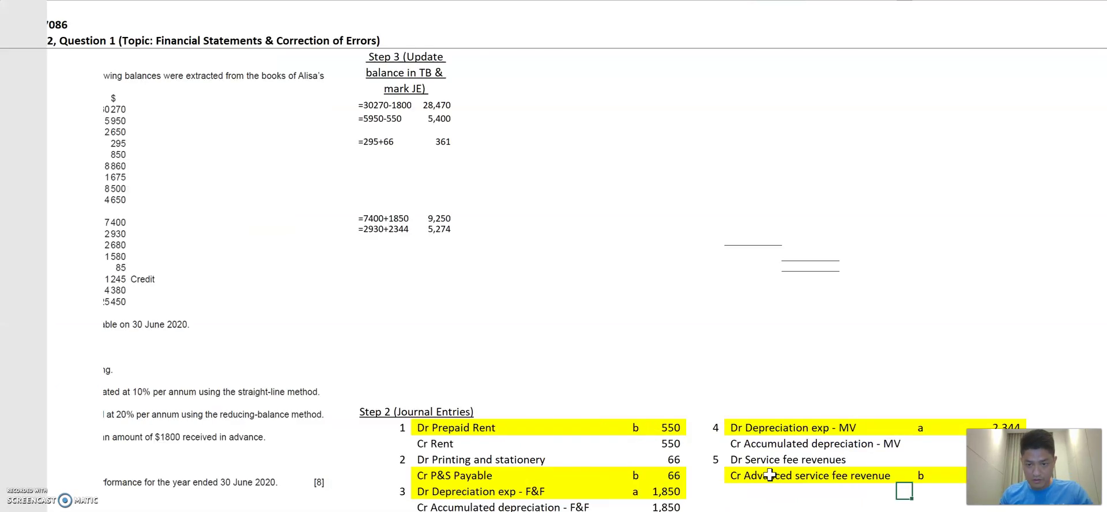
scroll(770, 474, "left", 1)
scroll(422, 359, "left", 5)
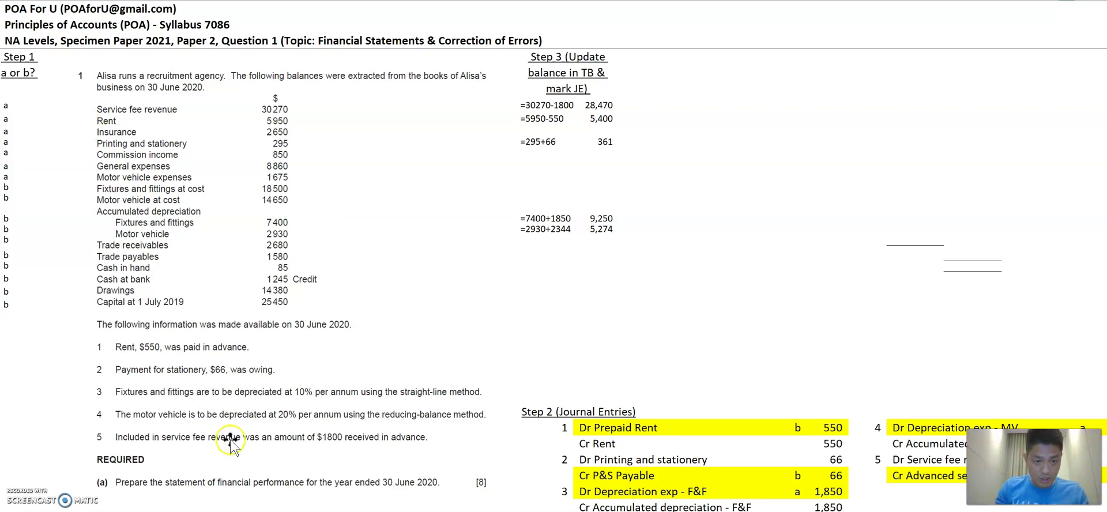
- Add a Service Fee revenue line linked to the 28,470 balance and shade its tag as done
left_click(189, 477)
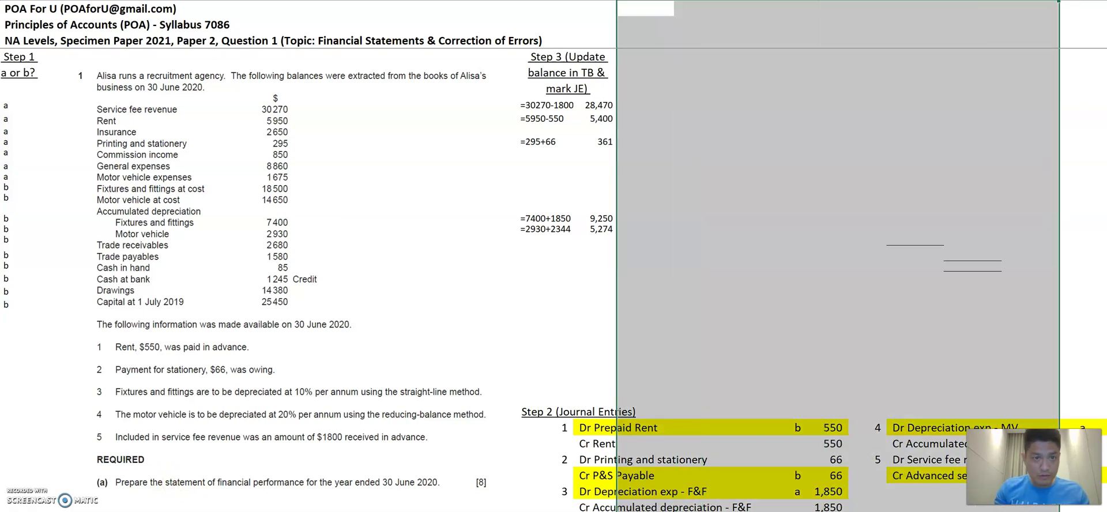
left_click(686, 117)
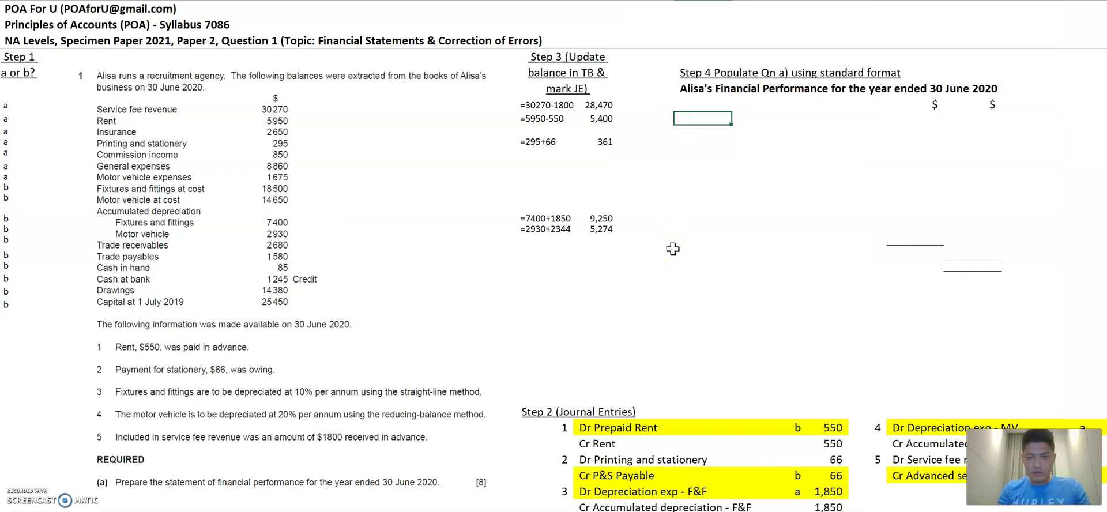
type("Service Fee")
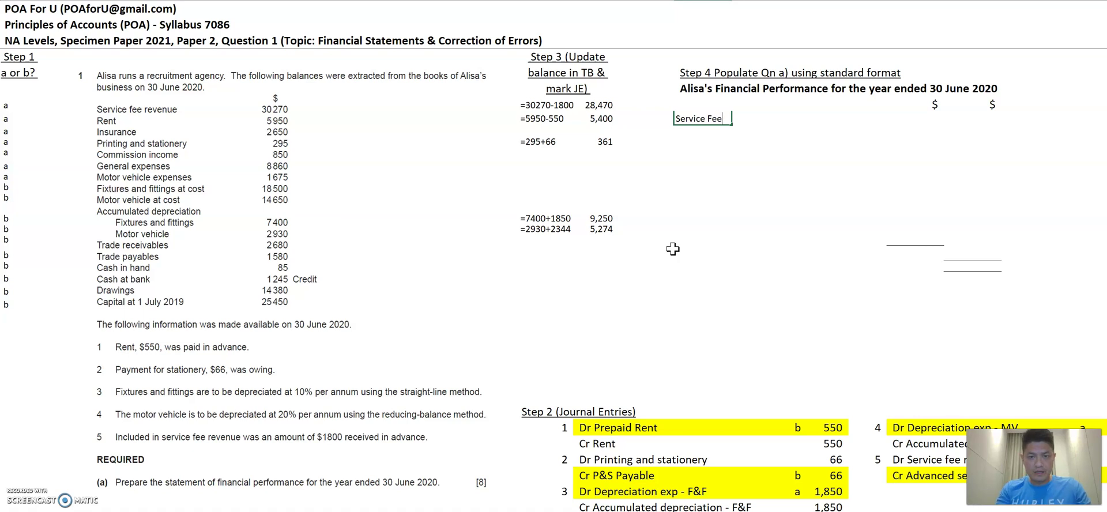
type(" revenue")
key("Right")
key("Right")
key("Right")
key("Right")
key("Right")
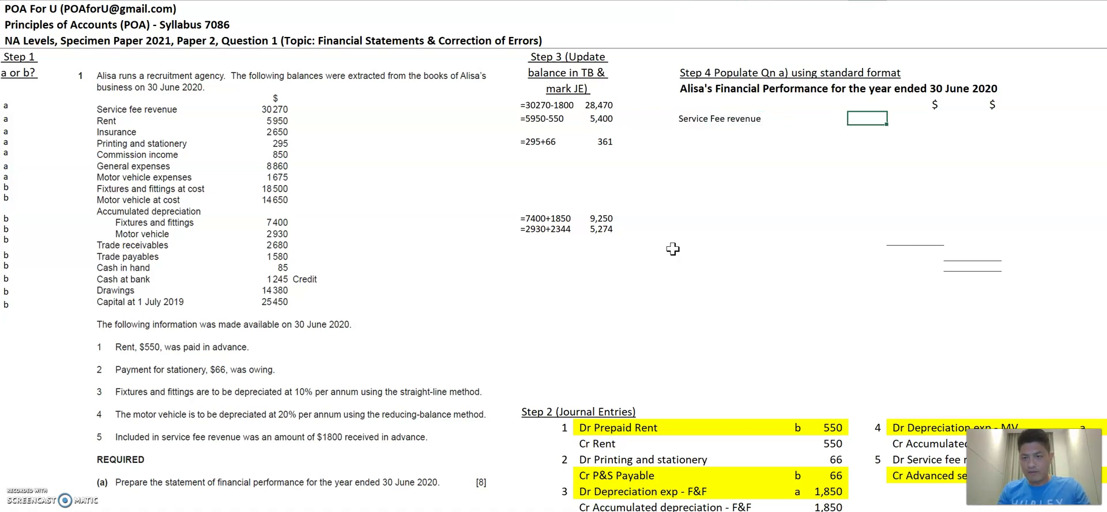
key("Left")
type("=")
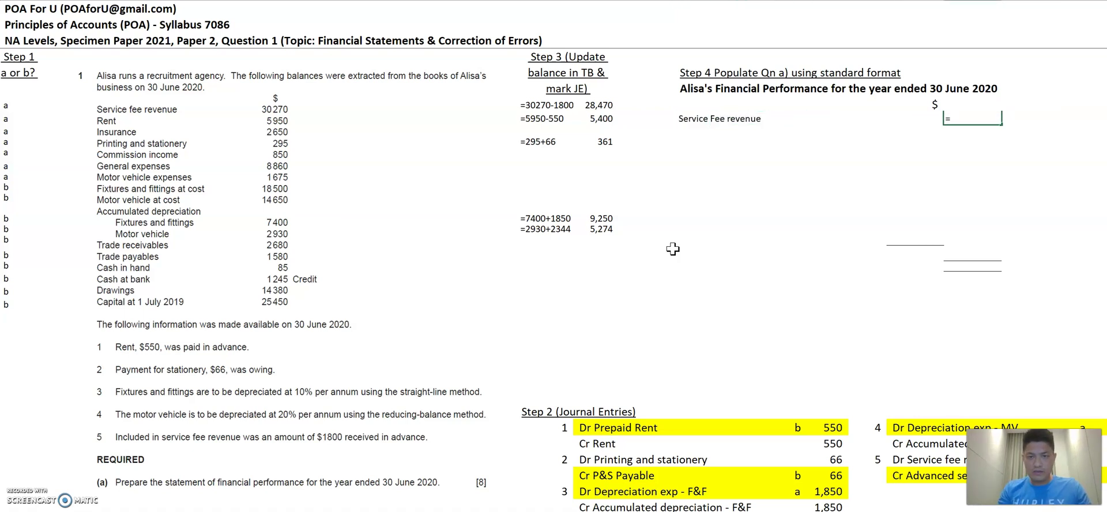
left_click(604, 106)
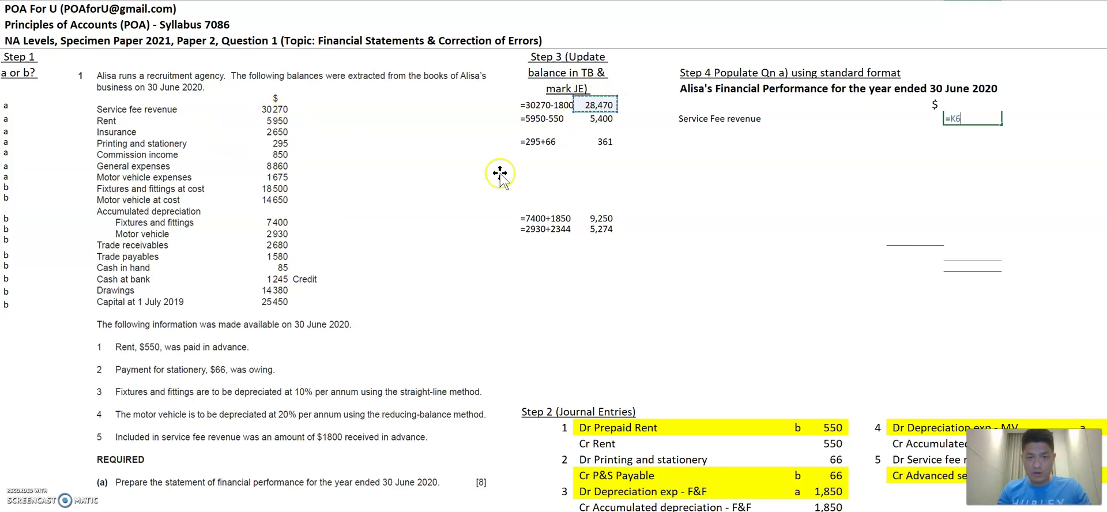
key("Return")
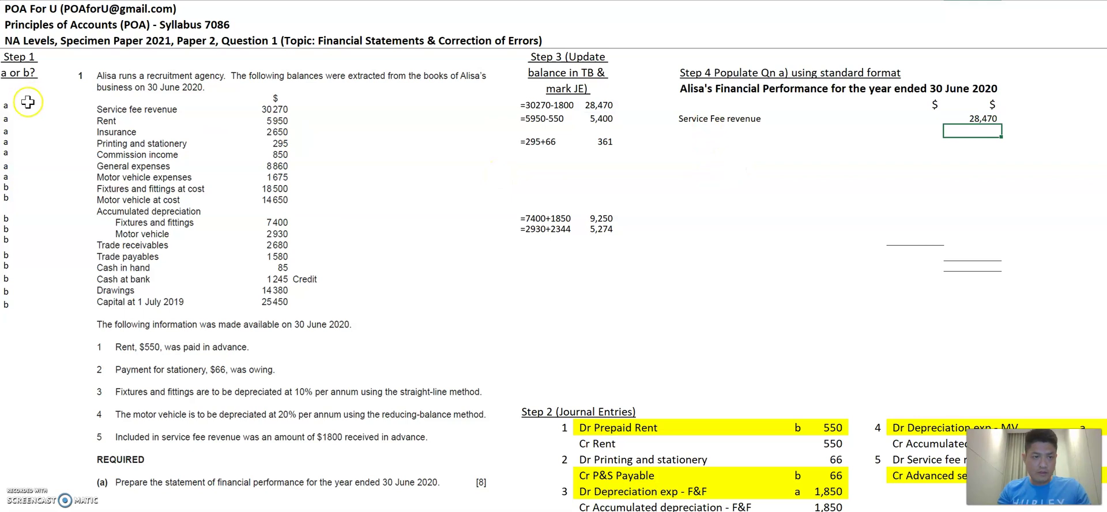
left_click(8, 105)
type("a")
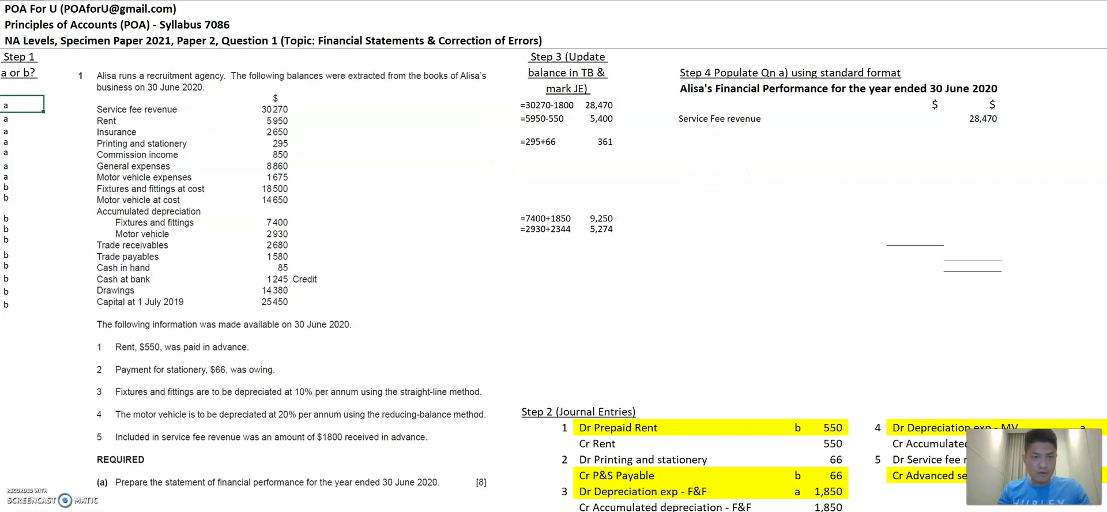
left_click(208, 0)
left_click(224, 43)
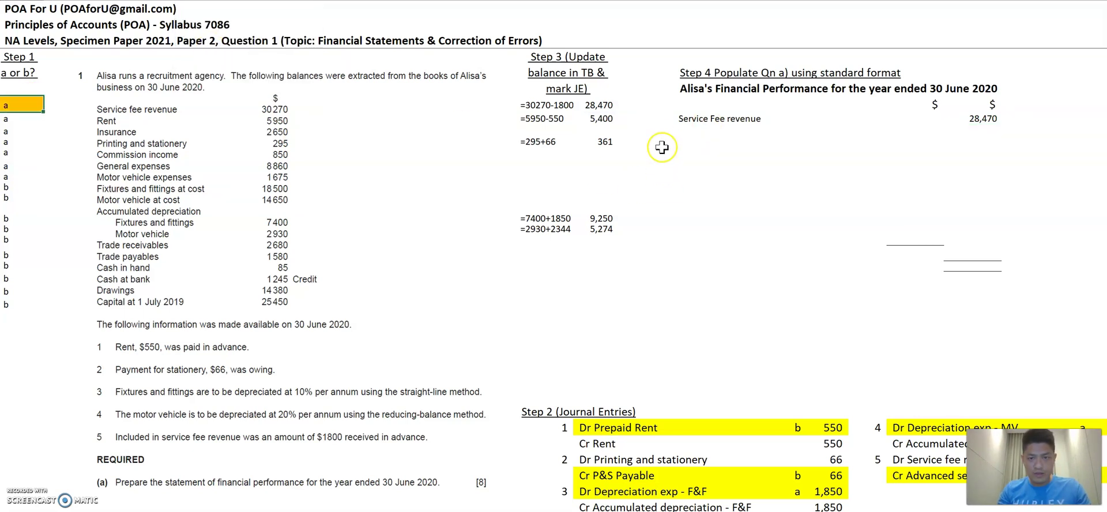
- Add an 'Add; other income' heading, Commission income of 850, and a 'Less: Expenses' heading
left_click(688, 131)
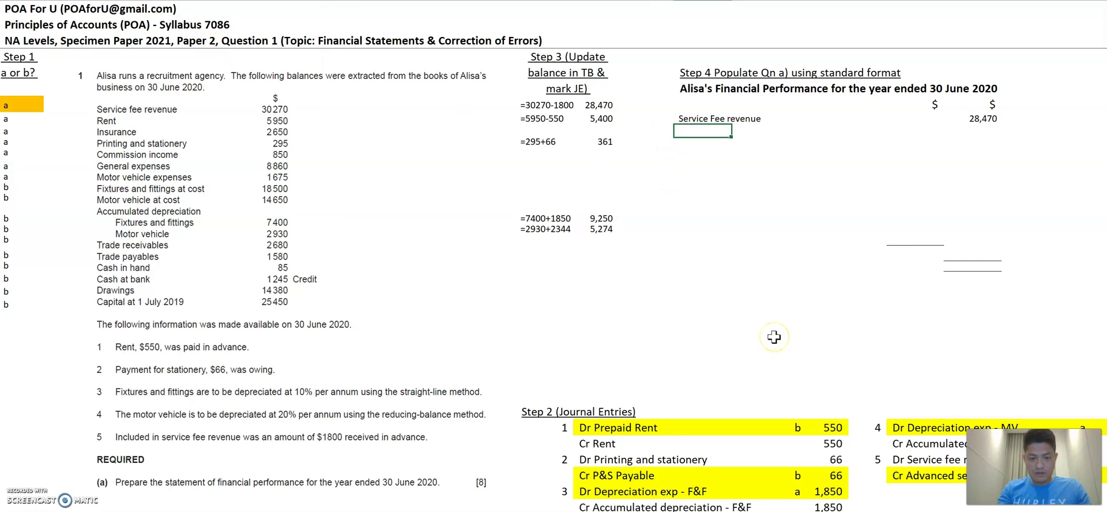
type("Add;")
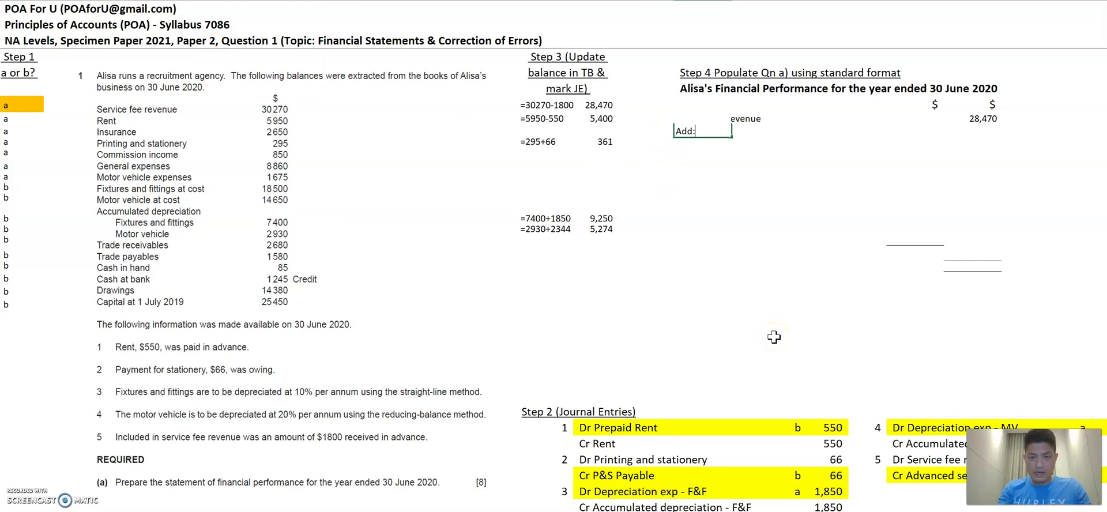
type(" other income")
key("Return")
type("Commi")
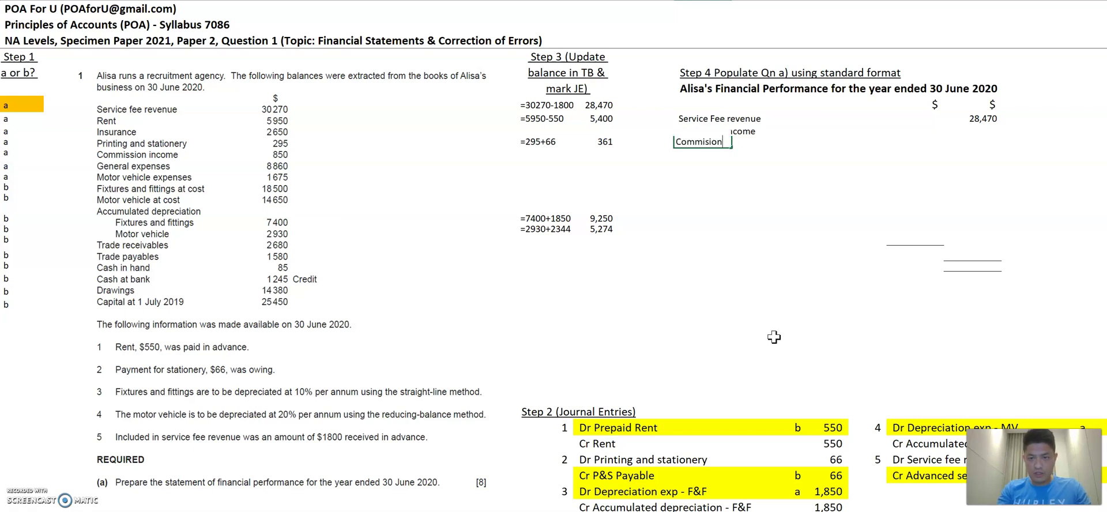
type("ssion income")
key("Tab")
key("Tab")
key("Tab")
key("Tab")
key("Tab")
key("shift+Tab")
type("=")
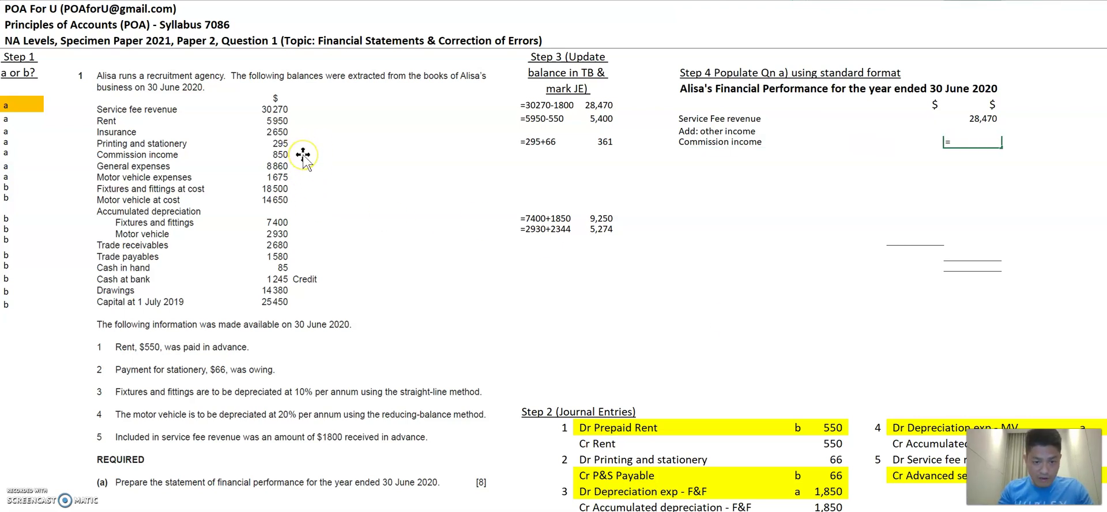
type("850")
key("Return")
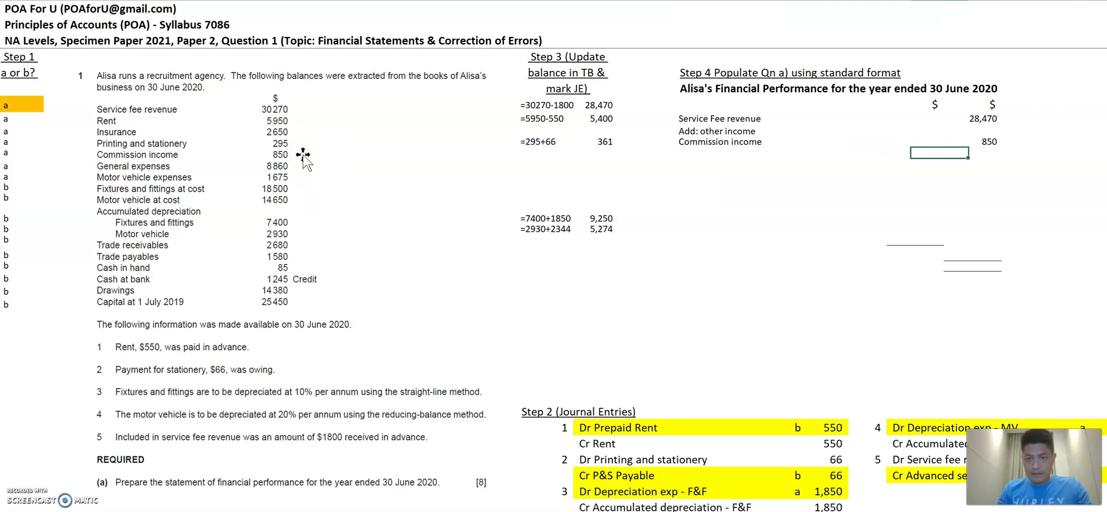
key("Return")
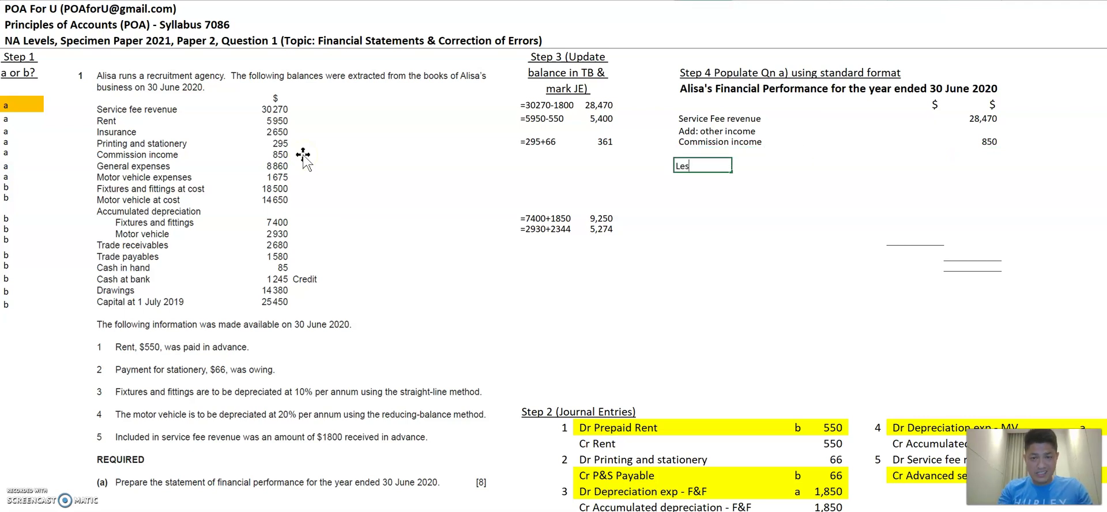
type("Less: Expense")
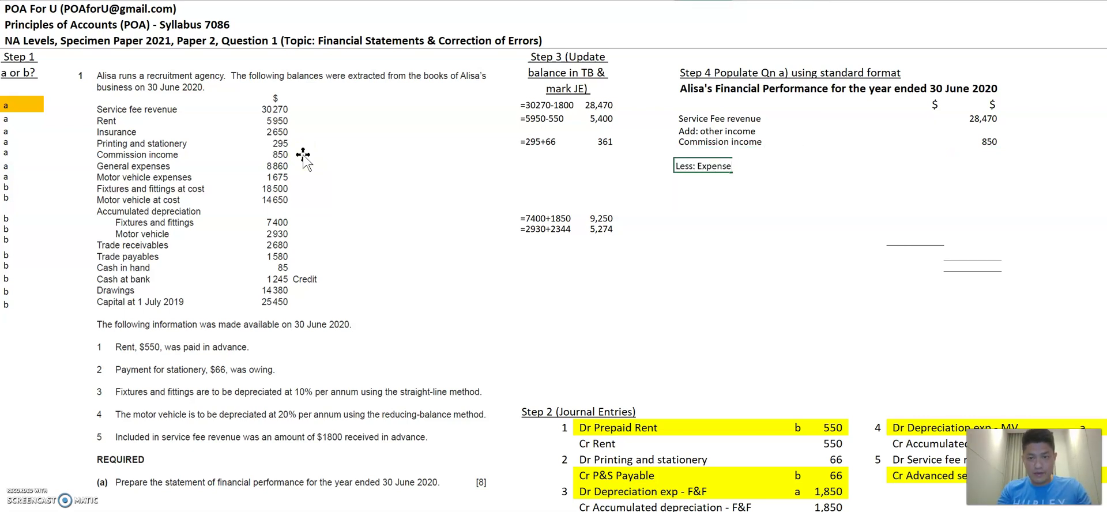
type("s")
key("Return")
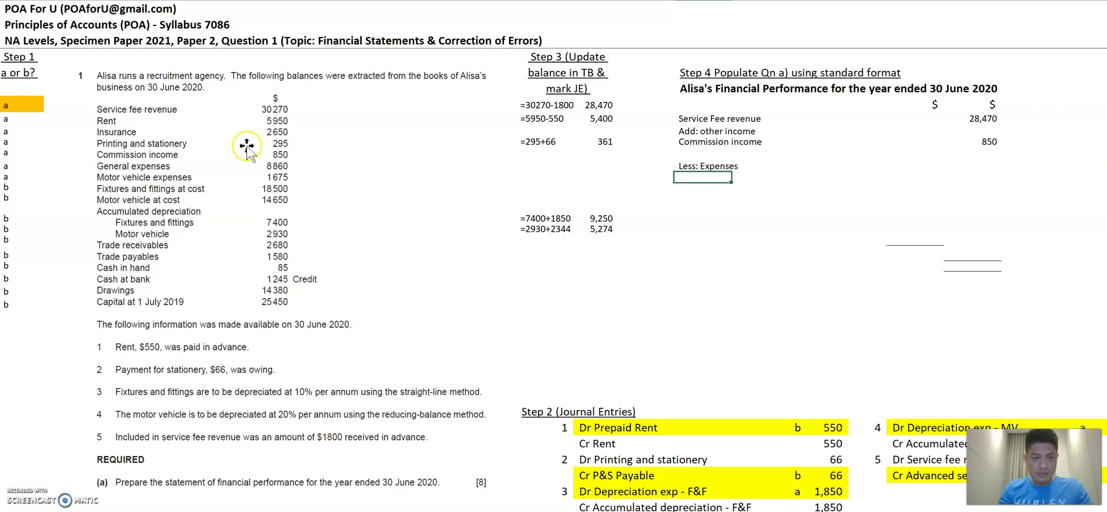
- Shade the Commission income, Rent, Insurance and Printing tags, then list Rent, Insurance and P&S expenses
left_click(11, 152)
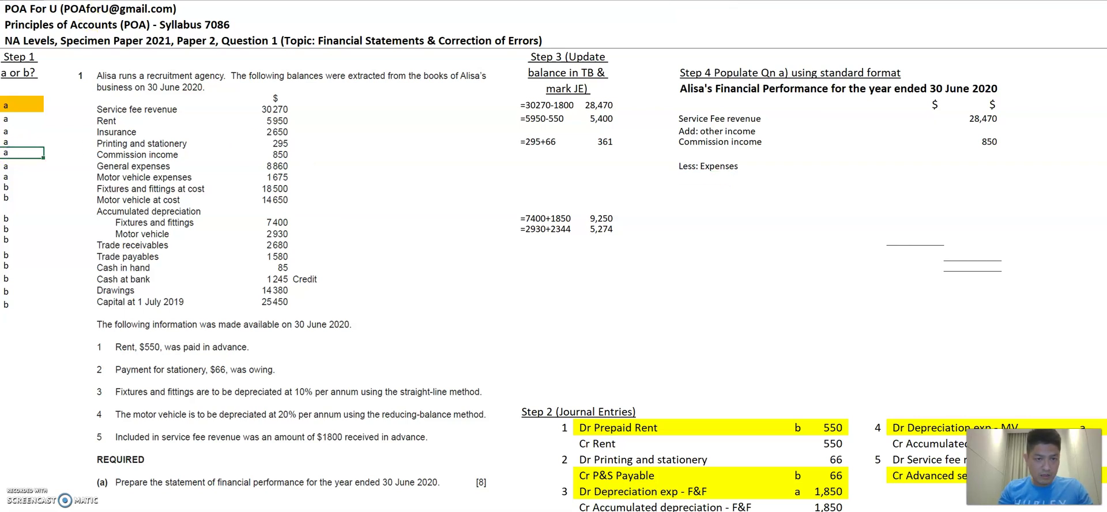
key("F4")
left_click_drag(14, 120, 14, 142)
key("F4")
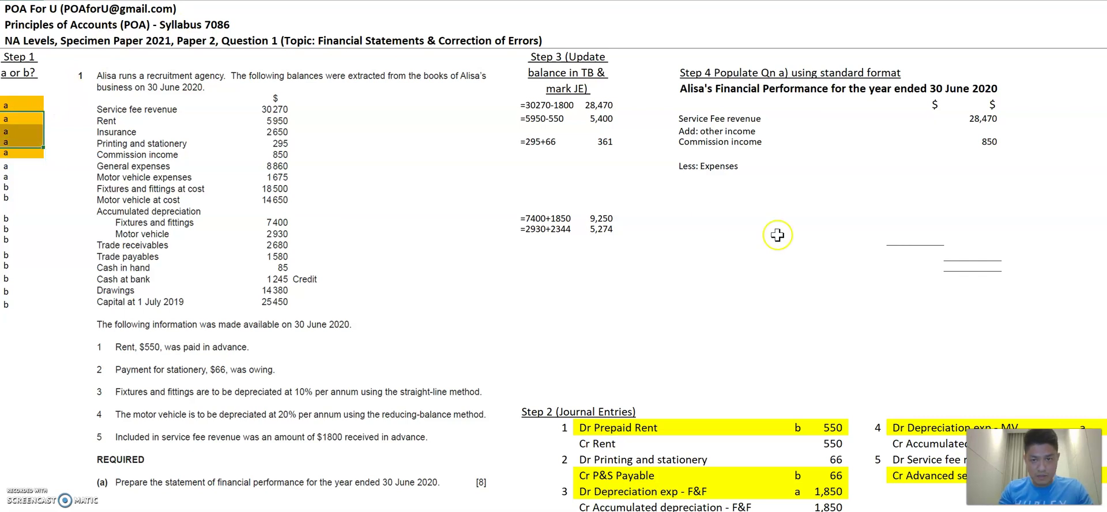
left_click(692, 180)
type("Rent")
key("Return")
type("Insurance")
key("Return")
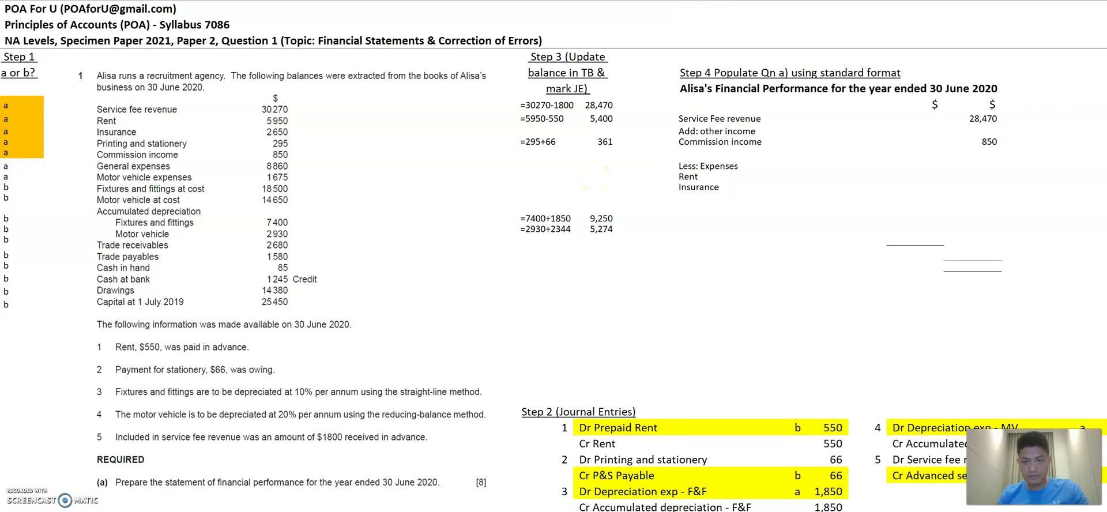
left_click(689, 199)
type("P")
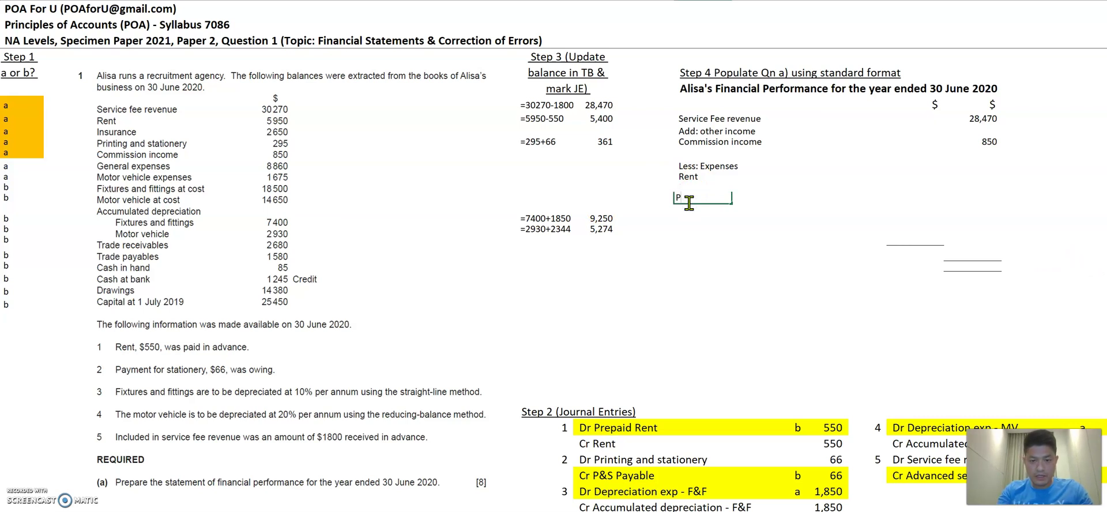
type("&S")
key("Right")
key("Right")
key("Right")
key("Right")
- Enter expense amounts: rent linked to 5,400, insurance 2,650, and P&S linked to 361
key("Up")
key("Up")
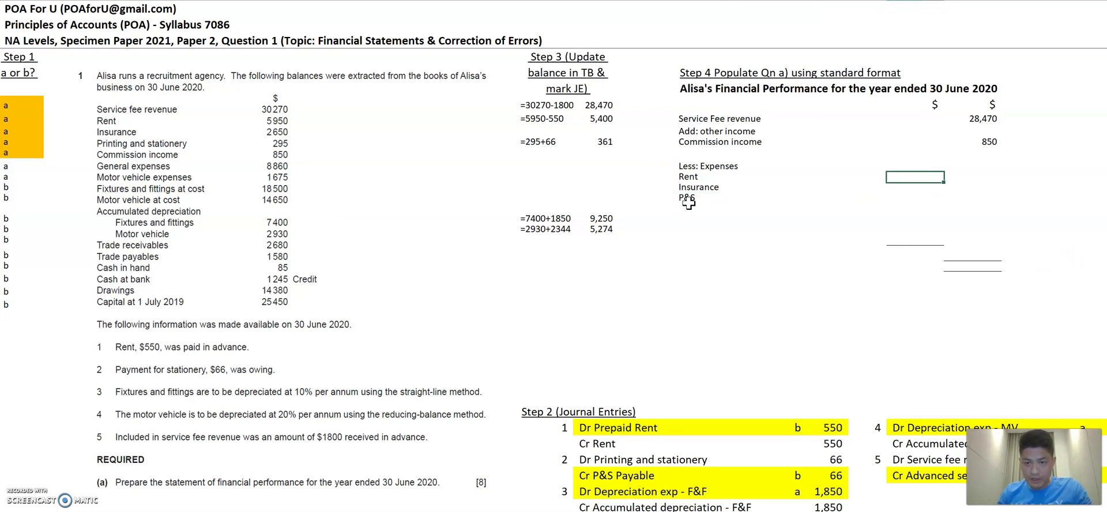
type("=")
left_click(600, 120)
key("Return")
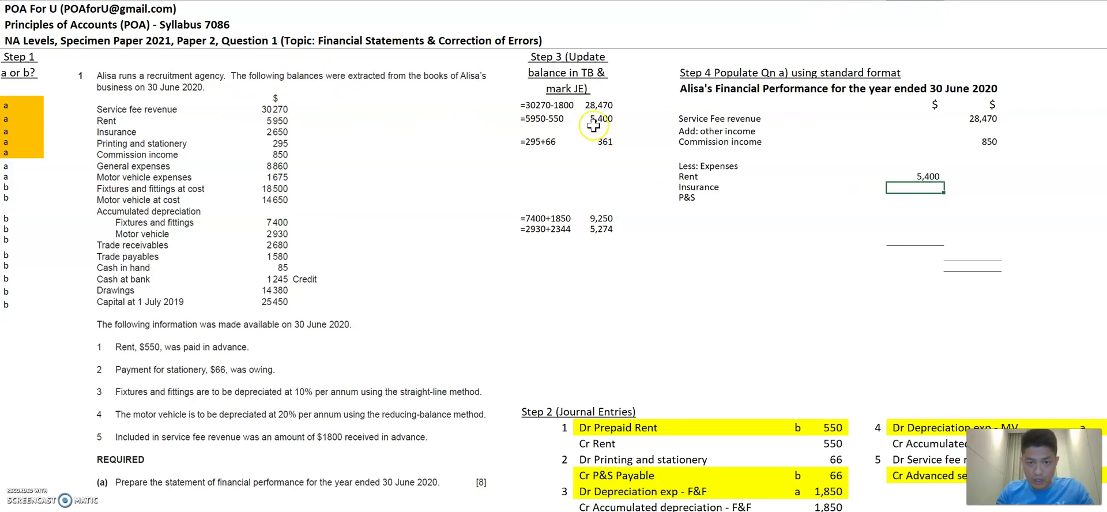
type("=265")
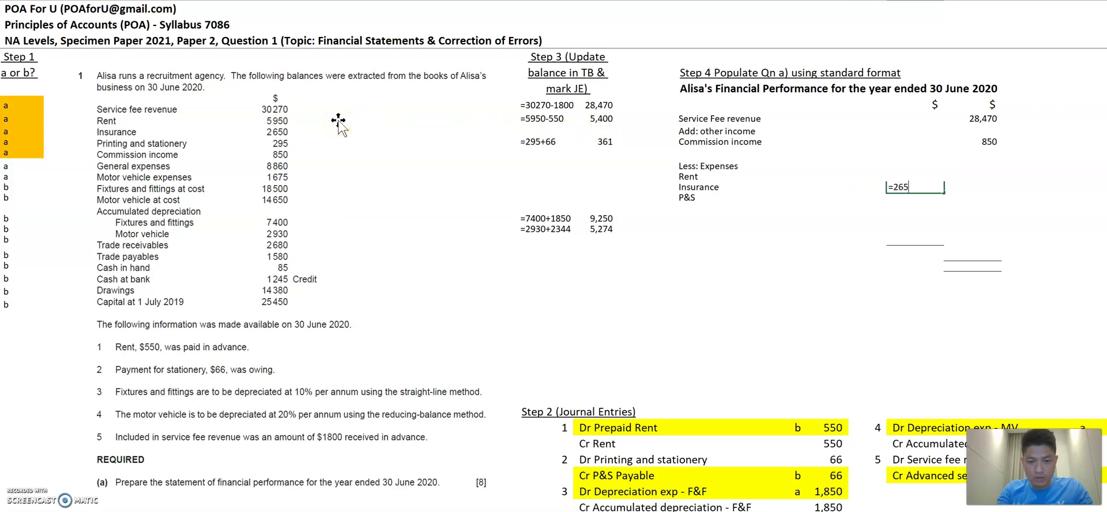
type("0")
key("Return")
type("=")
left_click(605, 141)
key("Return")
- Append the workings (5950+550) to the Rent label and edit the P&S label
key("Left")
key("Left")
key("Left")
key("Up")
key("Up")
key("F2")
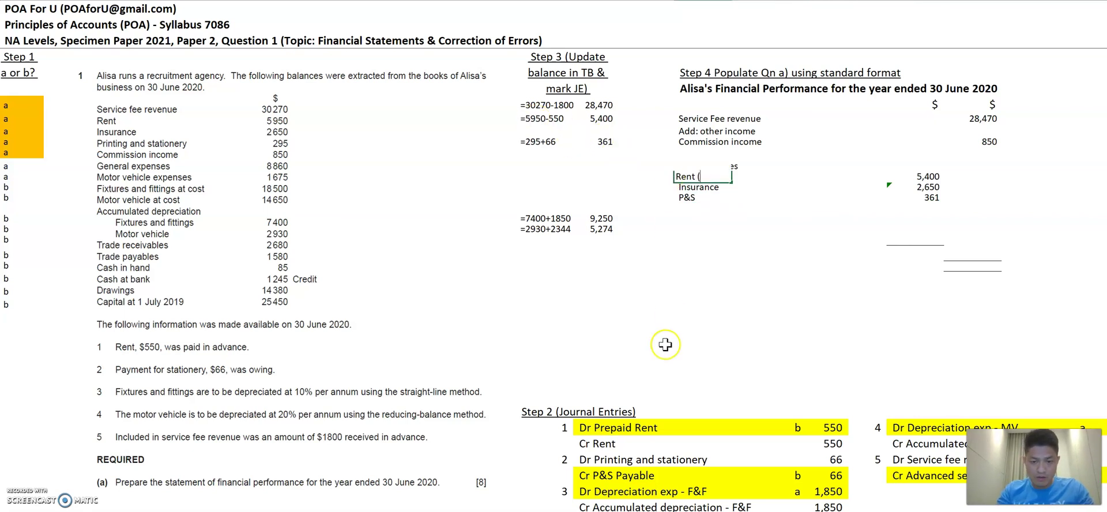
type("(5950+550)")
key("Return")
key("Delete")
key("Down")
key("F2")
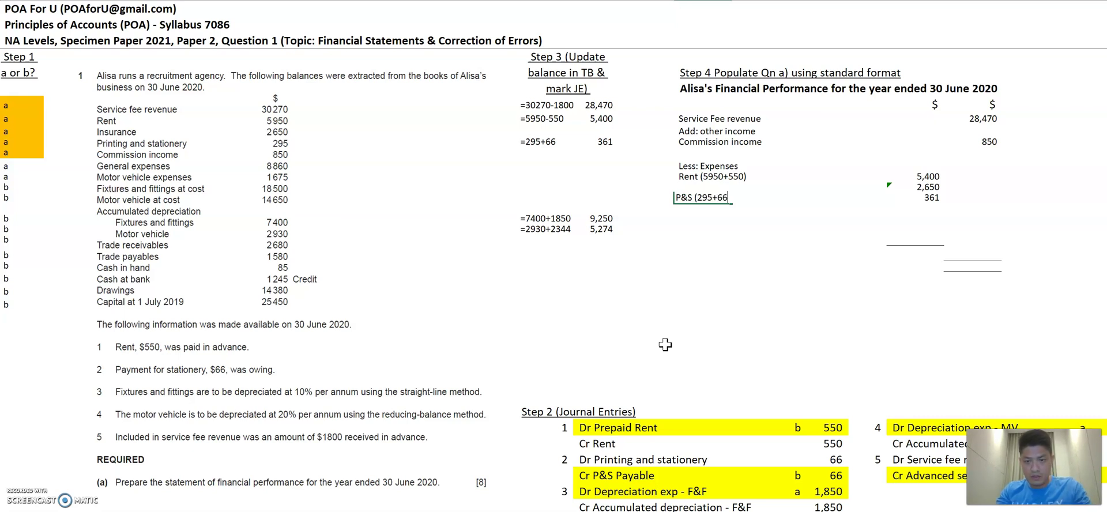
key("Return")
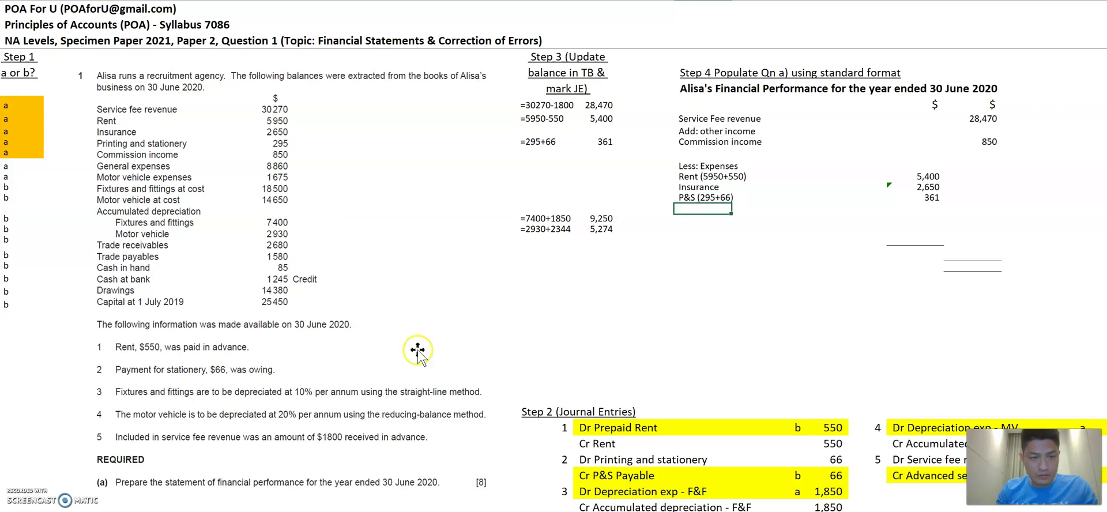
- Shade the tags beside General expenses and Motor vehicle expenses with a fill colour
left_click(10, 166)
key("shift+Down")
left_click(184, 1)
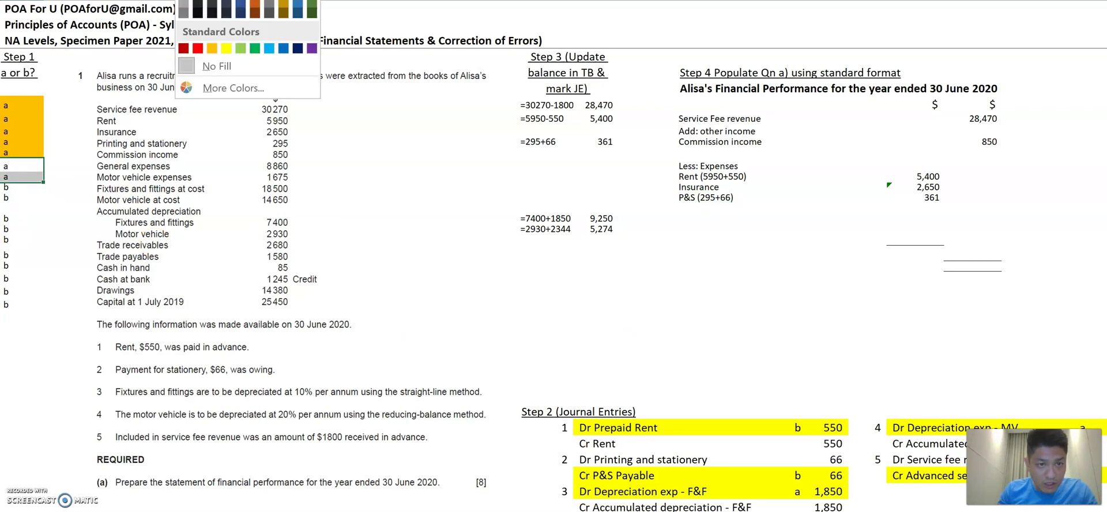
left_click(212, 48)
- Add the expense labels 'GE' and 'MV Exp' below the P&S line
left_click(705, 209)
type("G")
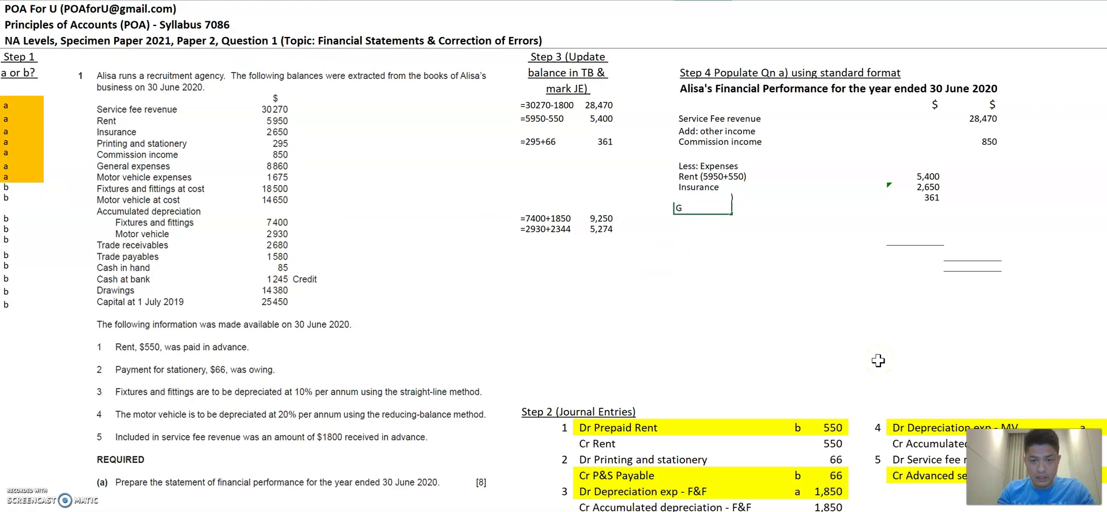
type("E")
key("Return")
type("MV Exp")
key("Tab")
key("Tab")
key("Tab")
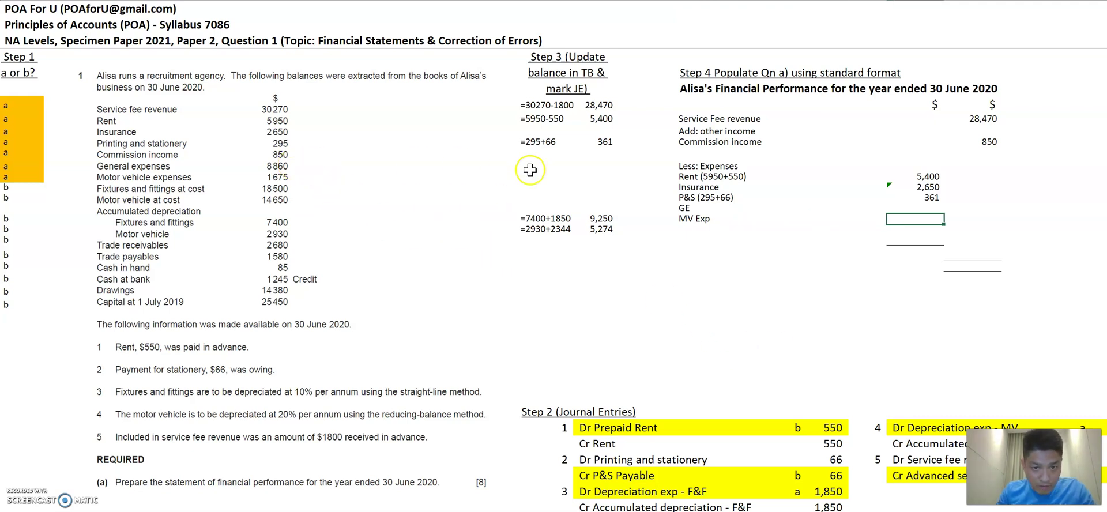
- Enter 8,860 for GE and 1,675 for MV Exp
key("Up")
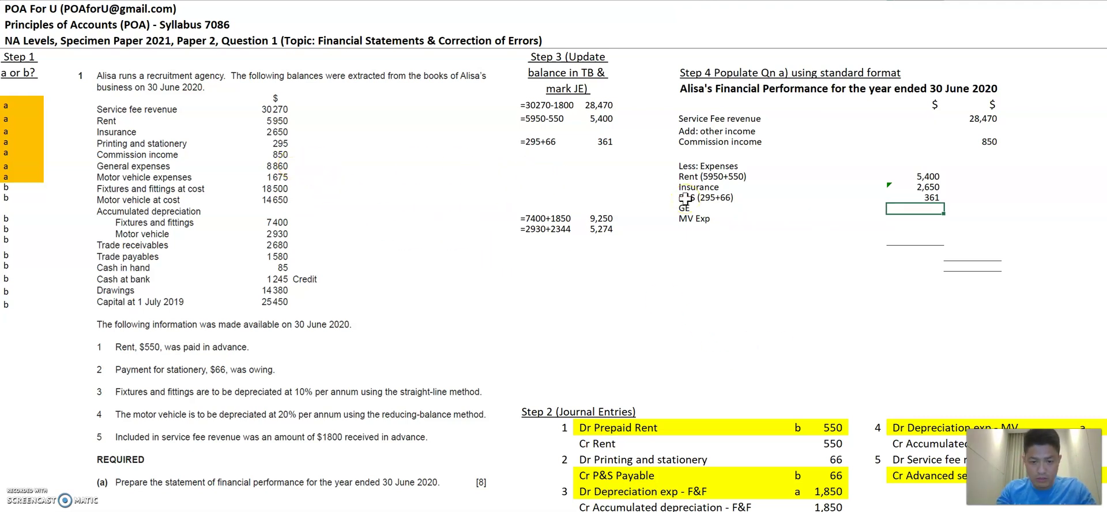
type("8860")
key("Return")
type("1,675")
key("Return")
key("Left")
key("Left")
key("Left")
key("Left")
key("Left")
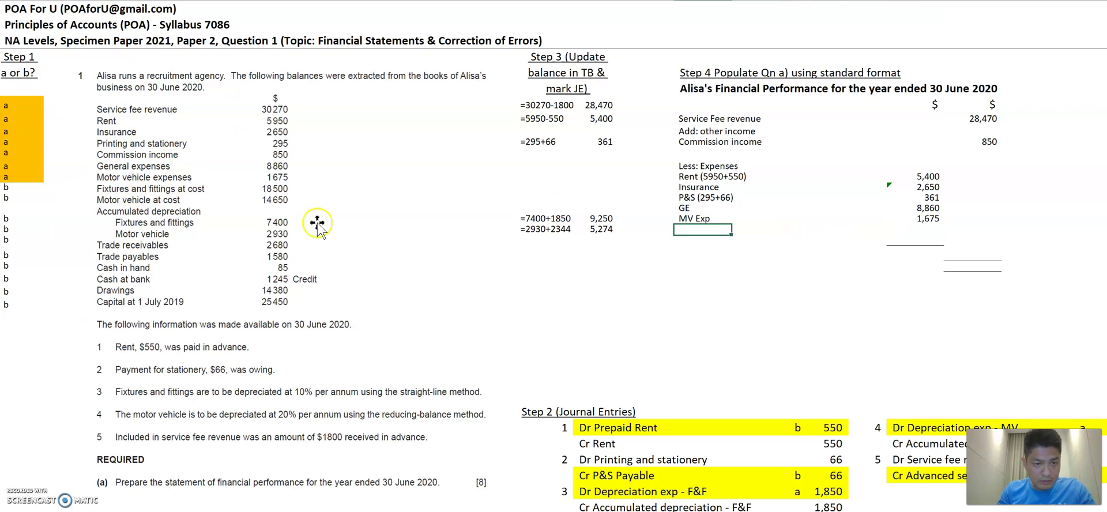
- Colour both depreciation 'a' tags, for F&F and MV, orange
scroll(536, 309, "down", 2)
scroll(536, 309, "right", 1)
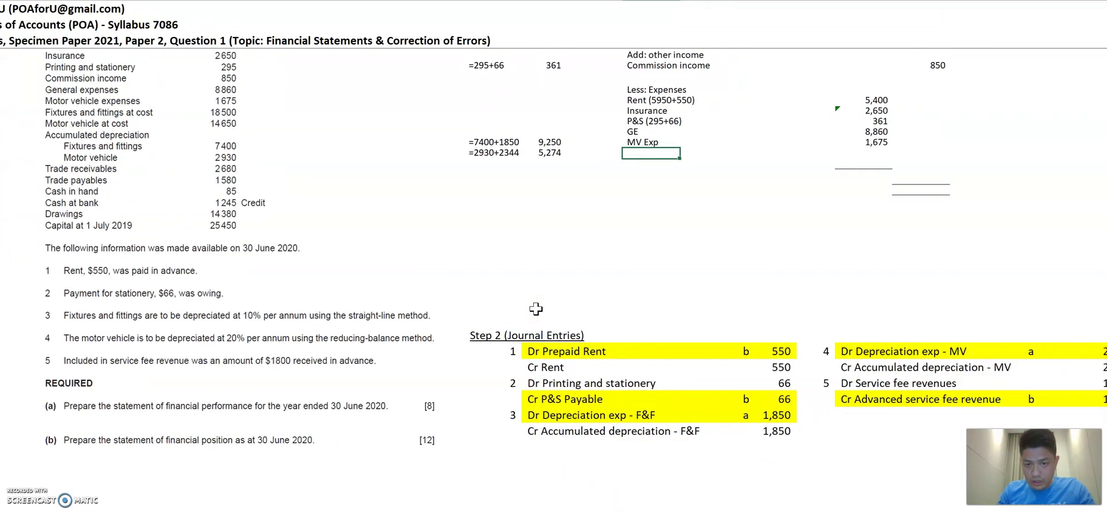
scroll(536, 309, "right", 2)
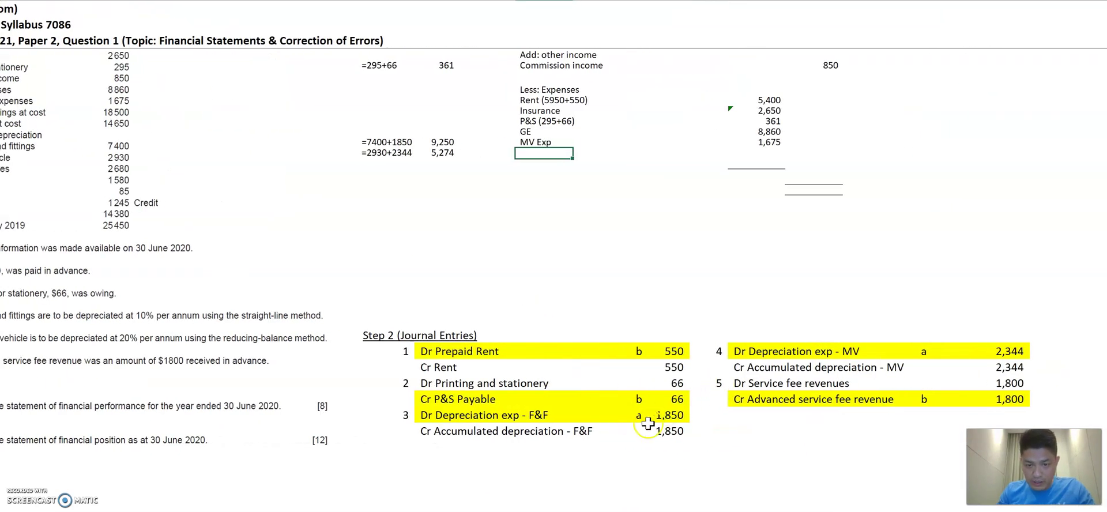
left_click(632, 392)
left_click(638, 416)
left_click(922, 351, "ctrl")
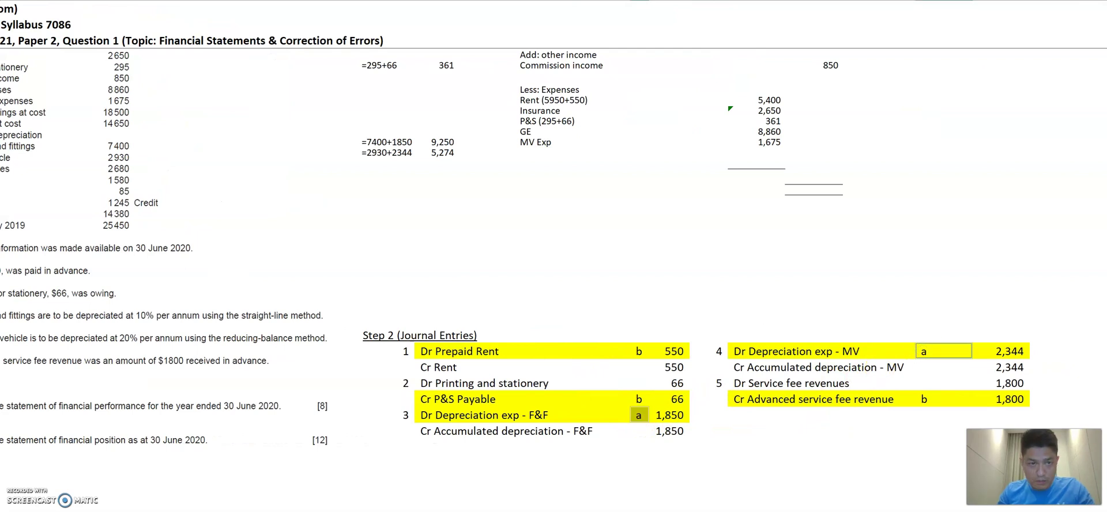
left_click(275, 6)
- Add the labels 'Depn exp - F&F' and 'Depn exp - MV' below MV Exp
left_click(534, 152)
type("D")
type("epn exp")
type(" - F&F")
key("BackSpace")
key("BackSpace")
key("BackSpace")
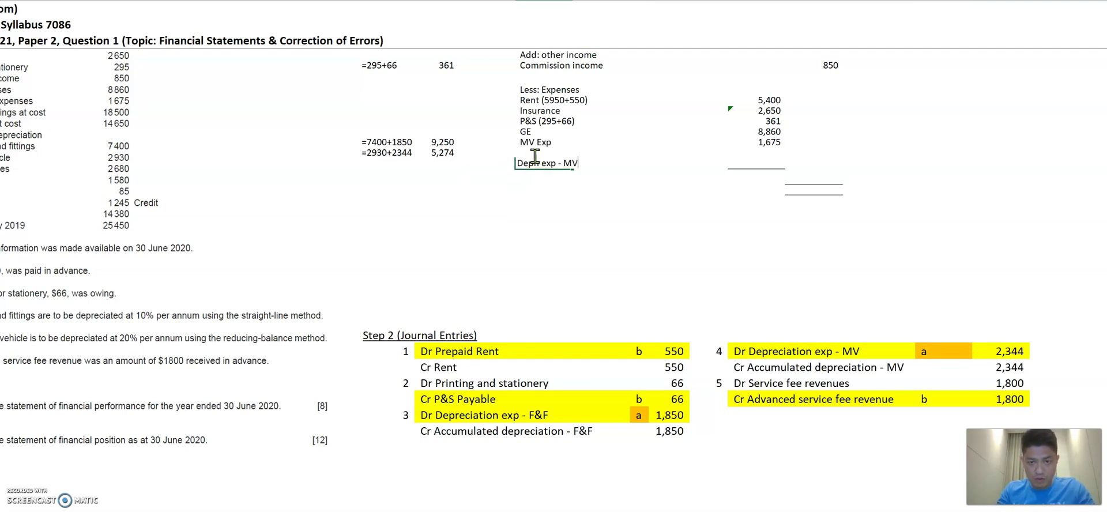
key("Right")
key("Right")
key("Right")
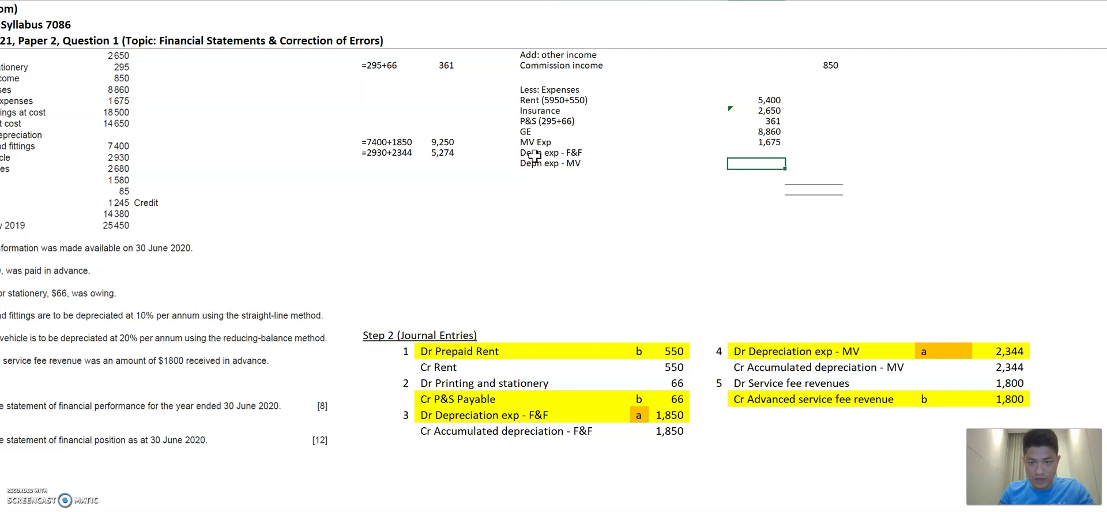
- Enter the depreciation amounts: 1,850 for F&F and 2,344 for MV
type("1,85")
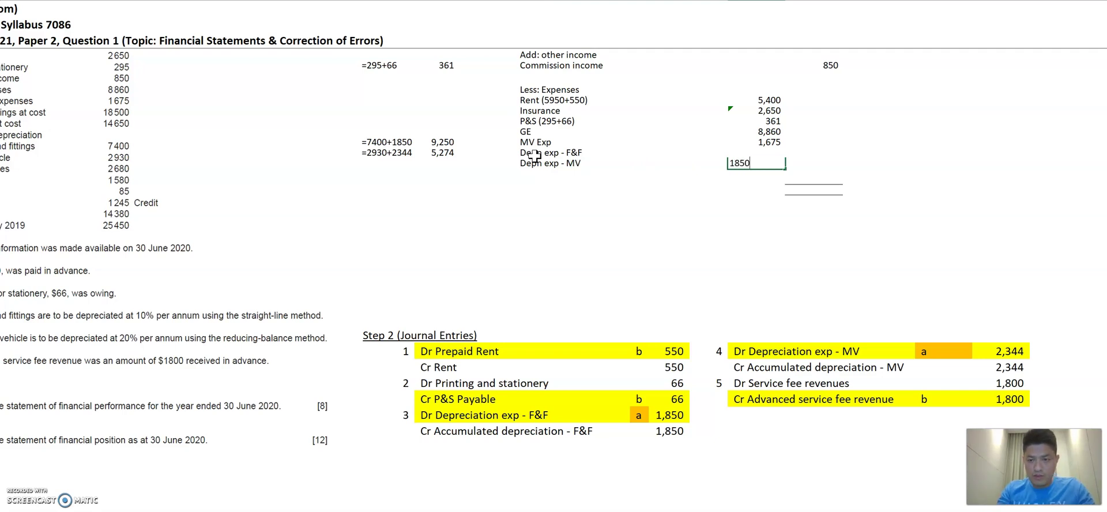
type("0")
key("Return")
key("Up")
key("Up")
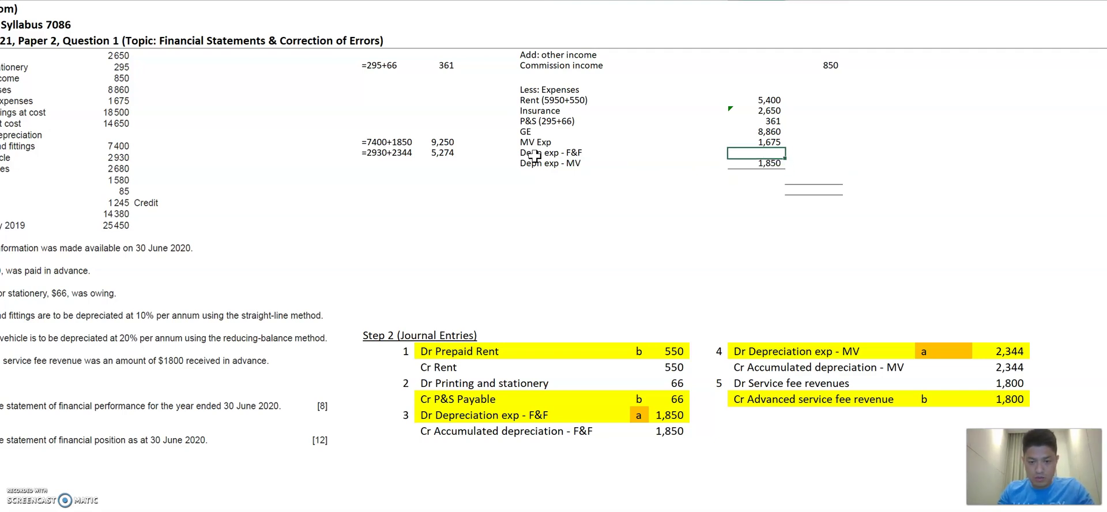
type("1850")
key("Escape")
key("Down")
type("2,344")
key("Return")
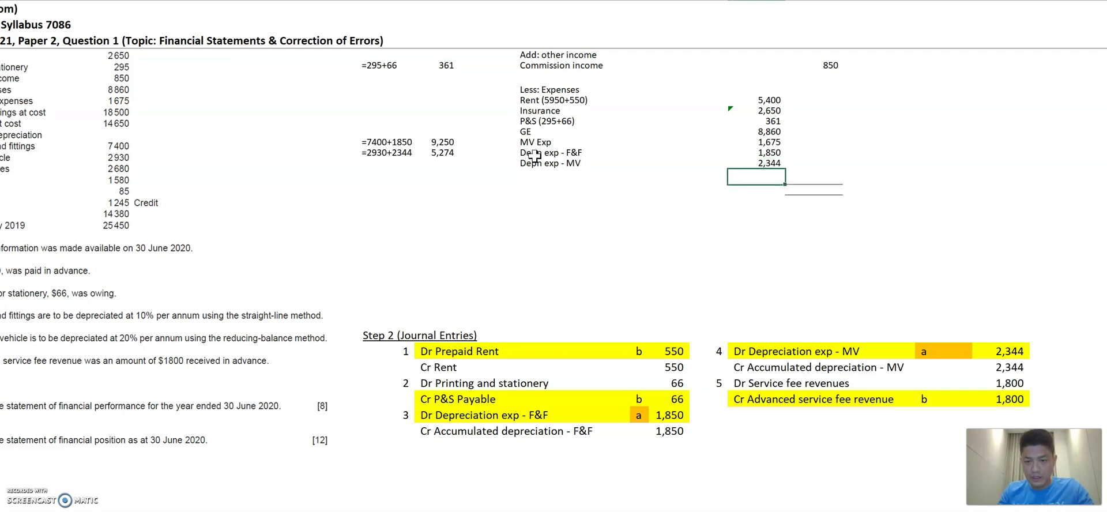
- Total the expense amounts with a SUM formula giving 23,140
scroll(534, 155, "up", 2)
left_click(812, 241)
type("=sum(")
key("Left")
key("shift+Up")
key("shift+Up")
key("shift+Up")
key("shift+Up")
key("shift+Up")
key("shift+Up")
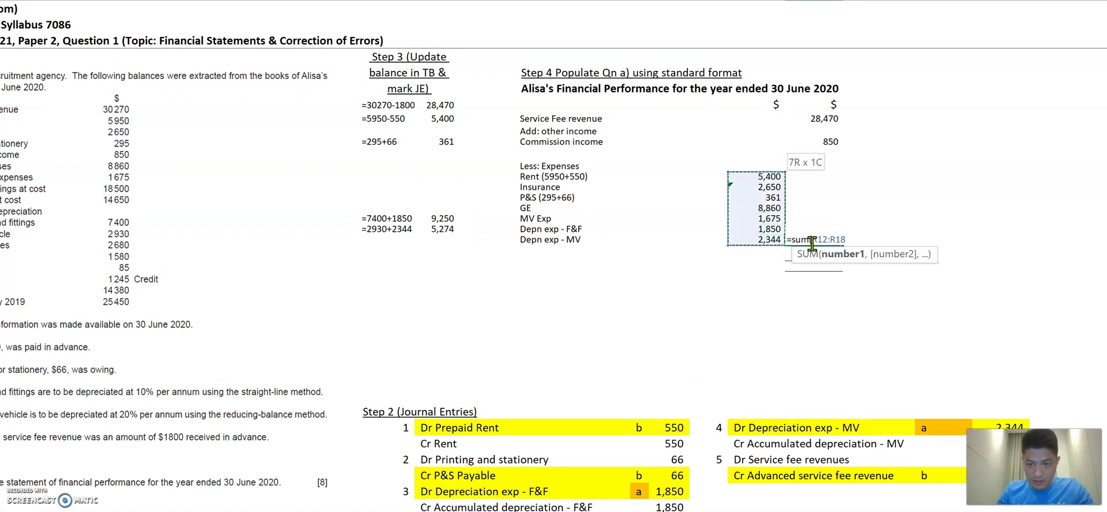
key("Return")
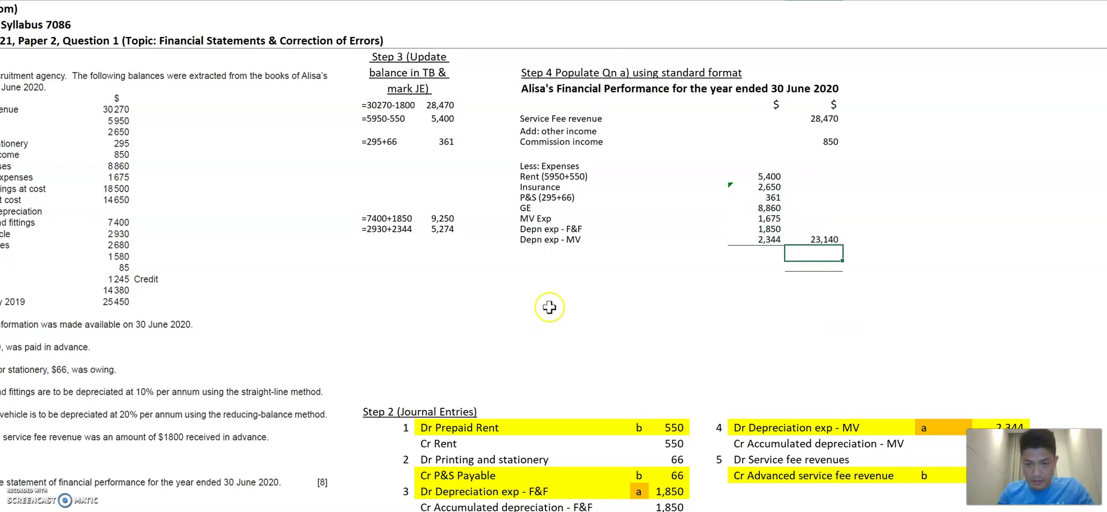
- Add 'Profit for the year' as 28,470 plus 850 minus 23,140, giving 6,180
key("Down")
key("Left")
key("Left")
key("Left")
key("Left")
key("Left")
type("Profit for the year")
key("Right")
key("Right")
key("Right")
key("Right")
key("Right")
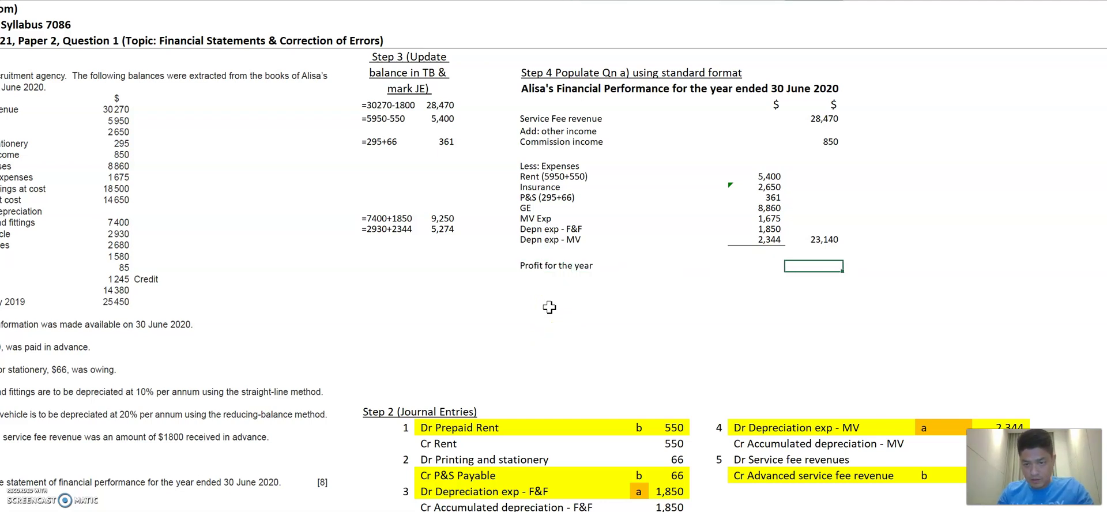
type("=")
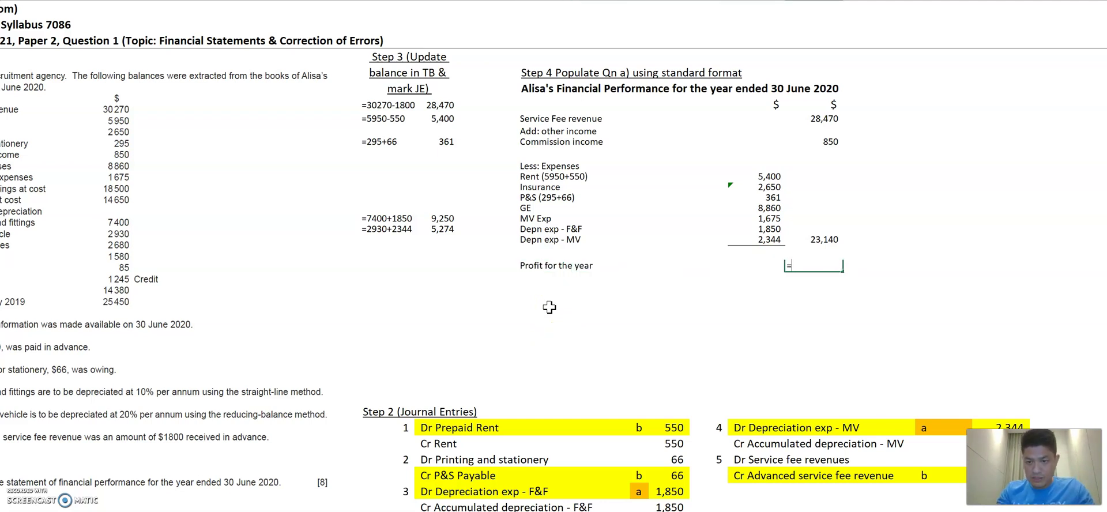
left_click(827, 121)
type("+")
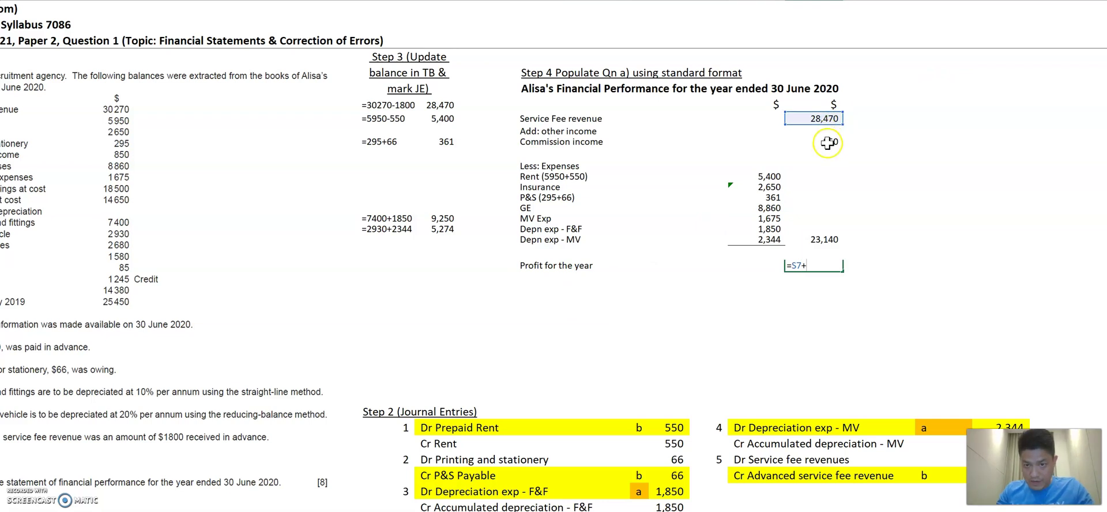
left_click(827, 142)
type("-")
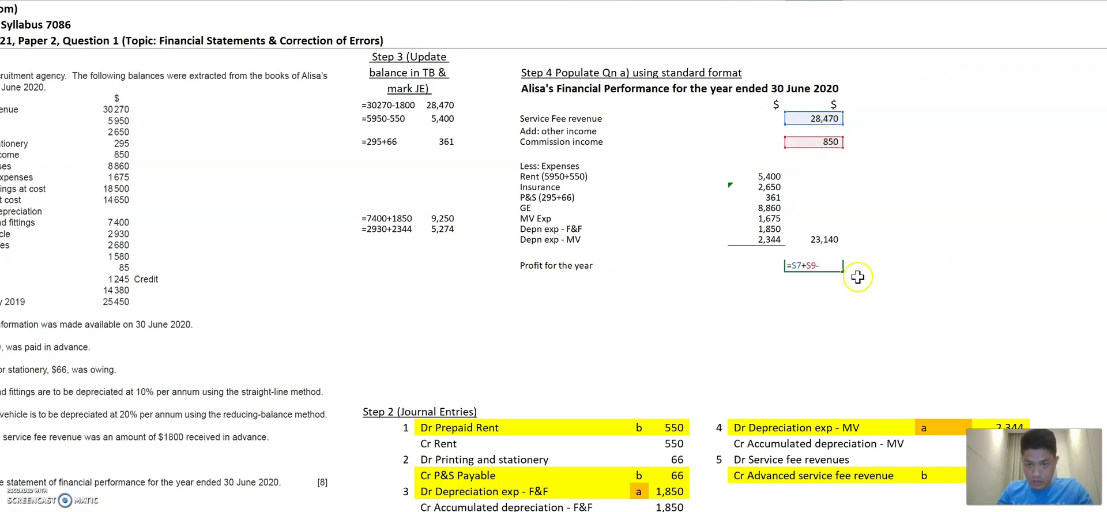
left_click(824, 239)
key("Return")
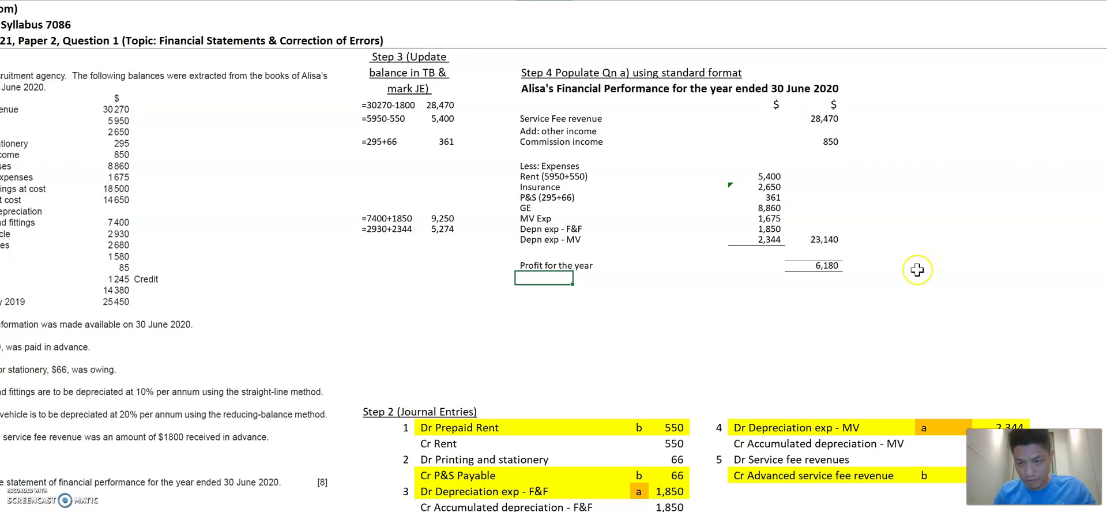
left_click(849, 264)
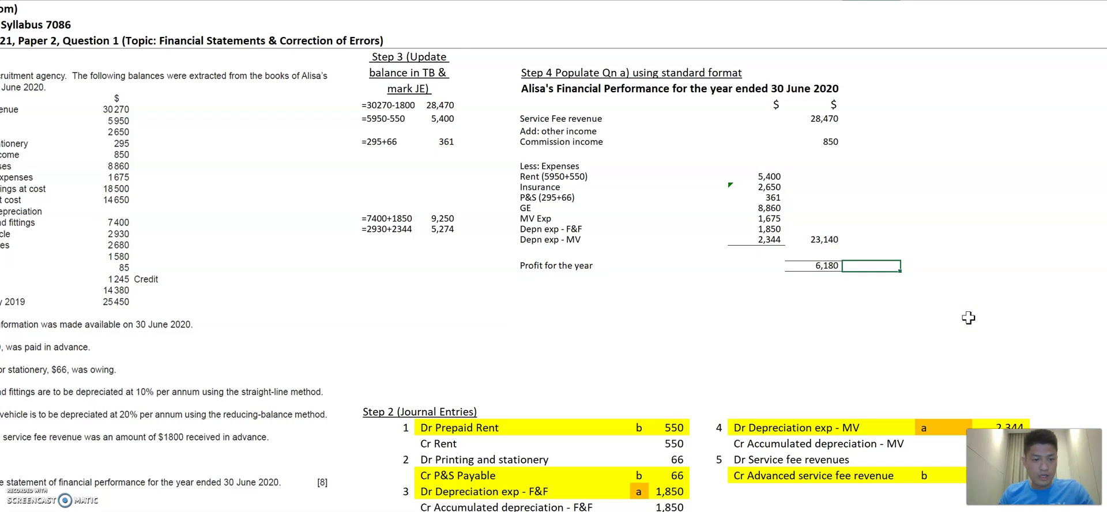
- Mark the 6,180 profit for the year with a 'b' tag beside it
scroll(968, 318, "left", 3)
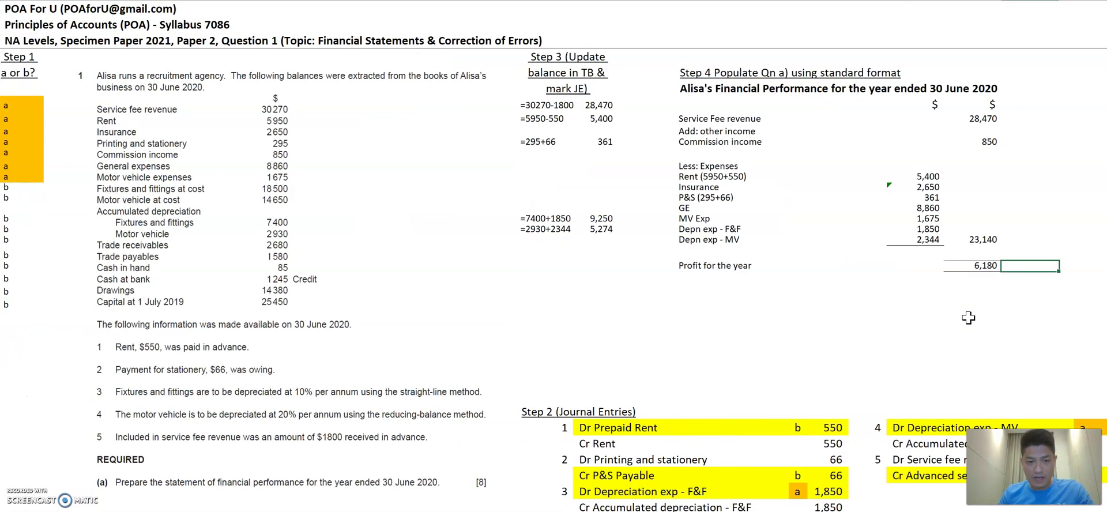
key("F2")
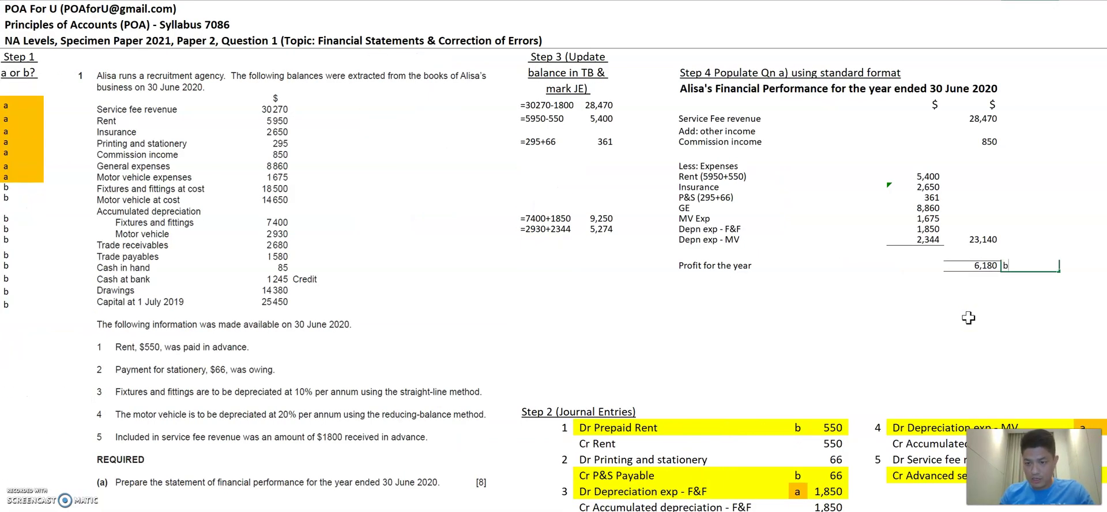
key("Return")
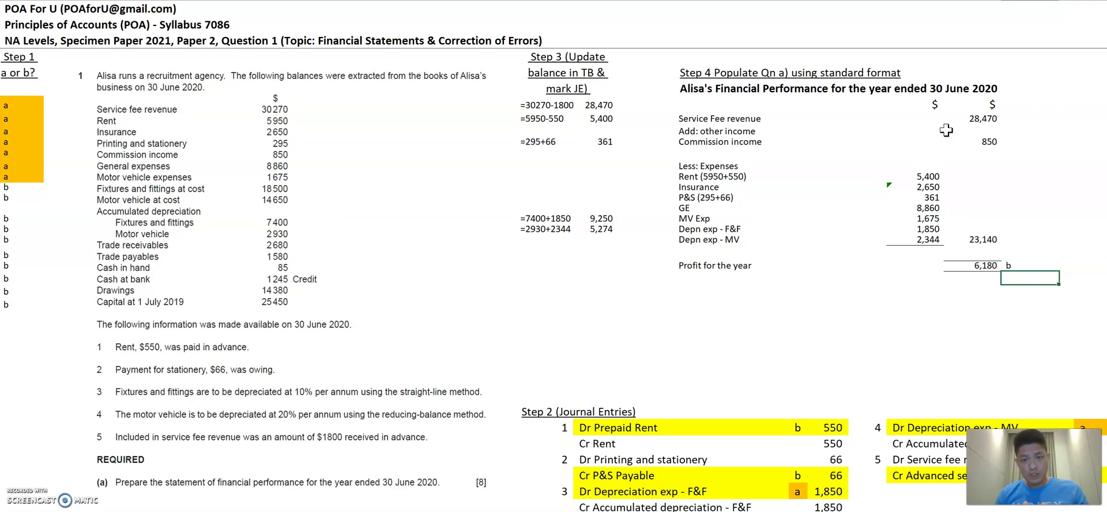
scroll(529, 278, "down", 1)
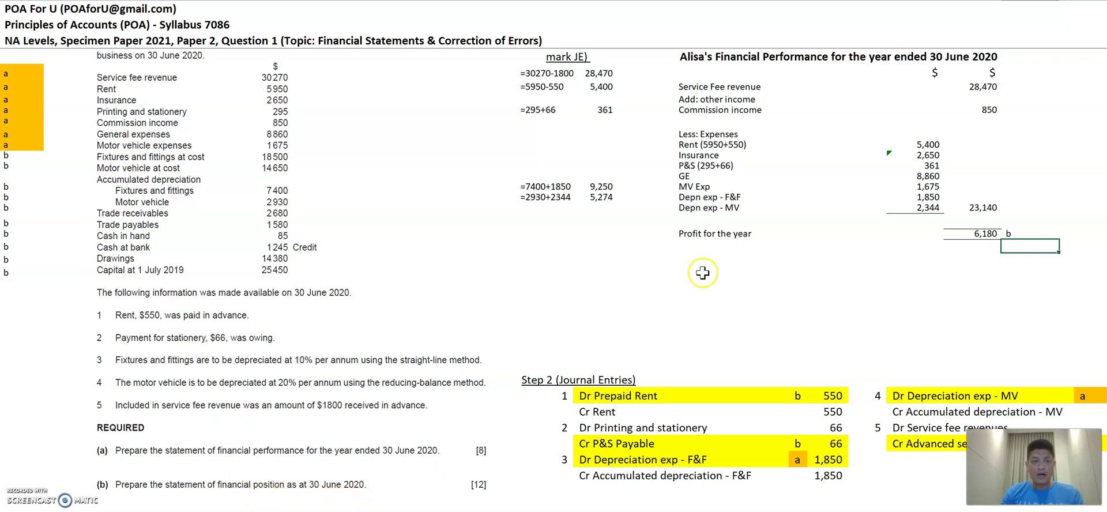
scroll(702, 274, "up", 1)
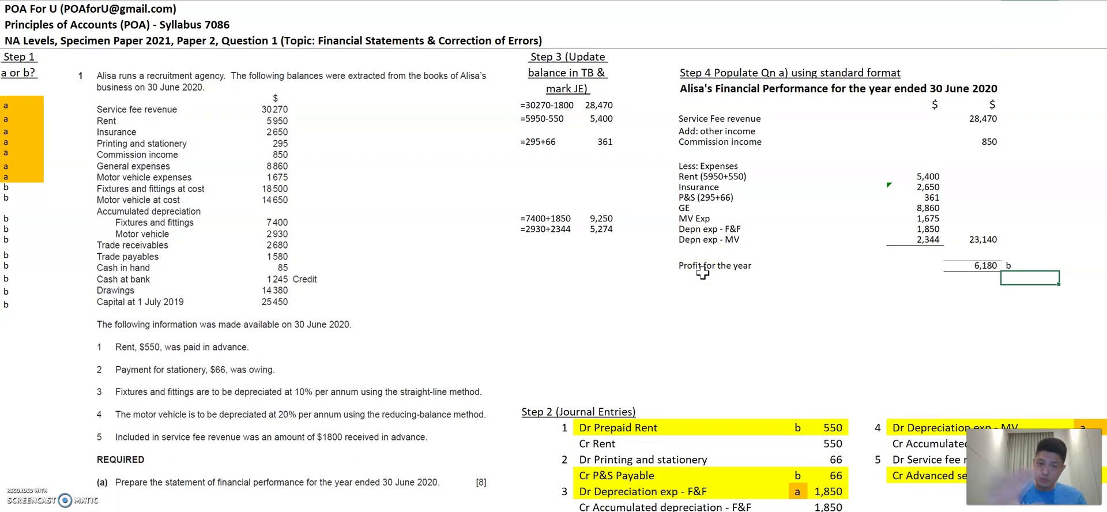